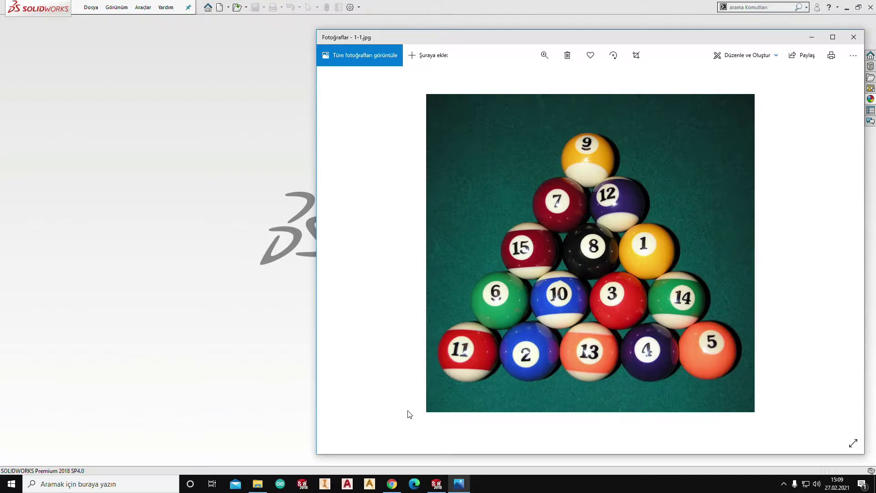
# - Bring the SOLIDWORKS window to the front over the 1-1.jpg billiard-ball photo
pyautogui.click(248, 45)
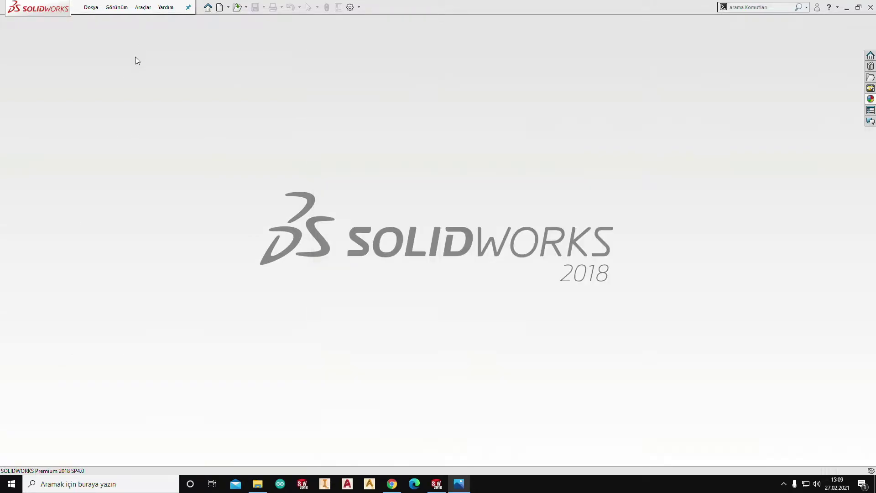
# - Create a new blank part (Parça11) and move the 1-1.jpg photo window aside
pyautogui.click(91, 7)
pyautogui.click(92, 24)
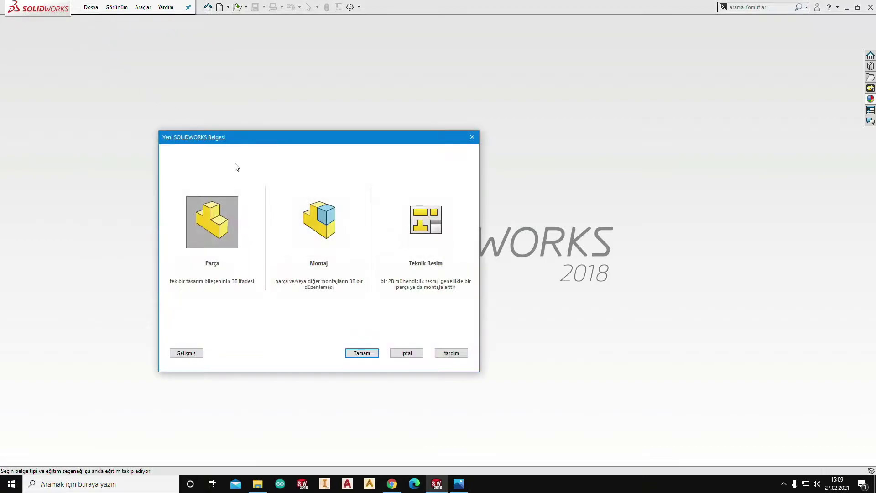
pyautogui.press('Return')
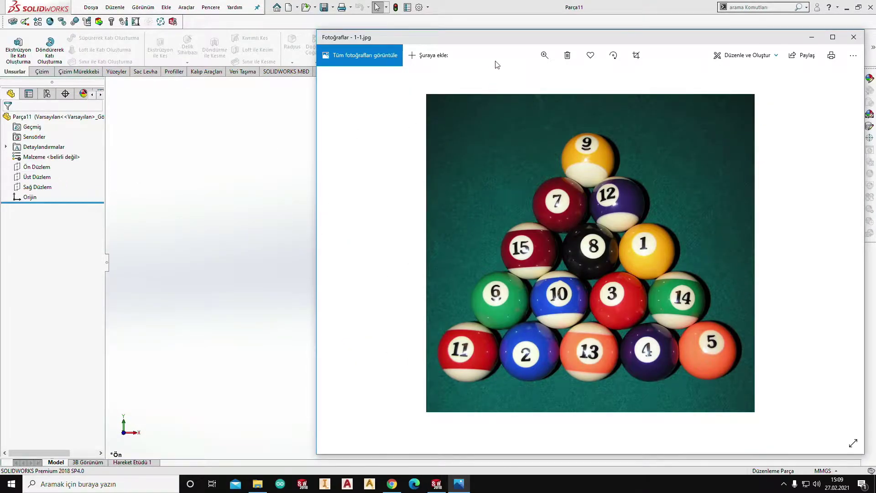
pyautogui.moveTo(485, 44)
pyautogui.mouseDown()
pyautogui.moveTo(527, 72)
pyautogui.moveTo(477, 80)
pyautogui.mouseUp()
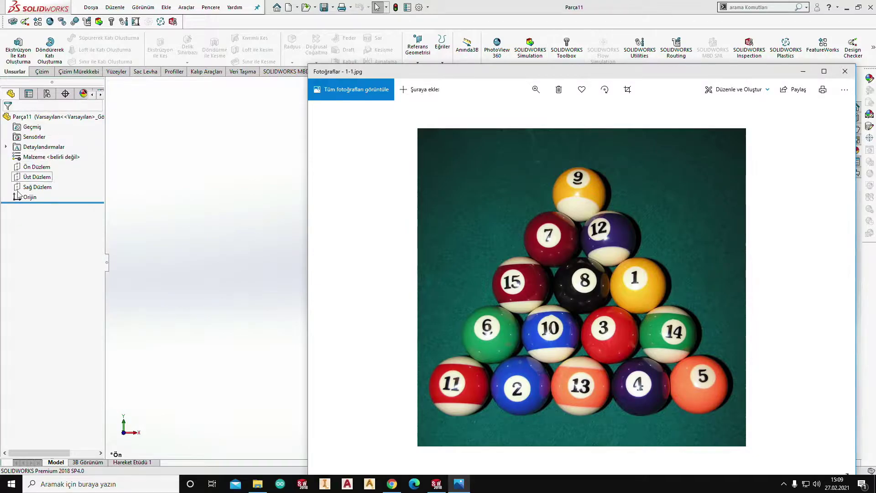
# - Start a sketch on the top plane (Üst Düzlem)
pyautogui.click(37, 177)
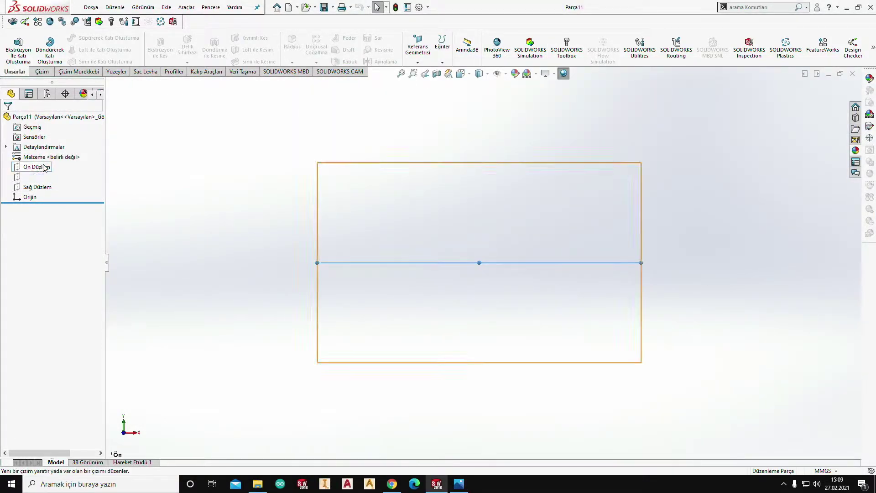
pyautogui.click(36, 167)
pyautogui.click(40, 177)
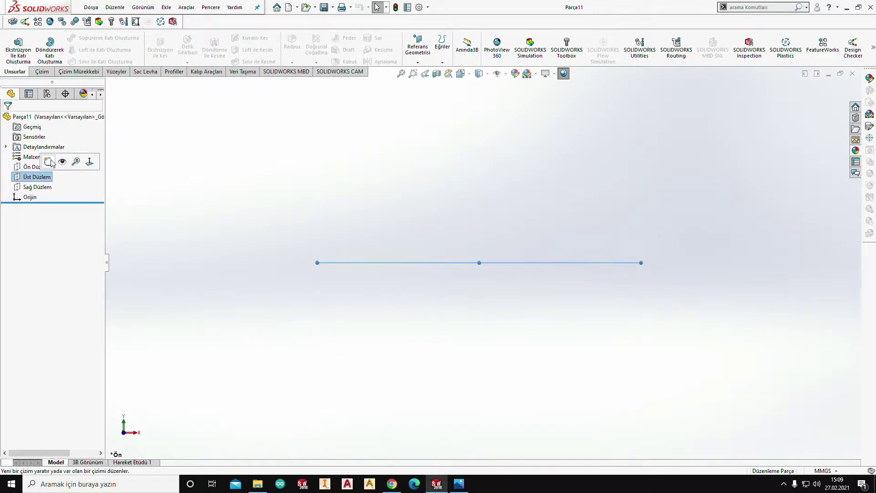
pyautogui.click(52, 162)
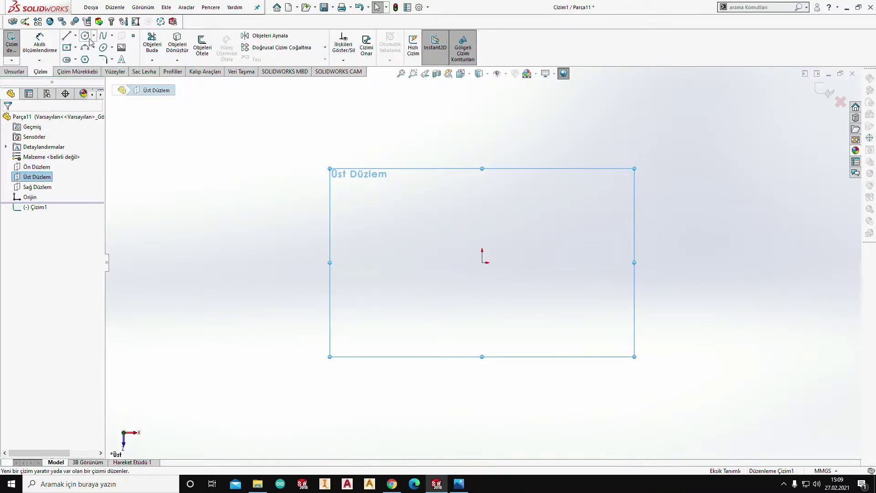
# - Draw a circle centred on the origin and dimension it Ø50 mm
pyautogui.click(86, 37)
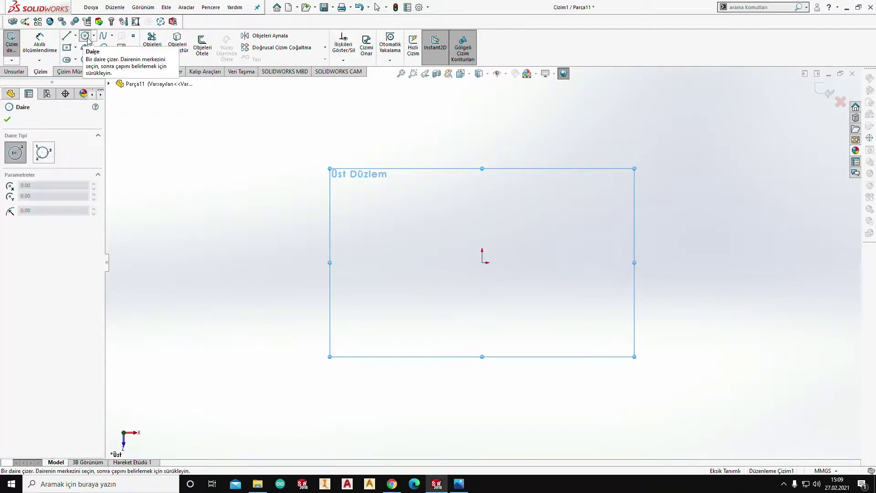
pyautogui.click(482, 262)
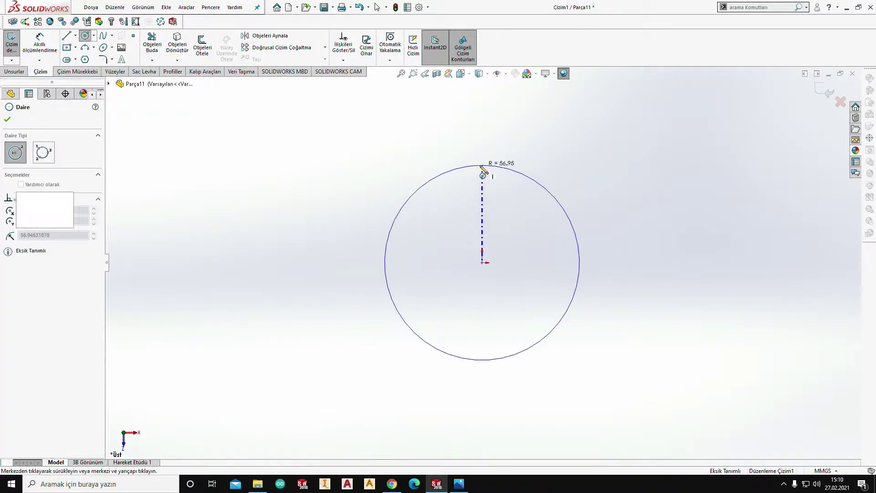
pyautogui.click(481, 165)
pyautogui.press('Escape')
pyautogui.click(40, 44)
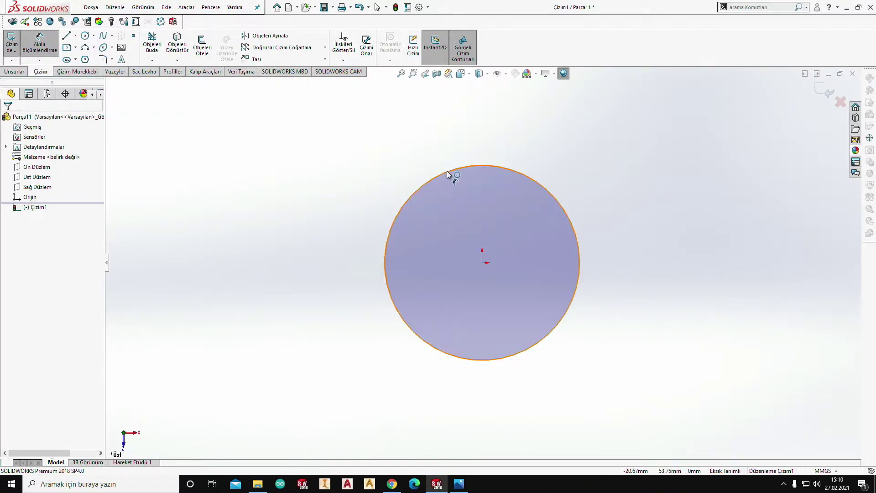
pyautogui.click(449, 172)
pyautogui.click(341, 146)
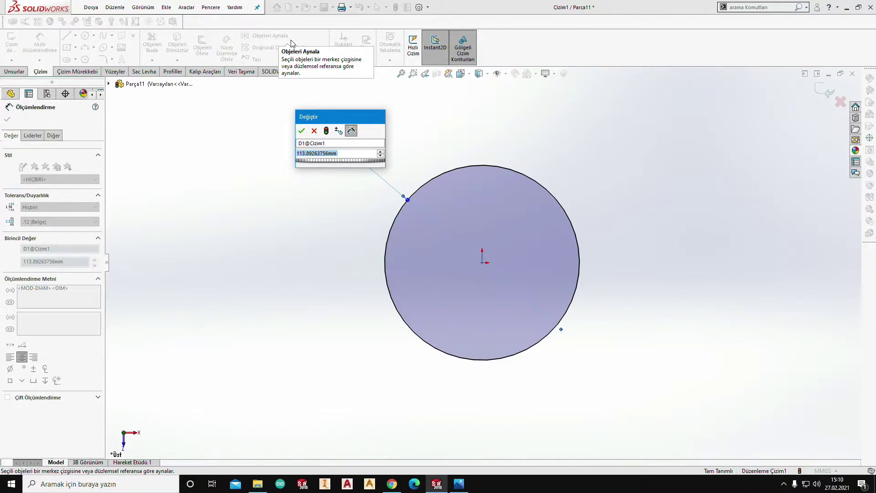
pyautogui.write('50')
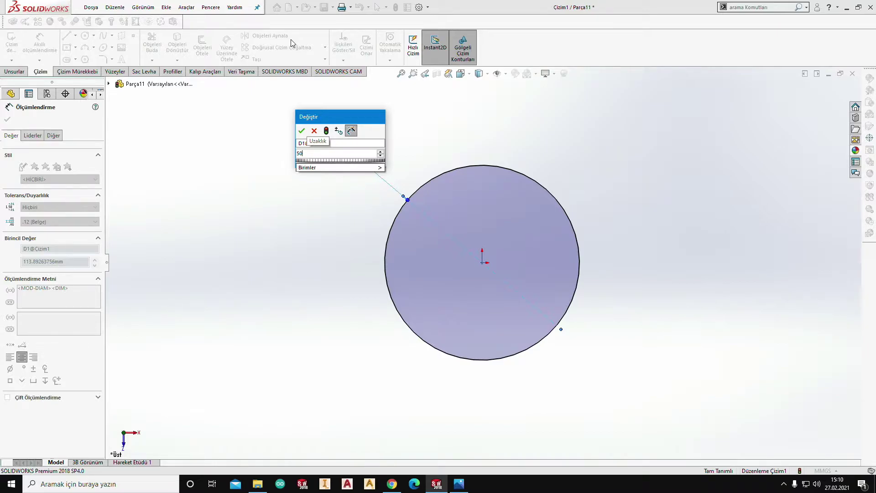
pyautogui.press('Return')
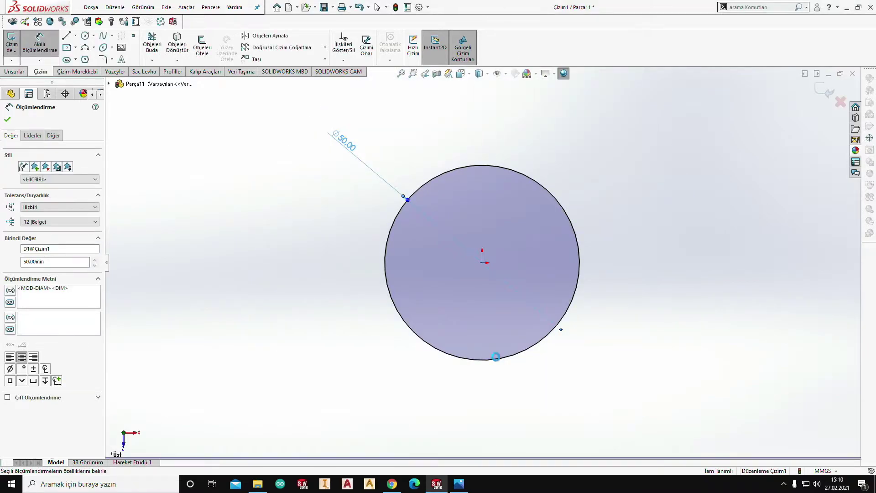
pyautogui.press('Escape')
# - Draw a vertical line through the centre from the circle's top to bottom
pyautogui.click(67, 36)
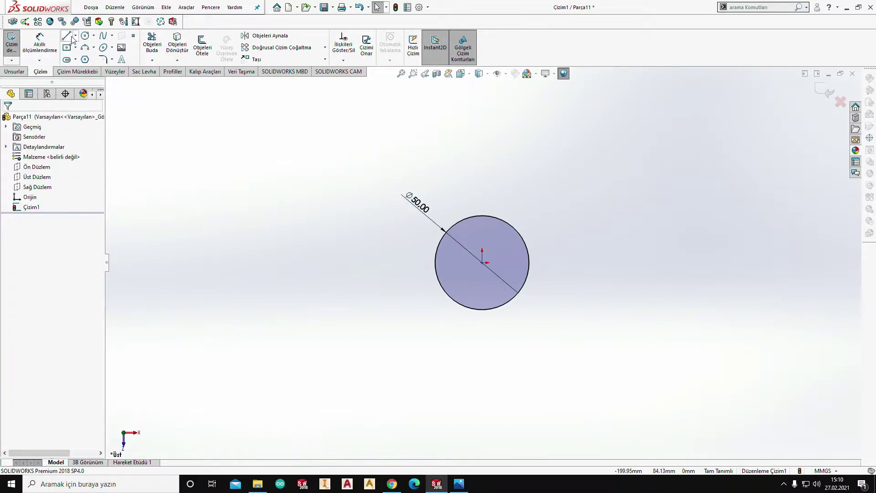
pyautogui.click(482, 215)
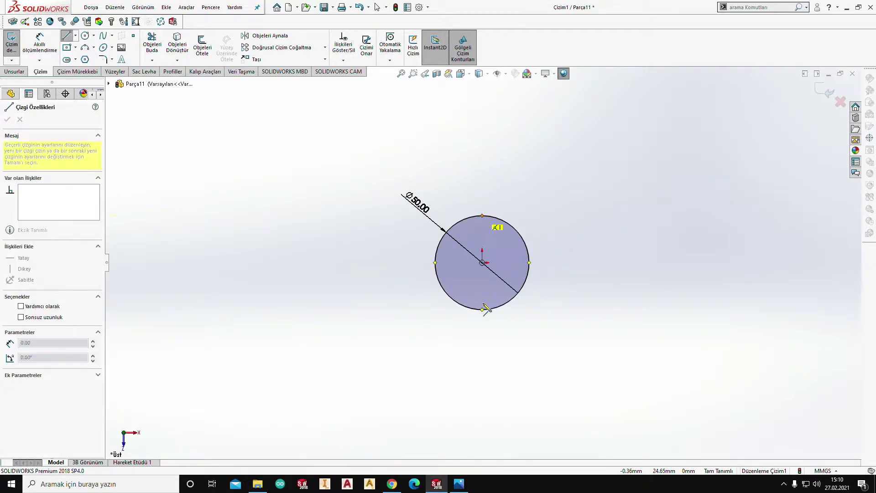
pyautogui.click(482, 310)
pyautogui.press('Escape')
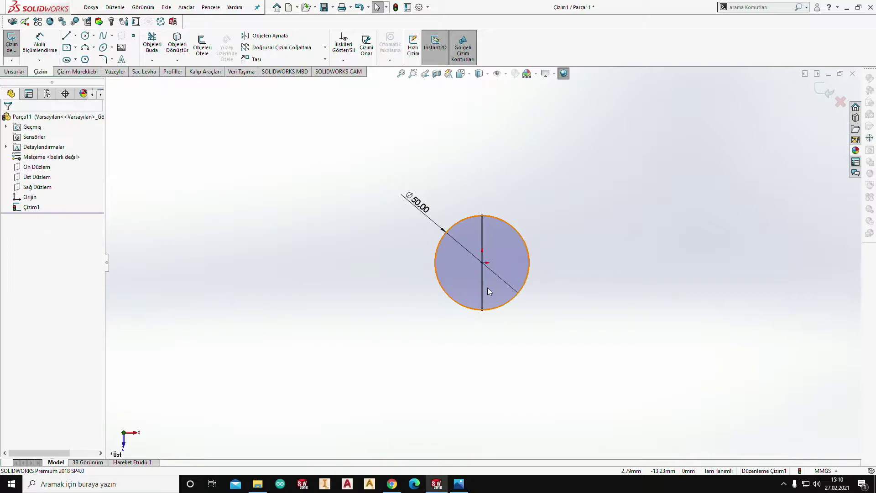
pyautogui.click(483, 291)
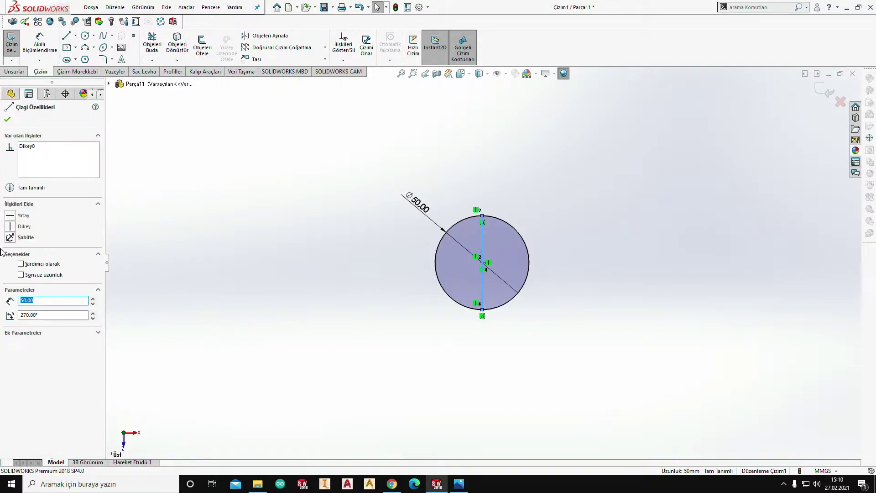
pyautogui.press('Escape')
pyautogui.scroll(-5, 504, 285)
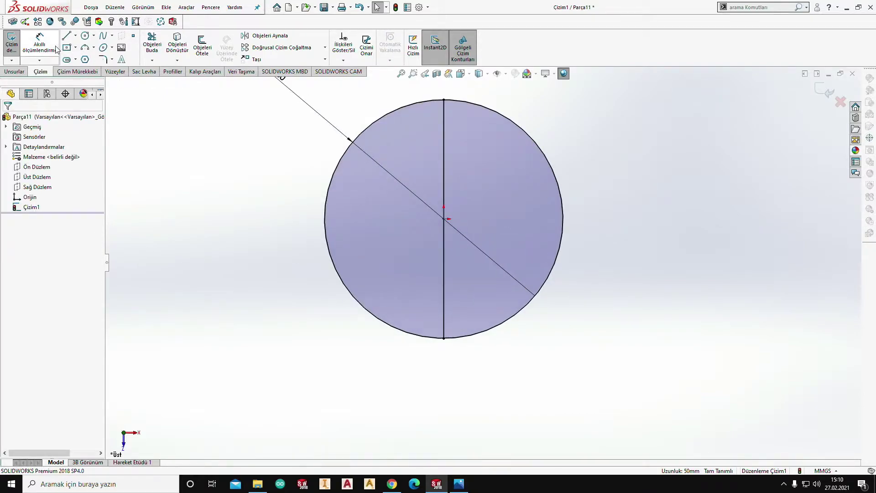
# - Trim away the right half of the circle, leaving a half-disc
pyautogui.click(152, 44)
pyautogui.moveTo(549, 128); pyautogui.dragTo(524, 166)
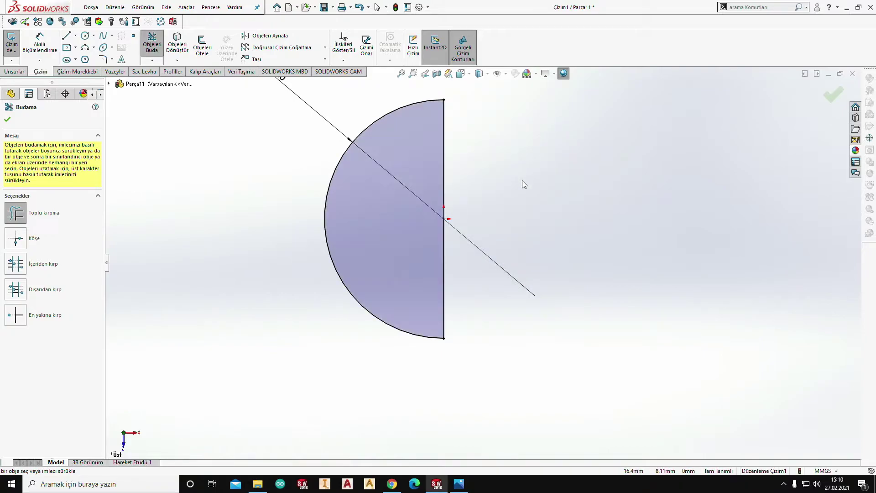
pyautogui.press('Escape')
pyautogui.scroll(2, 487, 197)
pyautogui.scroll(-3, 467, 253)
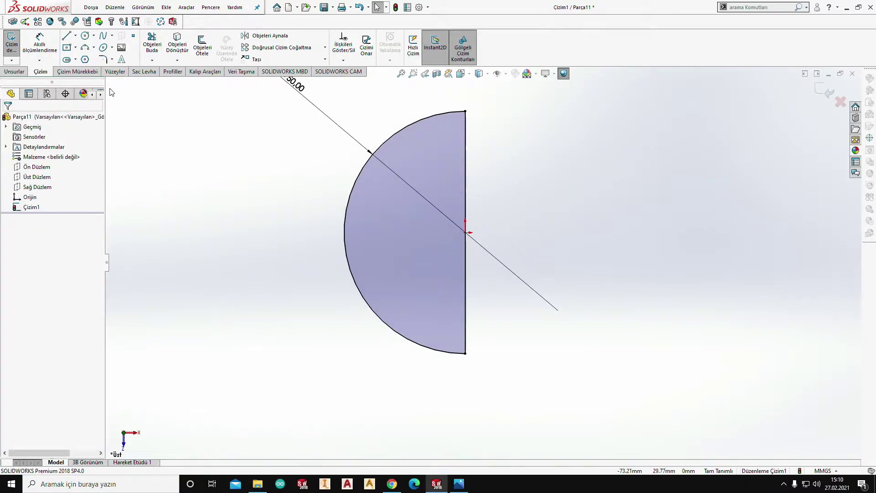
pyautogui.click(16, 72)
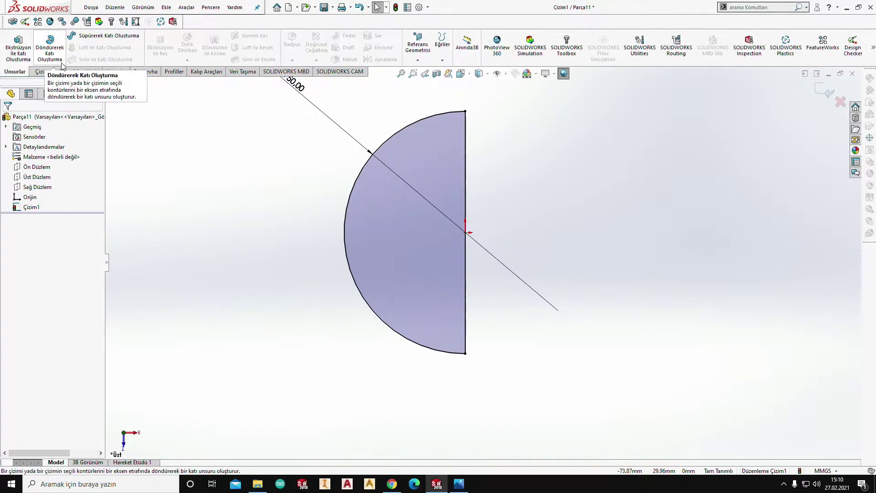
# - Start a revolve of the half-disc about its vertical straight edge
pyautogui.click(50, 55)
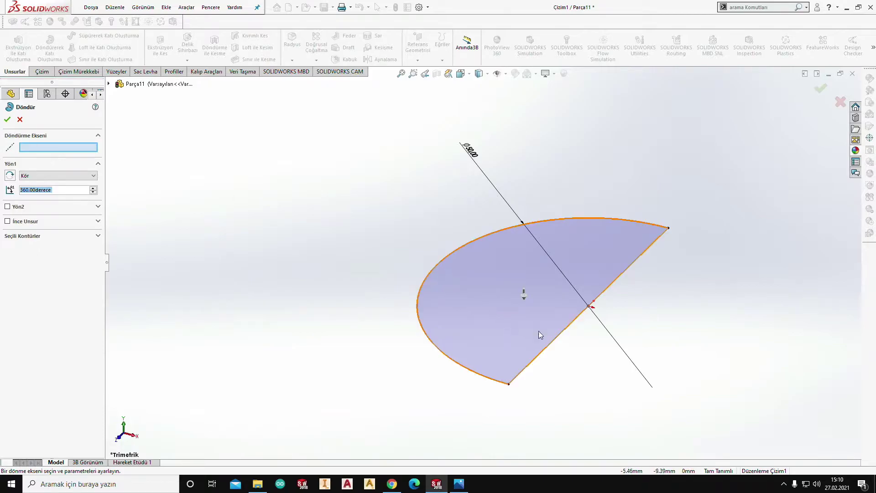
pyautogui.click(549, 345)
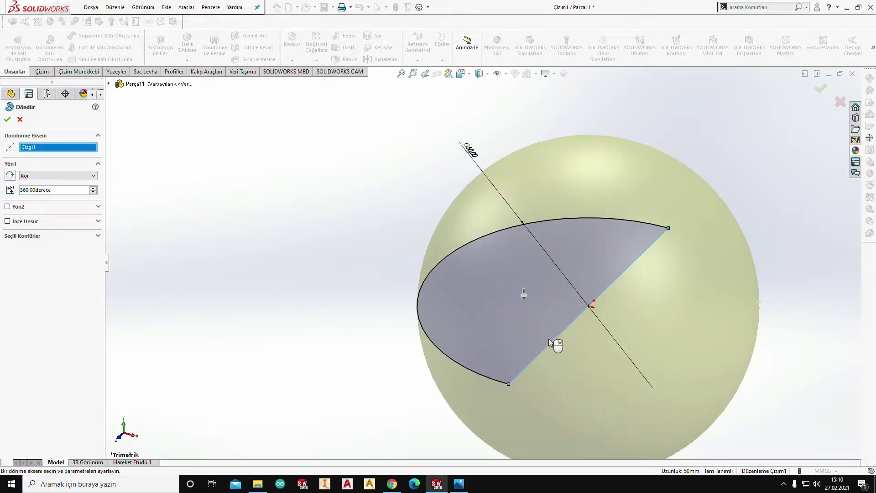
pyautogui.scroll(5, 472, 264)
pyautogui.moveTo(472, 264)
pyautogui.mouseDown(button='middle')
pyautogui.moveTo(424, 134)
pyautogui.moveTo(454, 102)
pyautogui.moveTo(448, 90)
pyautogui.mouseUp(button='middle')
pyautogui.scroll(4, 500, 247)
pyautogui.moveTo(499, 247)
pyautogui.mouseDown(button='middle')
pyautogui.moveTo(507, 191)
pyautogui.moveTo(495, 203)
pyautogui.mouseUp(button='middle')
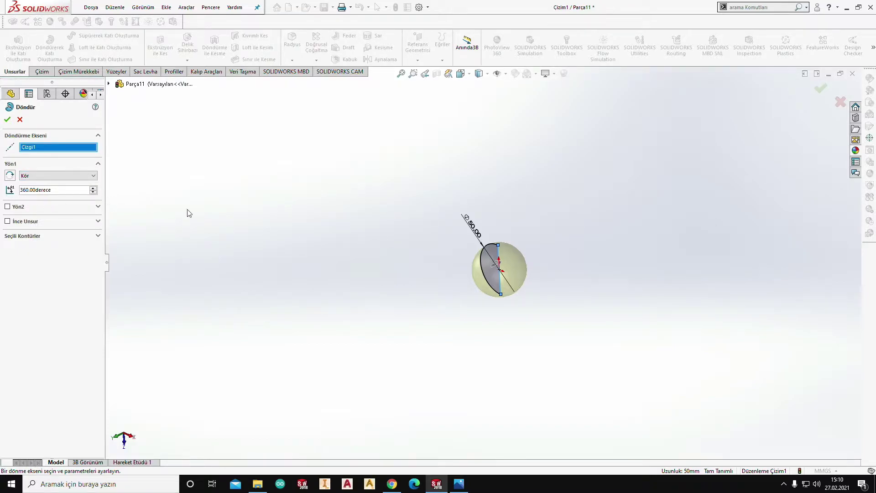
pyautogui.scroll(-6, 506, 269)
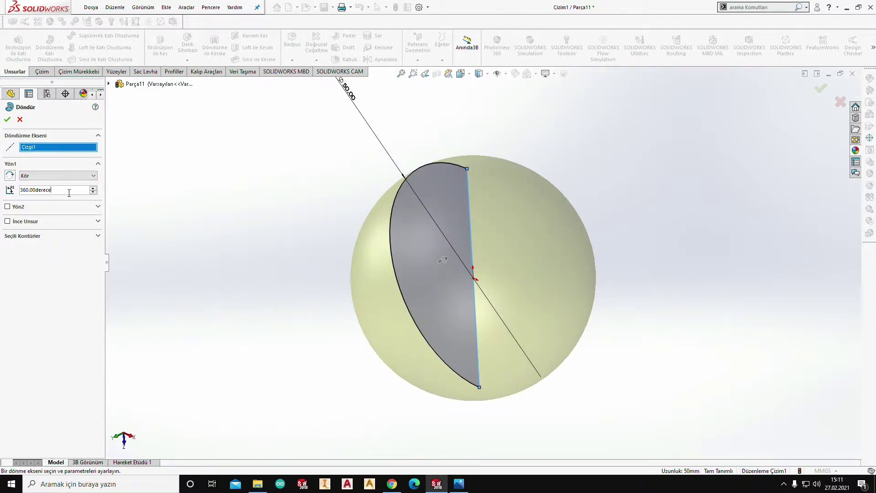
# - Set the revolve angle to 360° and accept Döndür1 as a solid Ø50 mm sphere
pyautogui.moveTo(69, 192); pyautogui.dragTo(1, 178)
pyautogui.write('2470')
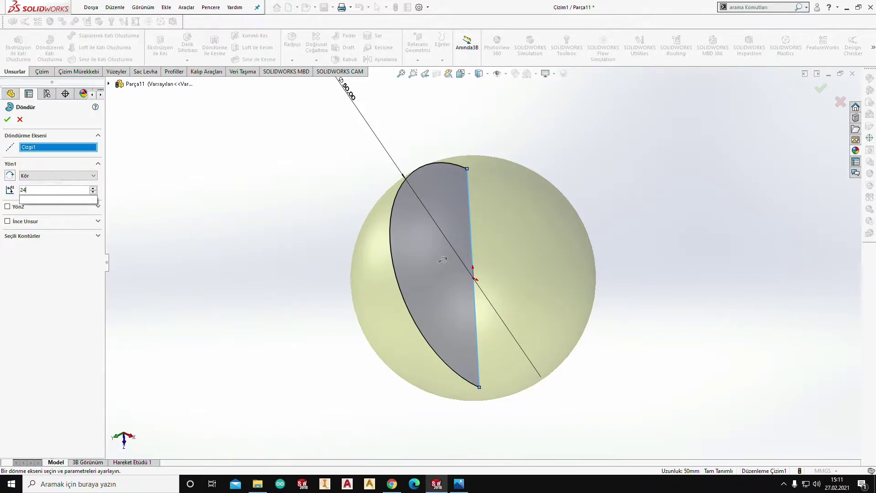
pyautogui.press('Return')
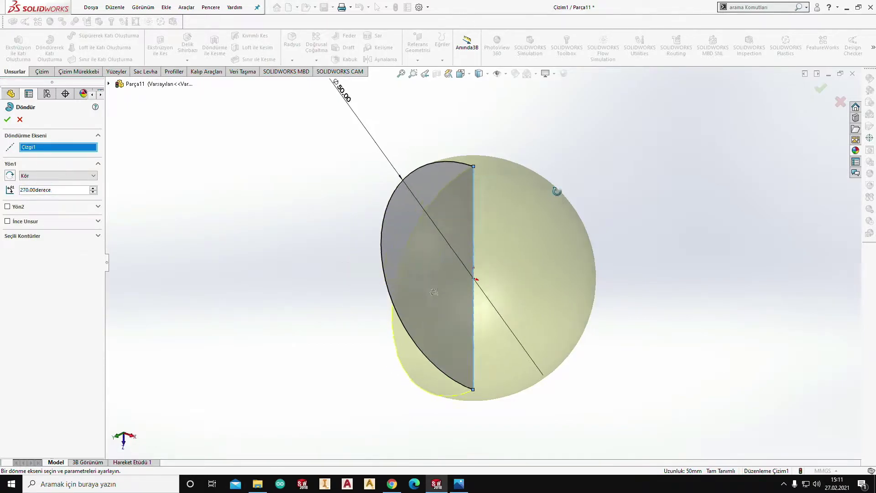
pyautogui.moveTo(555, 192)
pyautogui.mouseDown(button='middle')
pyautogui.moveTo(626, 248)
pyautogui.moveTo(604, 247)
pyautogui.moveTo(621, 120)
pyautogui.mouseUp(button='middle')
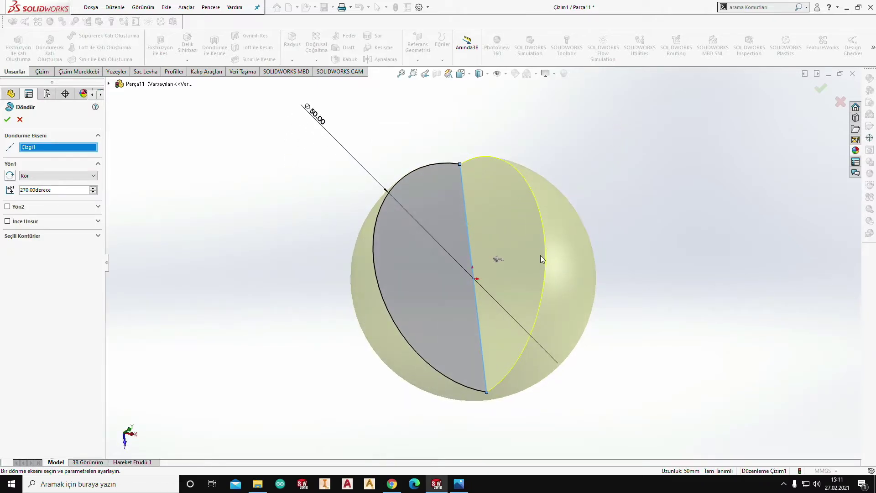
pyautogui.scroll(5, 484, 263)
pyautogui.doubleClick(68, 190)
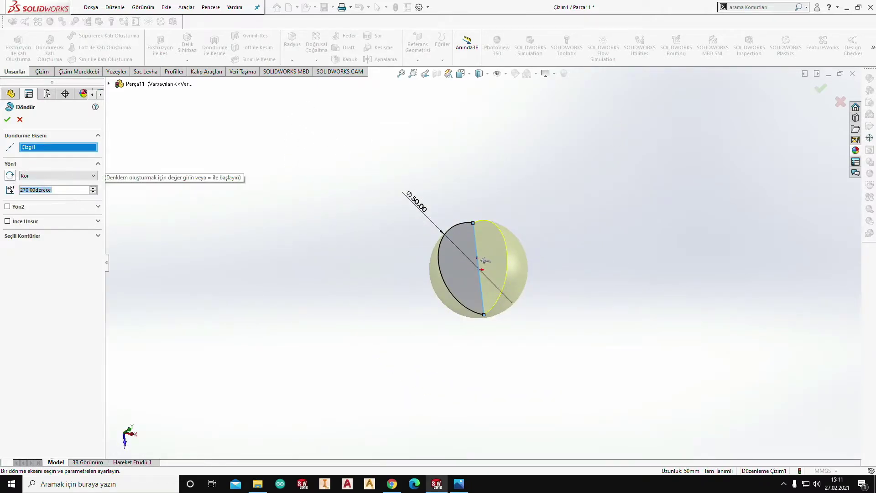
pyautogui.write('360')
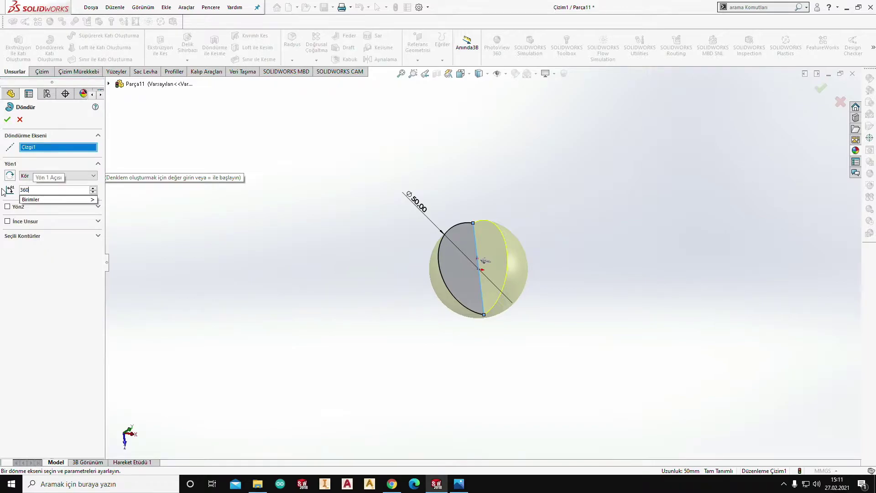
pyautogui.press('Return')
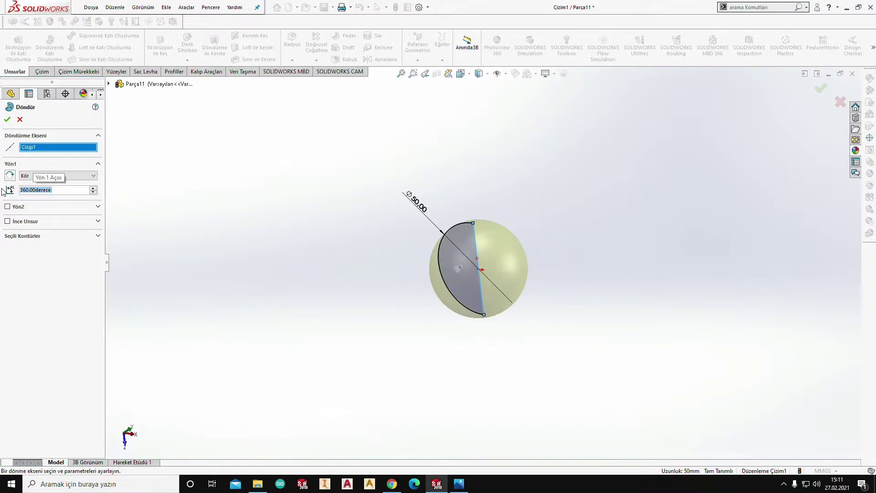
pyautogui.press('Return')
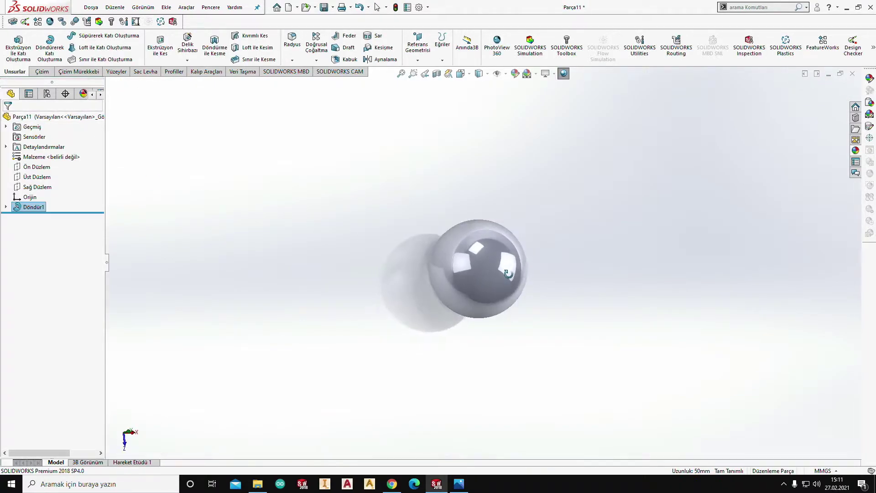
pyautogui.moveTo(438, 173)
pyautogui.mouseDown(button='middle')
pyautogui.moveTo(453, 170)
pyautogui.moveTo(437, 300)
pyautogui.mouseUp(button='middle')
pyautogui.scroll(5, 469, 193)
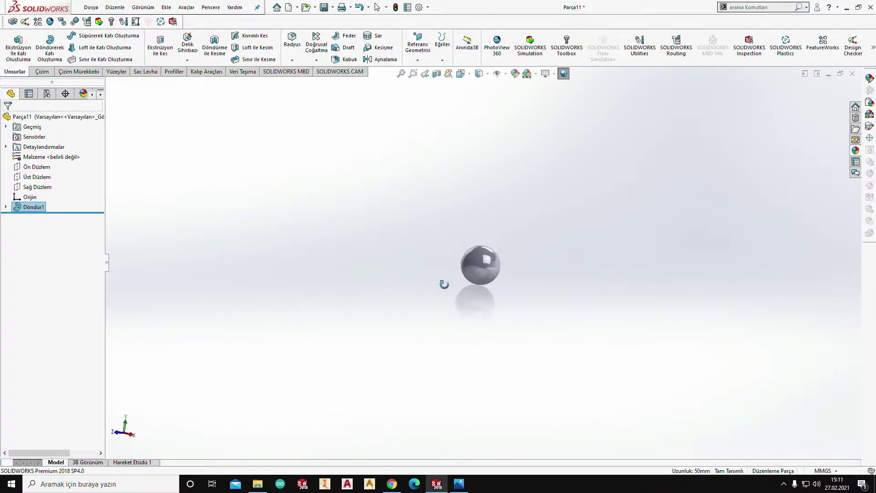
pyautogui.scroll(-5, 467, 277)
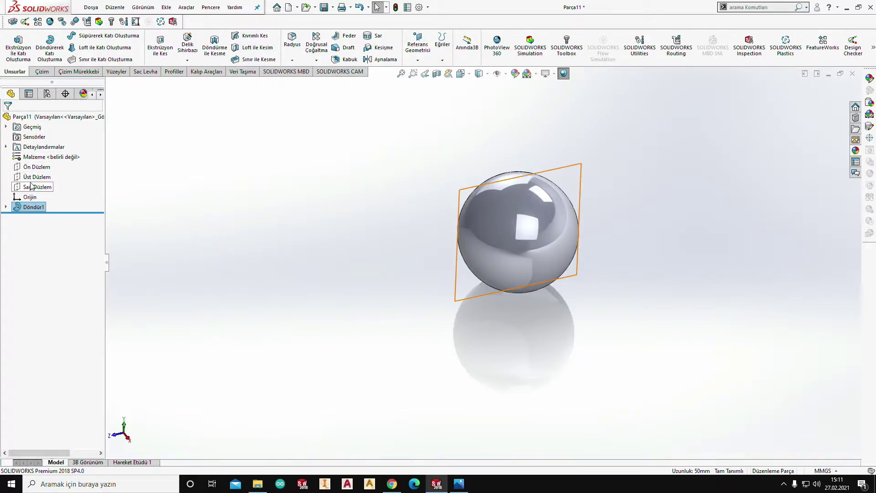
# - Sketch a circle at the origin on Sağ Düzlem and dimension it Ø25 mm
pyautogui.click(31, 187)
pyautogui.click(39, 174)
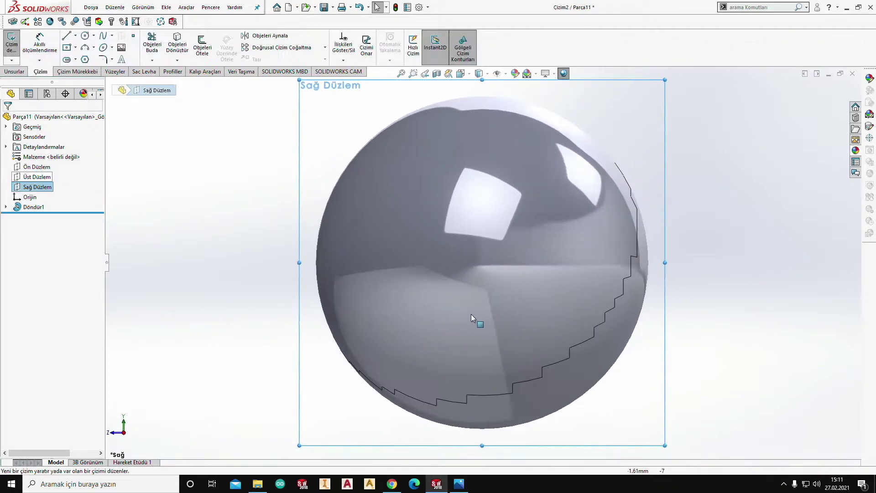
pyautogui.click(85, 36)
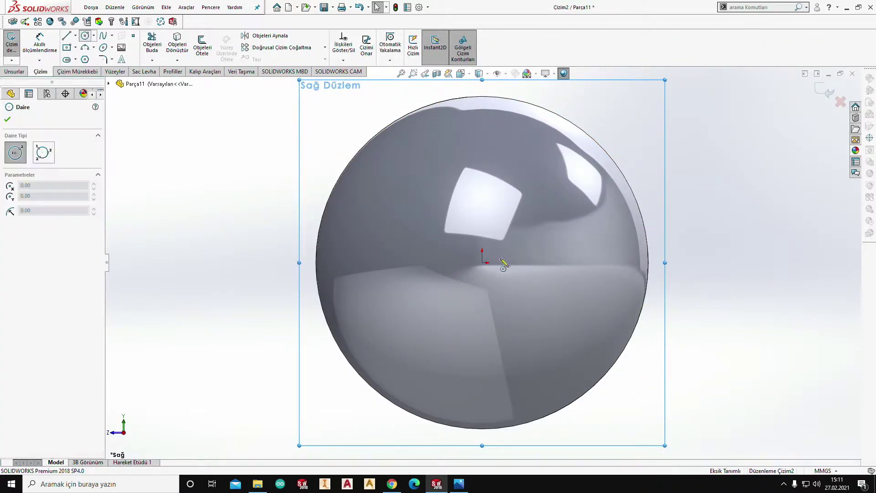
pyautogui.click(483, 263)
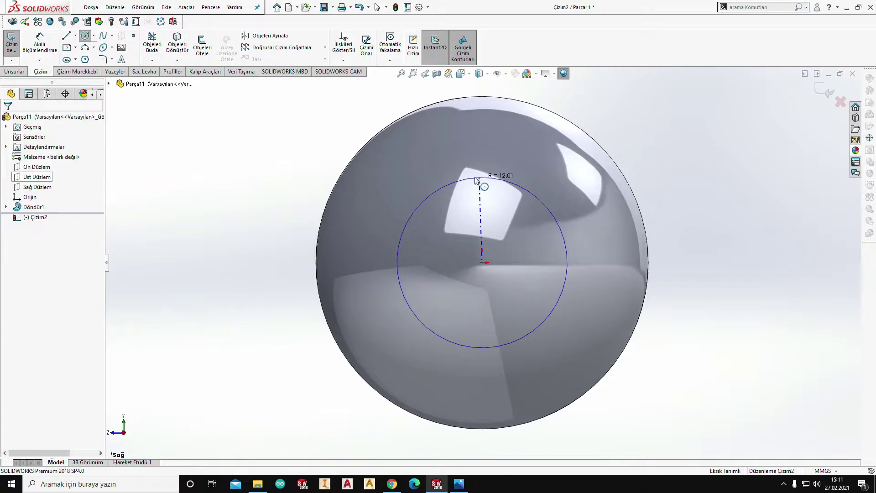
pyautogui.click(477, 180)
pyautogui.click(39, 43)
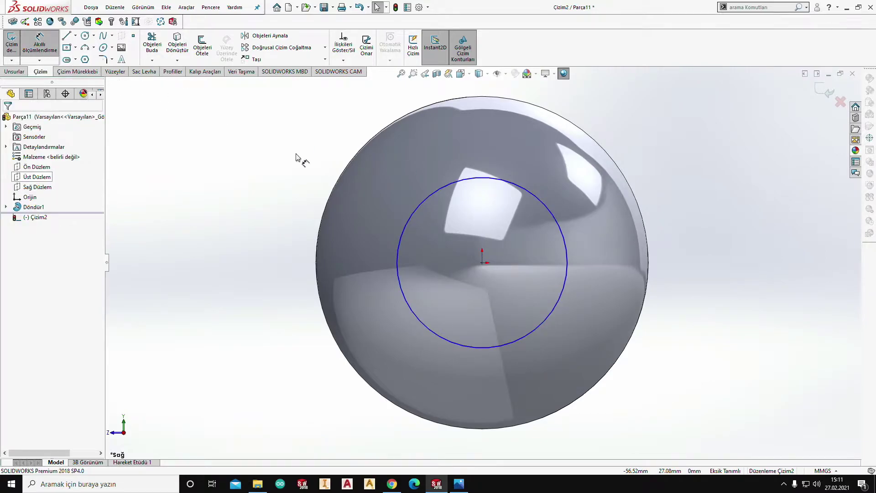
pyautogui.click(548, 211)
pyautogui.click(751, 127)
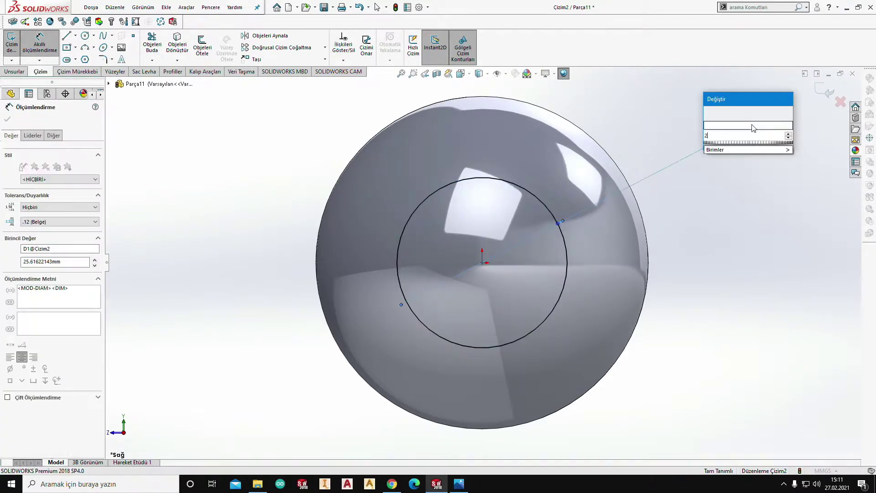
pyautogui.write('5')
pyautogui.press('Return')
pyautogui.press('Escape')
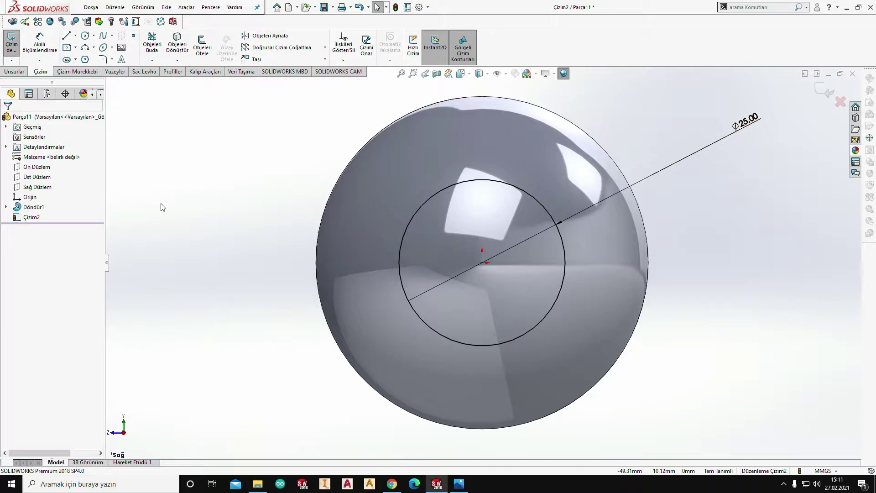
# - Make the Ø25 circle concentric with the sphere's silhouette edge
pyautogui.click(315, 250)
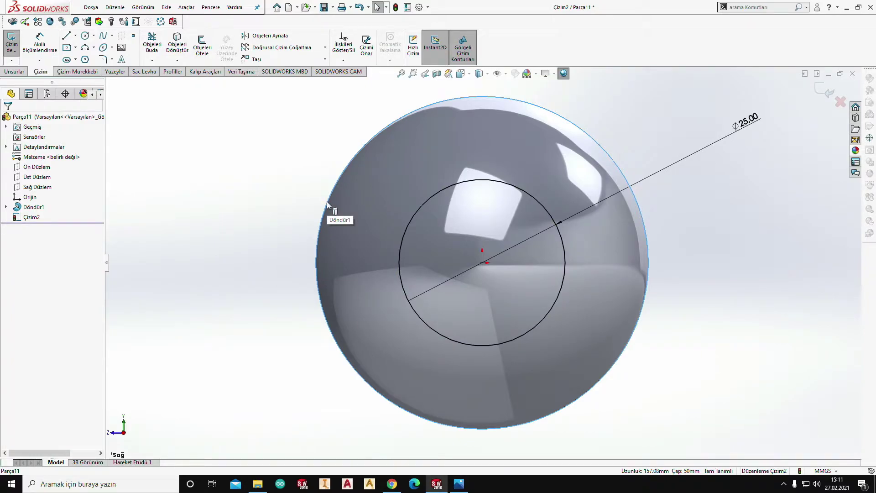
pyautogui.scroll(-1, 513, 131)
pyautogui.scroll(-2, 492, 95)
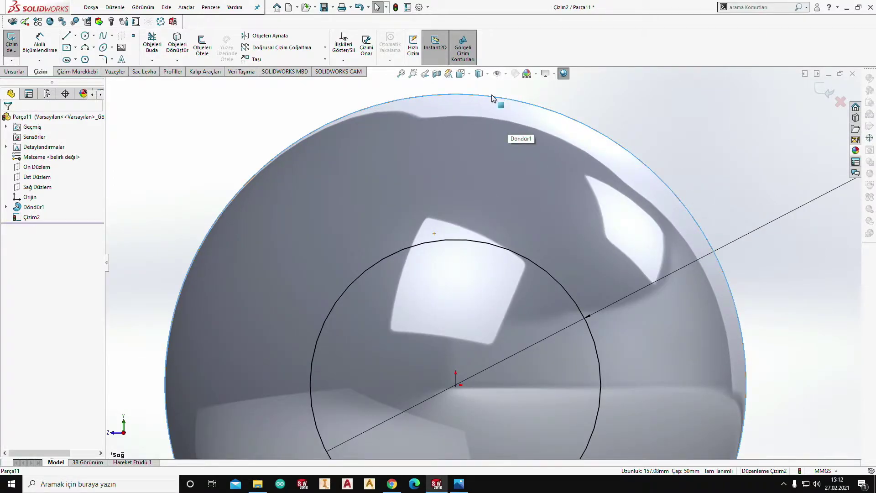
pyautogui.scroll(2, 481, 261)
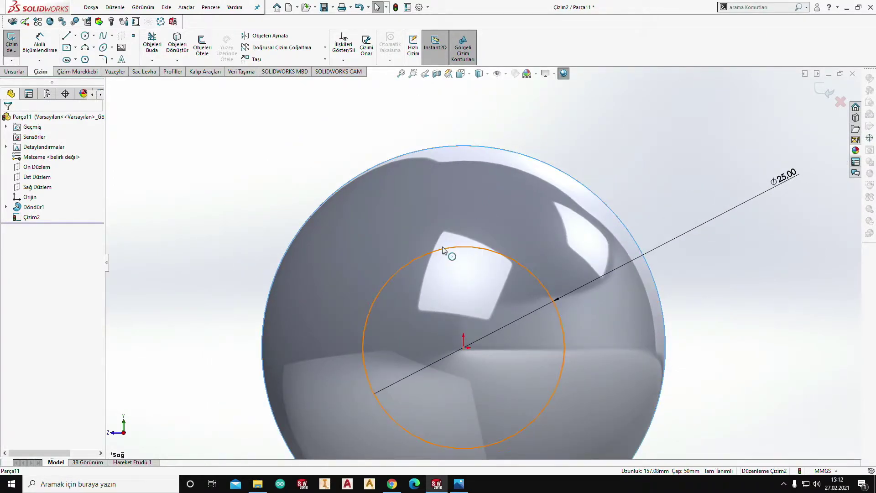
pyautogui.click(445, 253)
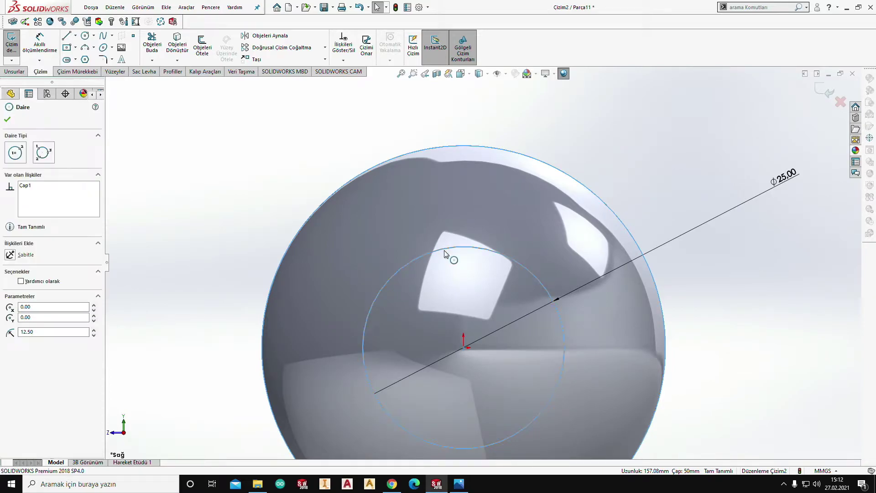
pyautogui.keyDown('ctrl'); pyautogui.click(284, 253); pyautogui.keyUp('ctrl')
pyautogui.click(10, 289)
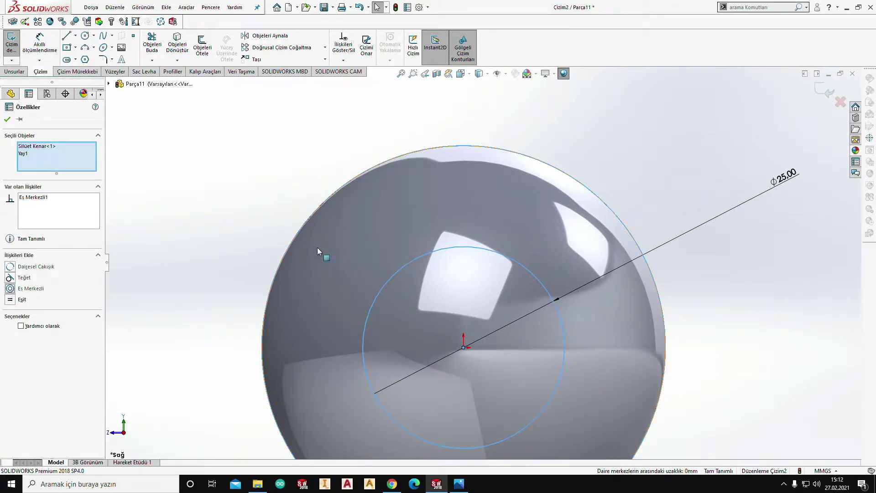
pyautogui.press('Escape')
pyautogui.scroll(2, 429, 195)
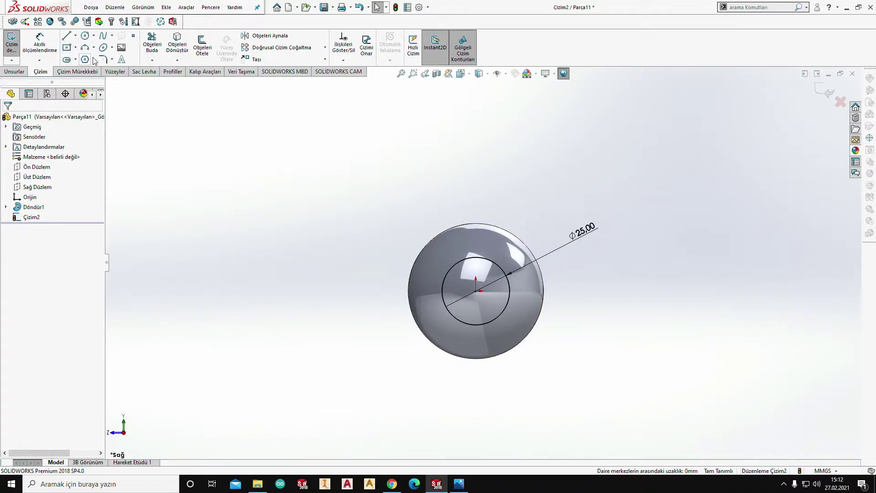
# - Draw a horizontal centerline across the inside of the Ø25 circle
pyautogui.click(75, 36)
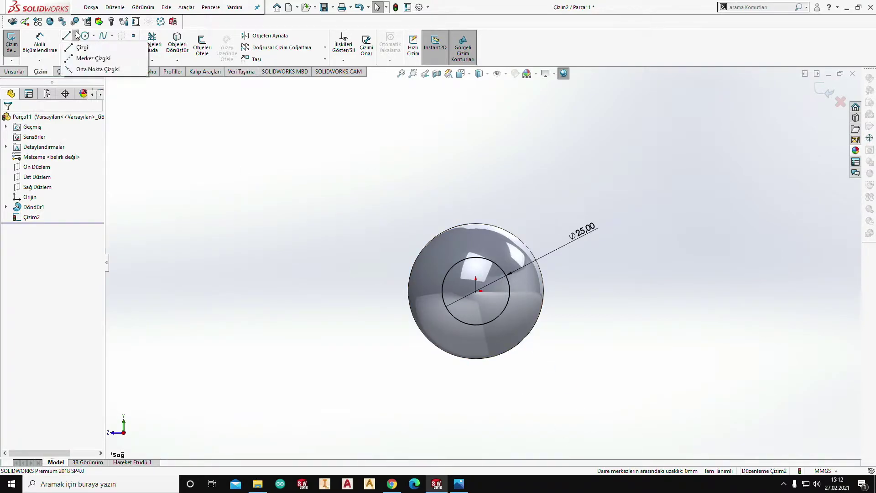
pyautogui.click(82, 62)
pyautogui.scroll(-3, 483, 314)
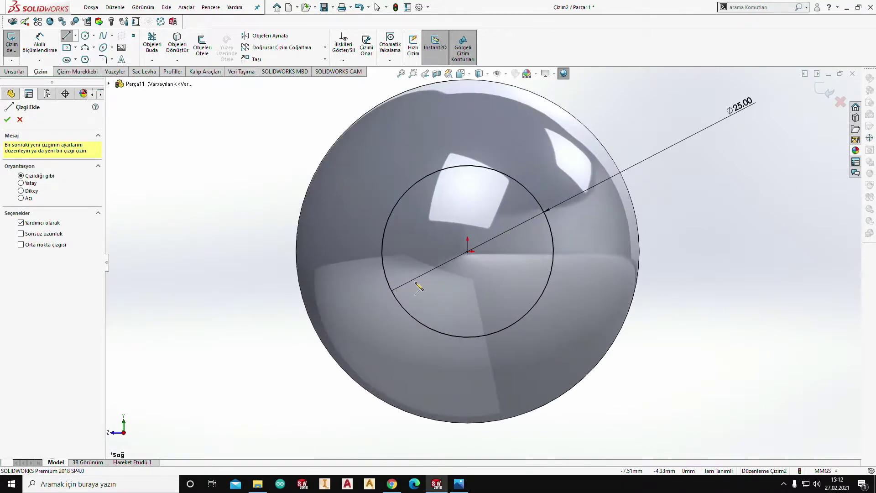
pyautogui.click(414, 291)
pyautogui.click(527, 292)
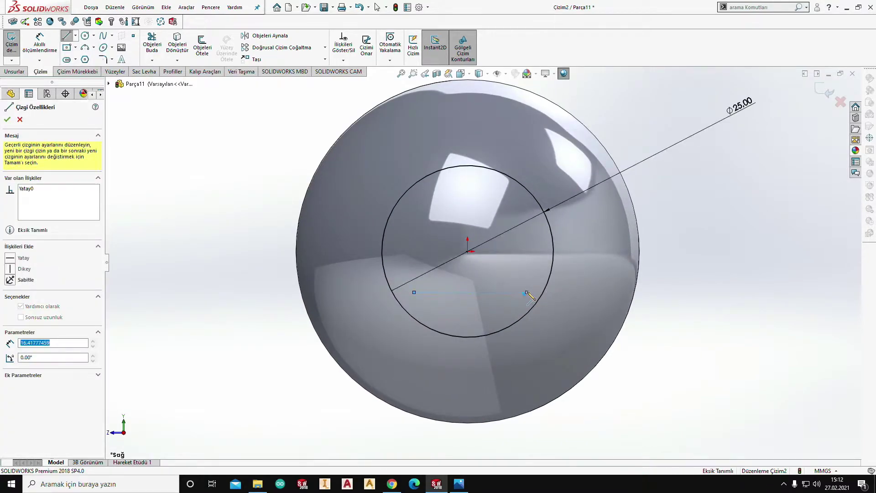
pyautogui.press('Escape')
pyautogui.click(487, 292)
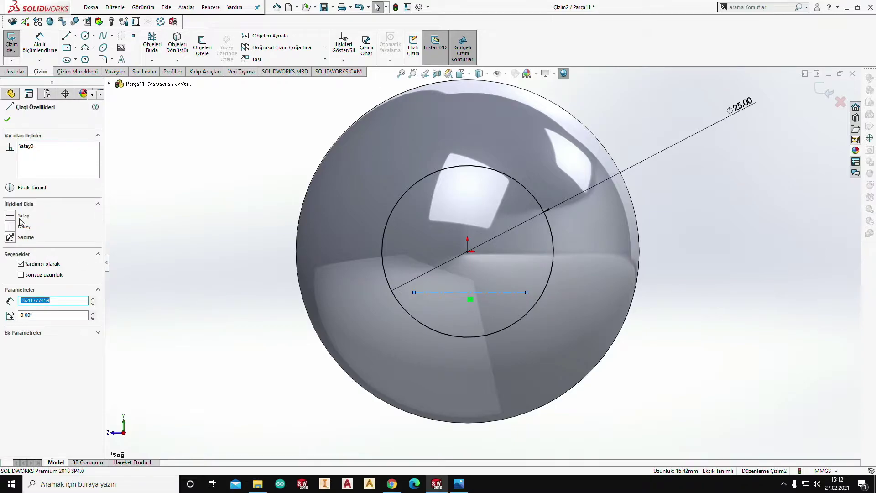
# - Dimension the centerline 4.50 mm below the sketch origin
pyautogui.click(39, 43)
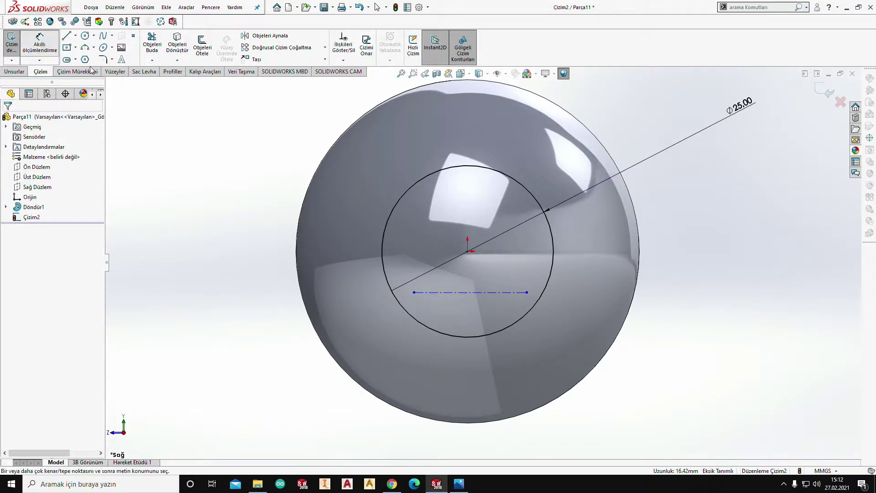
pyautogui.click(479, 292)
pyautogui.click(467, 251)
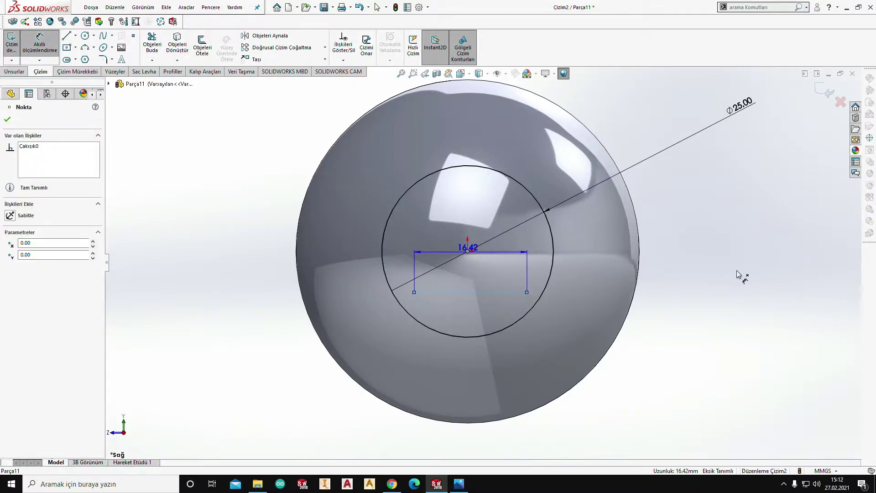
pyautogui.click(737, 273)
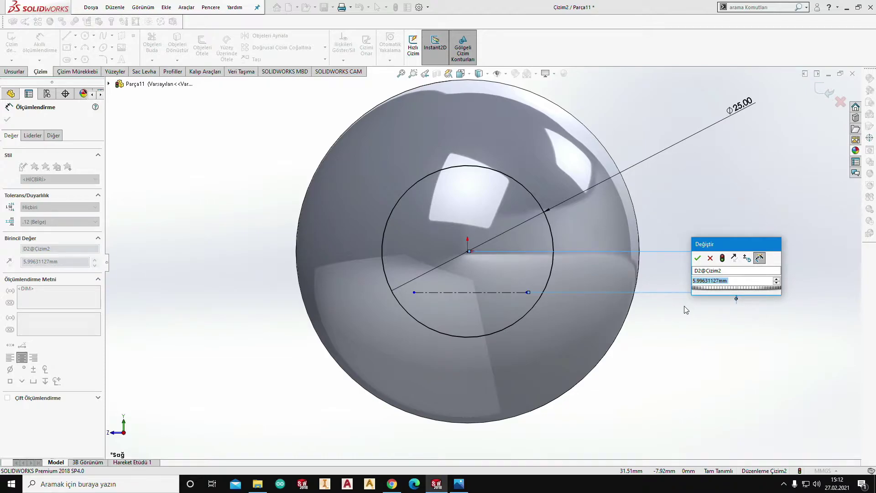
pyautogui.write('4.5')
pyautogui.press('Return')
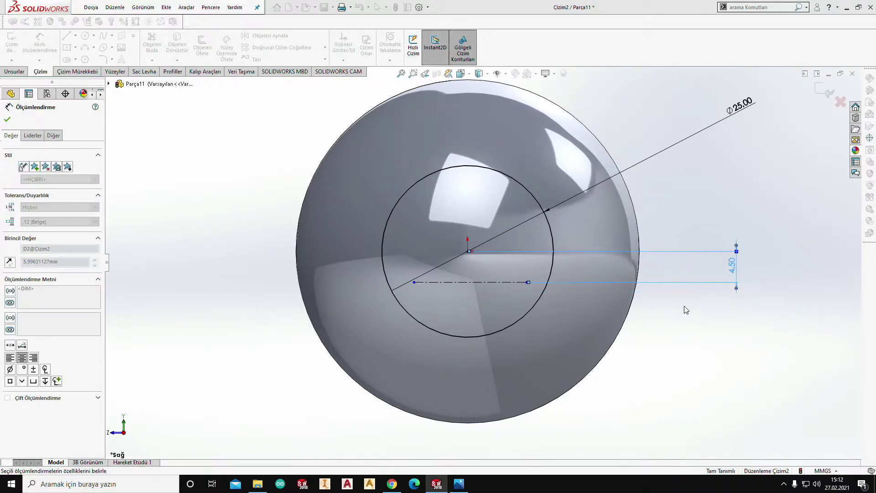
pyautogui.click(697, 258)
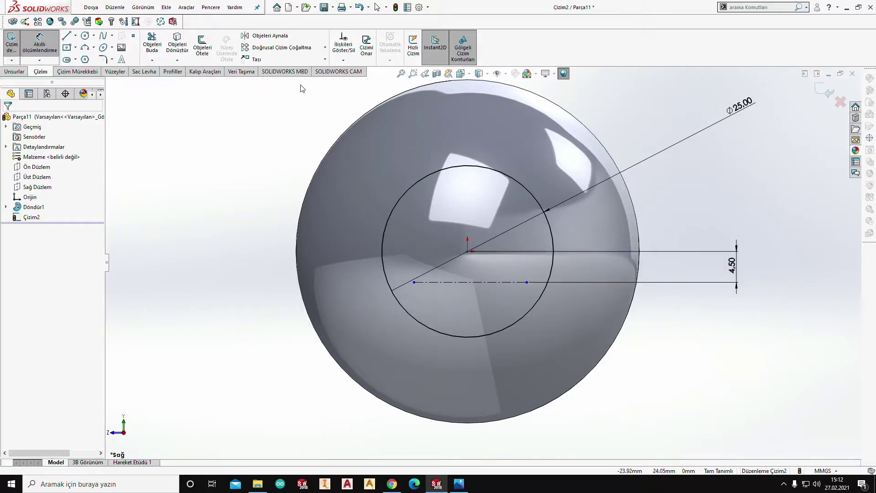
# - Add sketch text "3" on the centerline, checking the reference photo
pyautogui.click(121, 59)
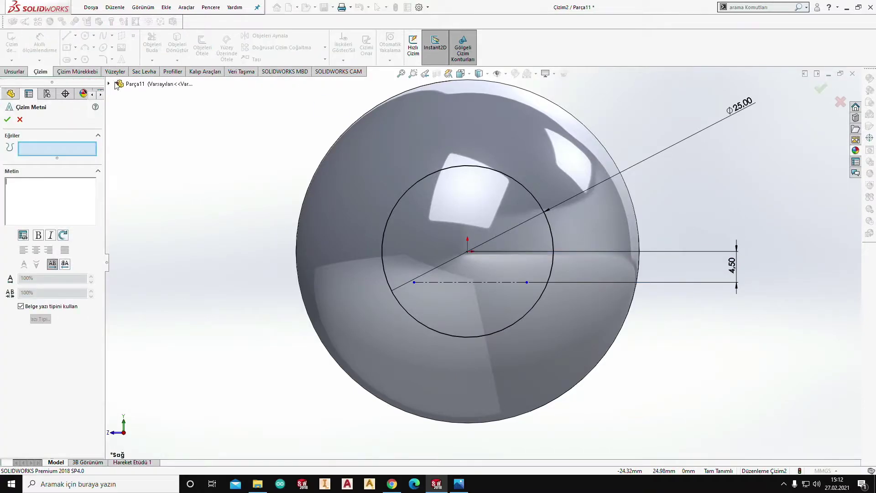
pyautogui.click(461, 282)
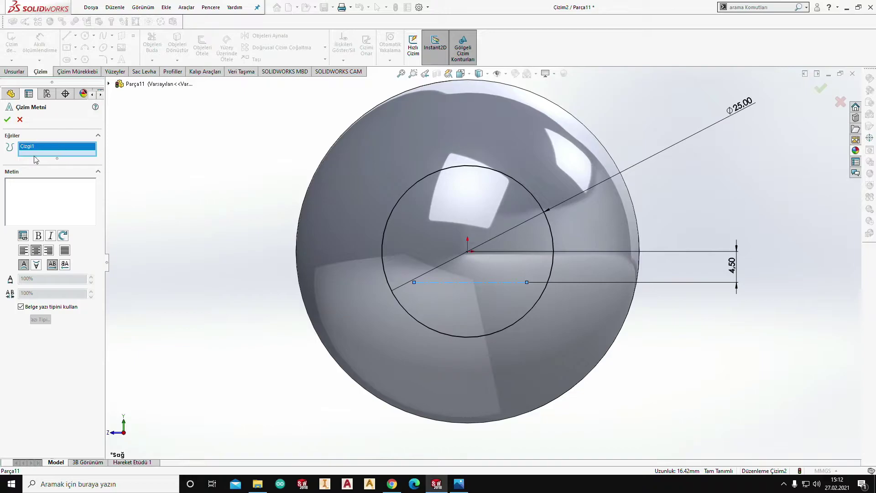
pyautogui.click(10, 191)
pyautogui.write('3')
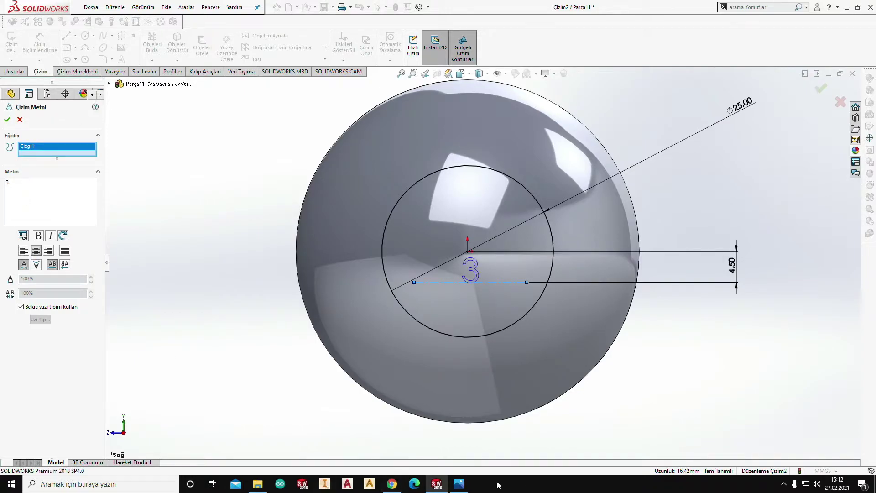
pyautogui.click(459, 484)
pyautogui.scroll(3, 617, 337)
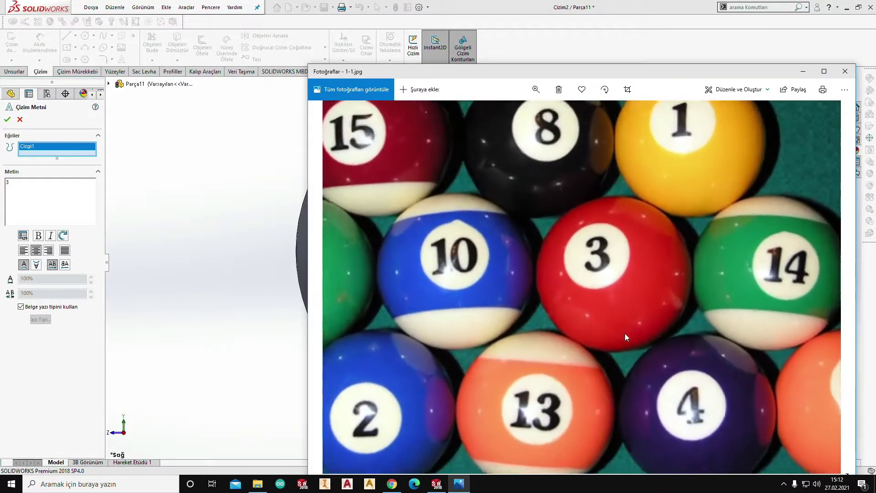
pyautogui.scroll(-3, 625, 337)
pyautogui.click(803, 71)
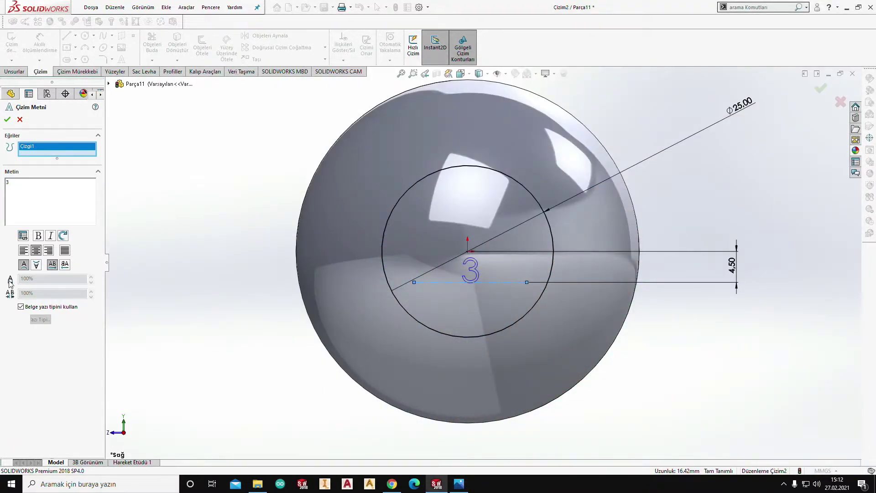
# - Set the digit's font to Georgia with a 10.50 mm height
pyautogui.click(40, 320)
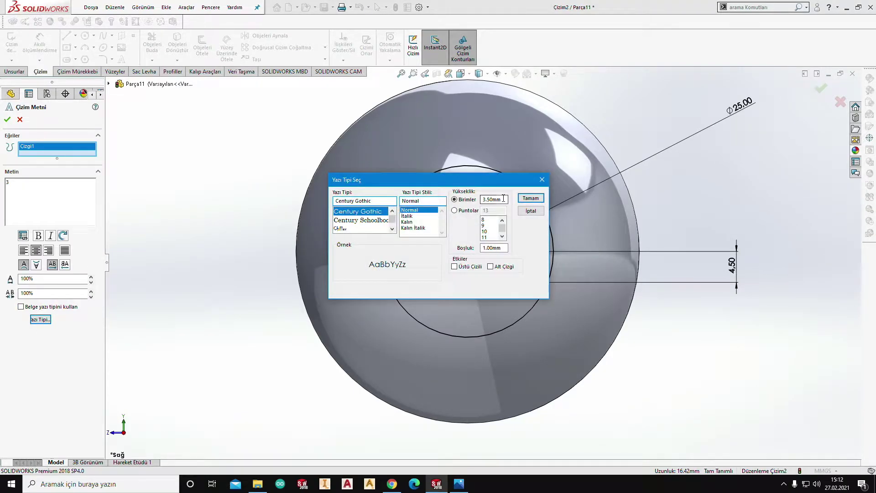
pyautogui.doubleClick(503, 198)
pyautogui.write('10,50')
pyautogui.press('Return')
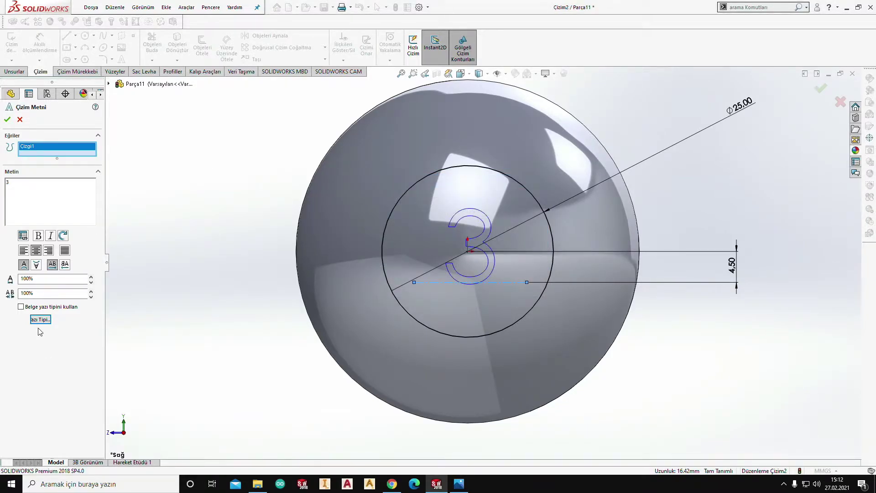
pyautogui.click(38, 319)
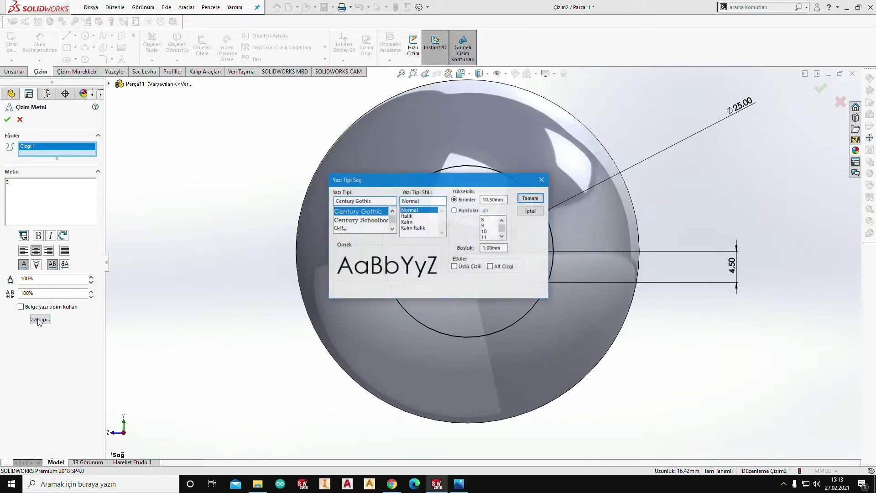
pyautogui.scroll(-1, 388, 231)
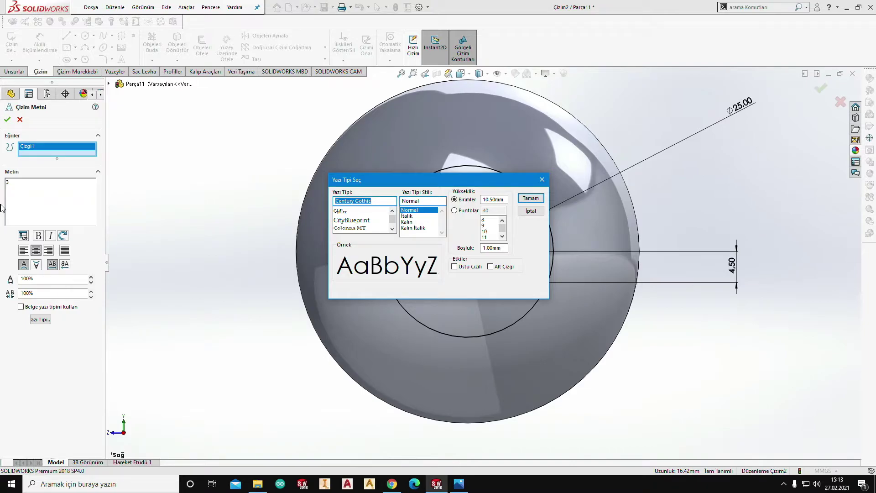
pyautogui.write('Geor')
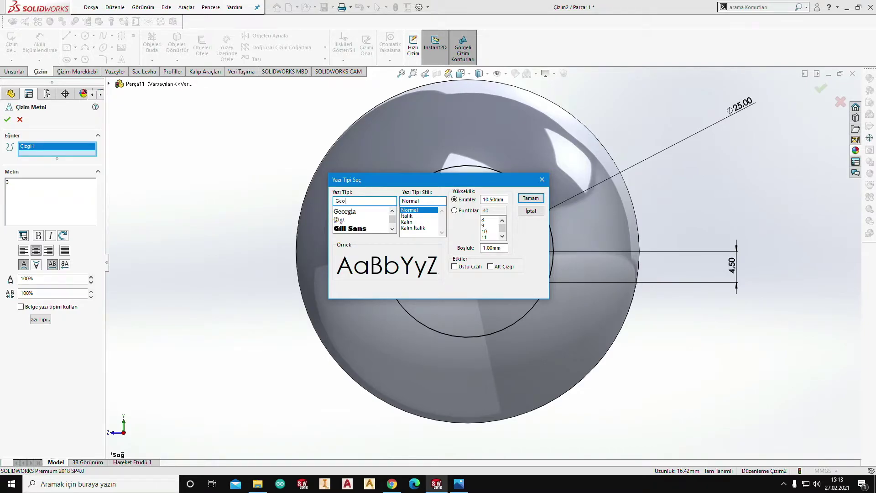
pyautogui.click(343, 211)
pyautogui.click(530, 198)
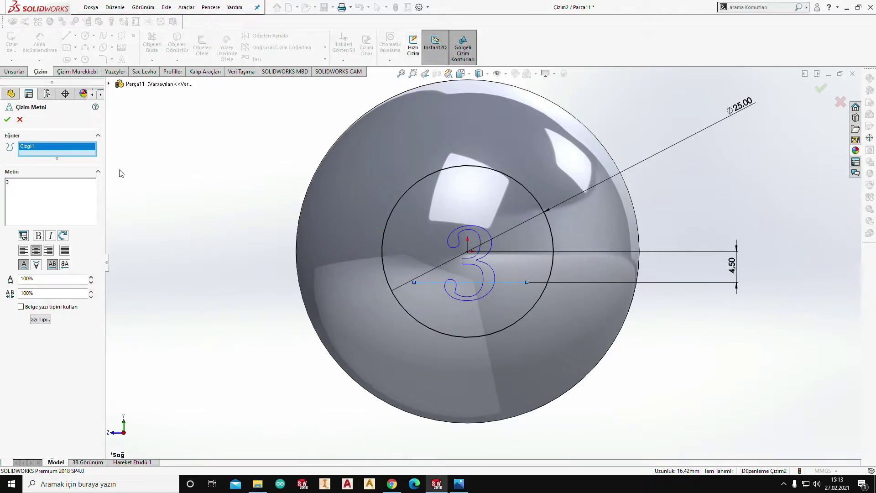
# - Change the digit's offset dimension from 4.50 to 3.50 mm
pyautogui.click(3, 119)
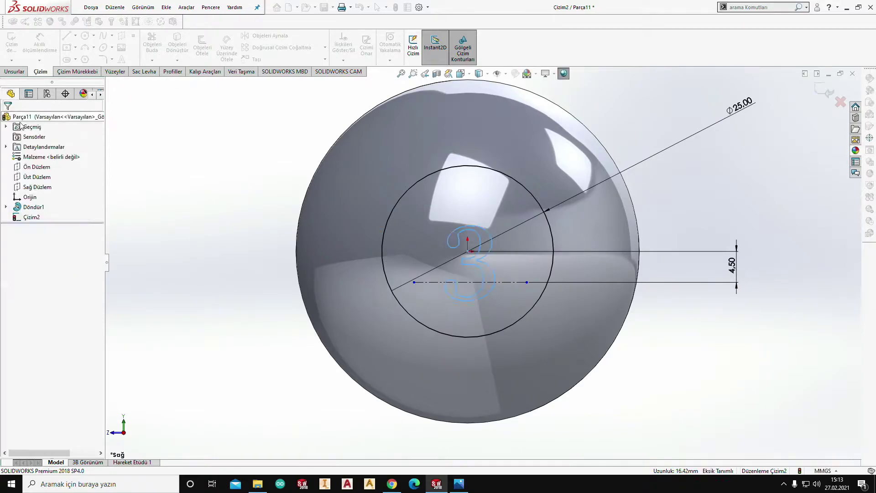
pyautogui.doubleClick(732, 266)
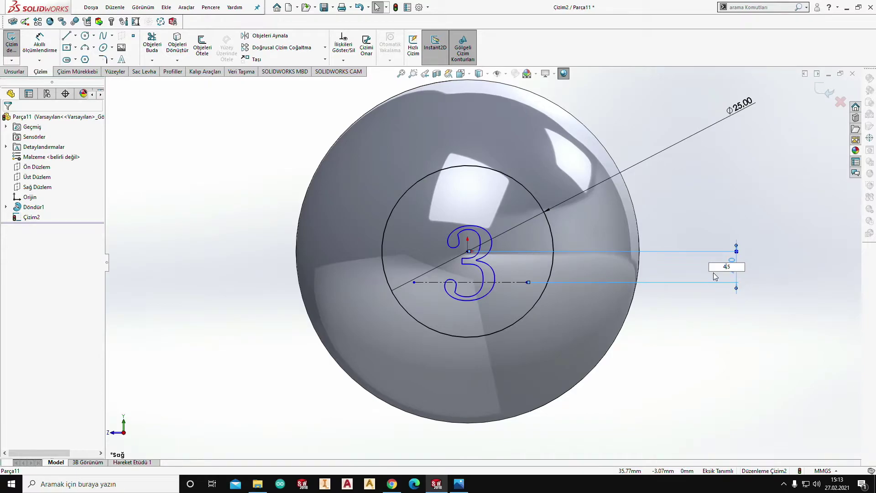
pyautogui.press('Return')
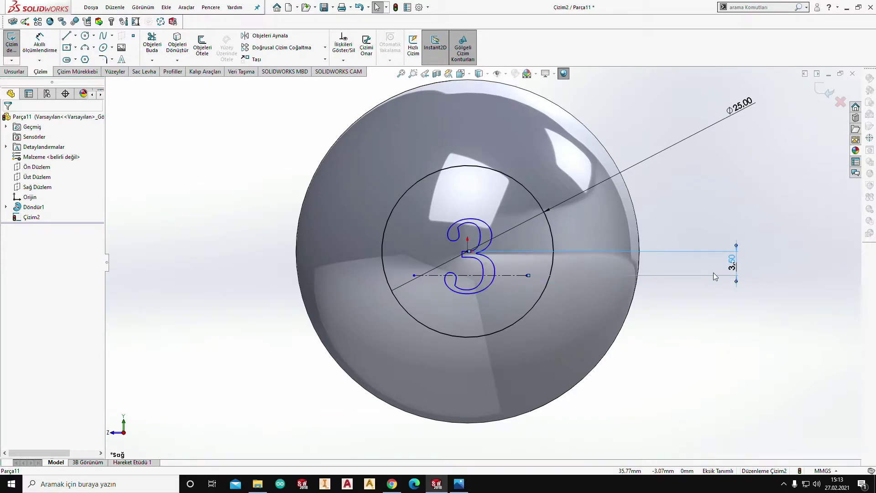
pyautogui.scroll(2, 518, 232)
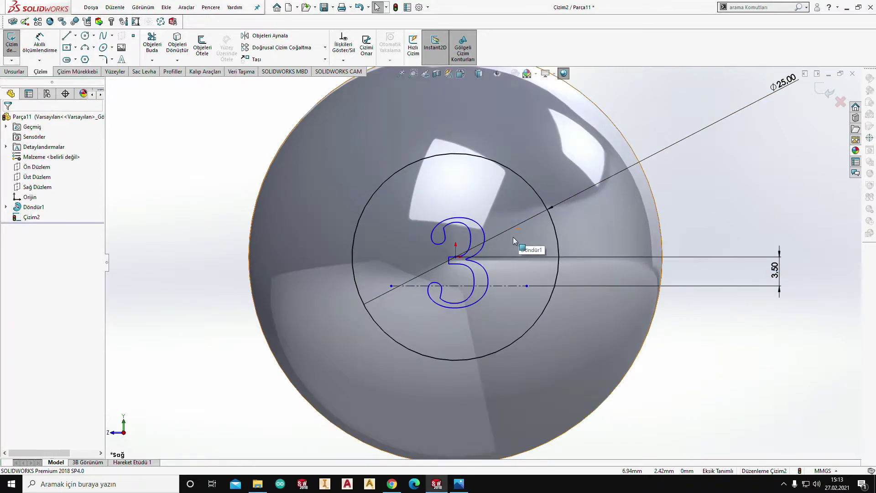
pyautogui.scroll(1, 513, 237)
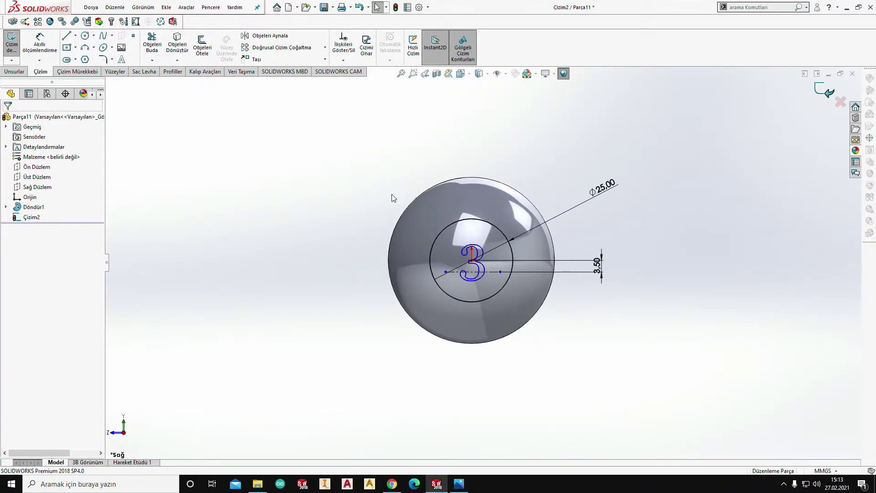
# - Exit Çizim2 and start a projection split line (Ayrım Çizgisi) from it
pyautogui.hotkey('ctrl', 'b')
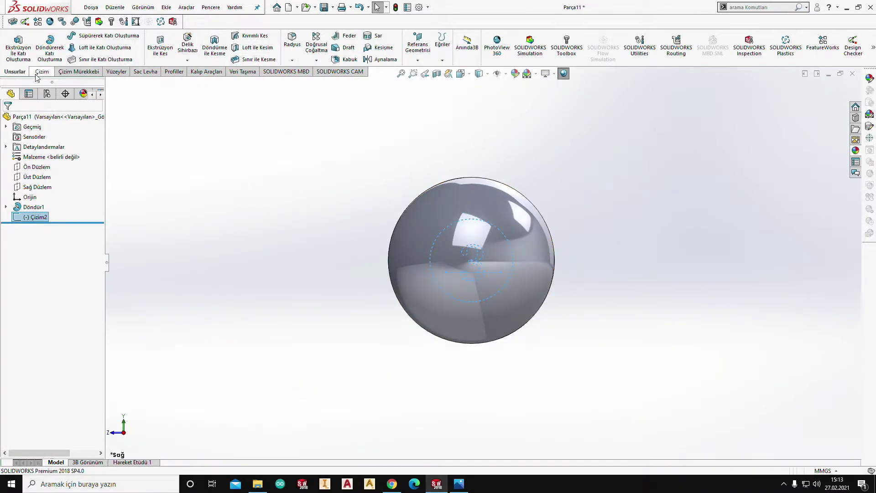
pyautogui.click(39, 73)
pyautogui.click(8, 73)
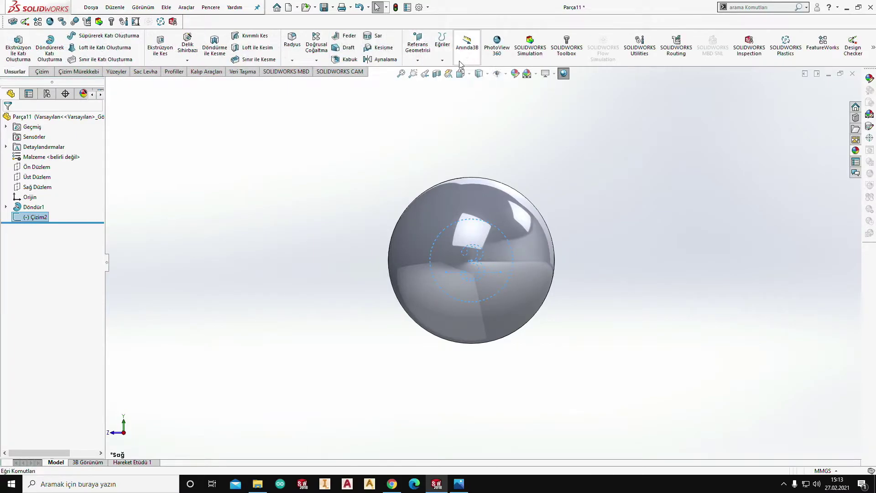
pyautogui.click(442, 61)
pyautogui.click(463, 71)
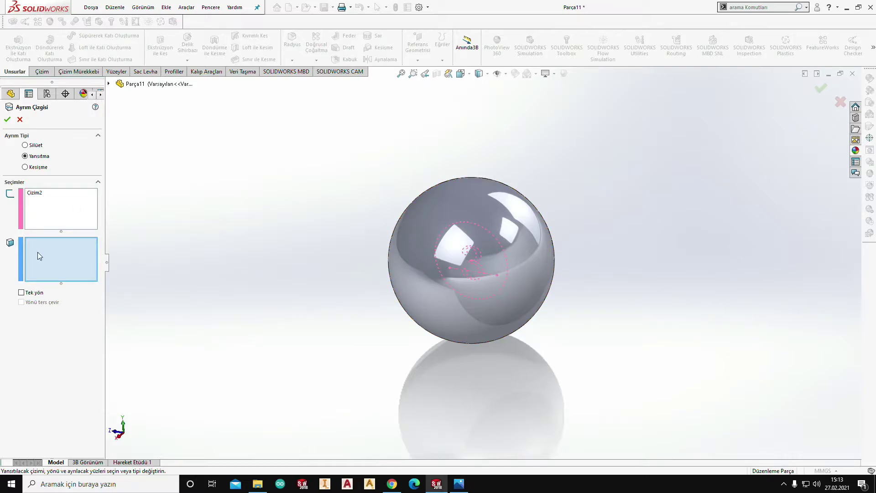
# - Project onto the sphere face in one reversed direction and accept Ayrım Çizgisi1
pyautogui.click(458, 273)
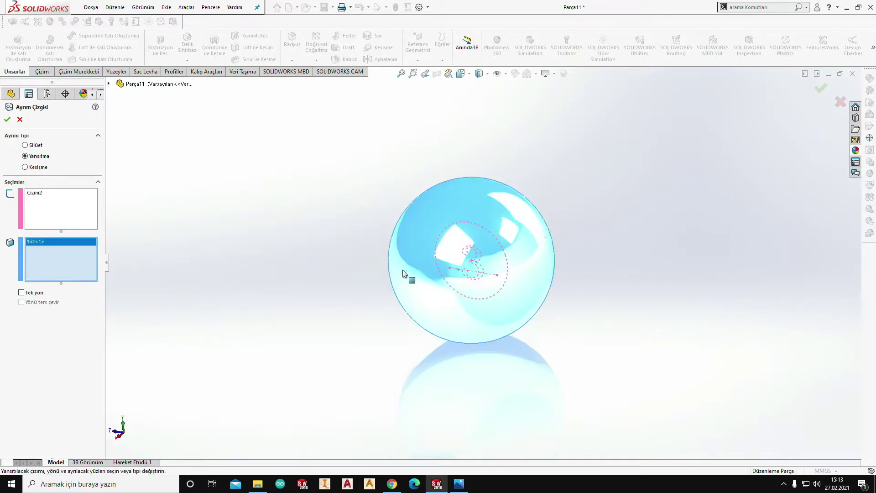
pyautogui.click(28, 292)
pyautogui.moveTo(543, 274)
pyautogui.mouseDown(button='middle')
pyautogui.moveTo(447, 281)
pyautogui.moveTo(615, 150)
pyautogui.mouseUp(button='middle')
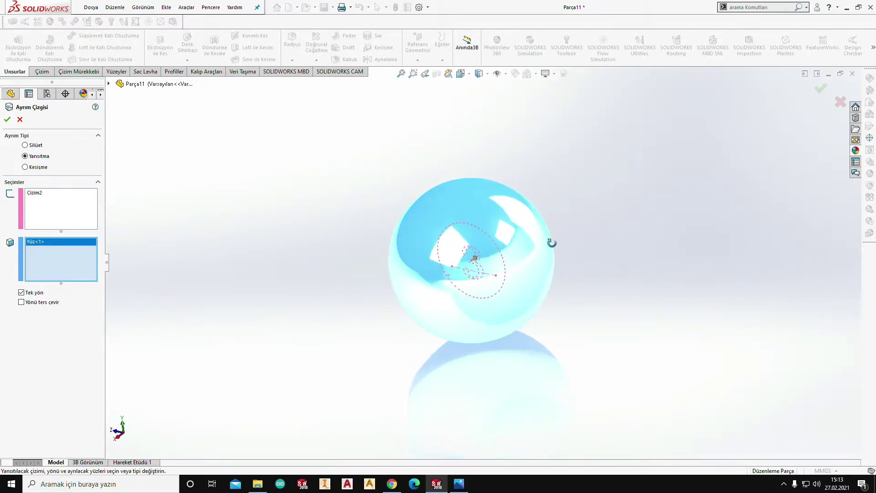
pyautogui.moveTo(614, 151); pyautogui.dragTo(561, 232, button='middle')
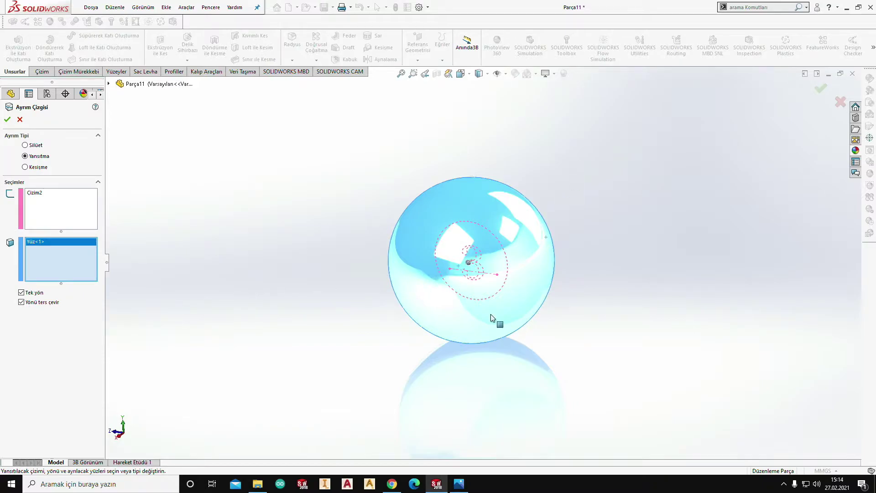
pyautogui.scroll(-2, 491, 313)
pyautogui.scroll(3, 358, 161)
pyautogui.scroll(1, 202, 170)
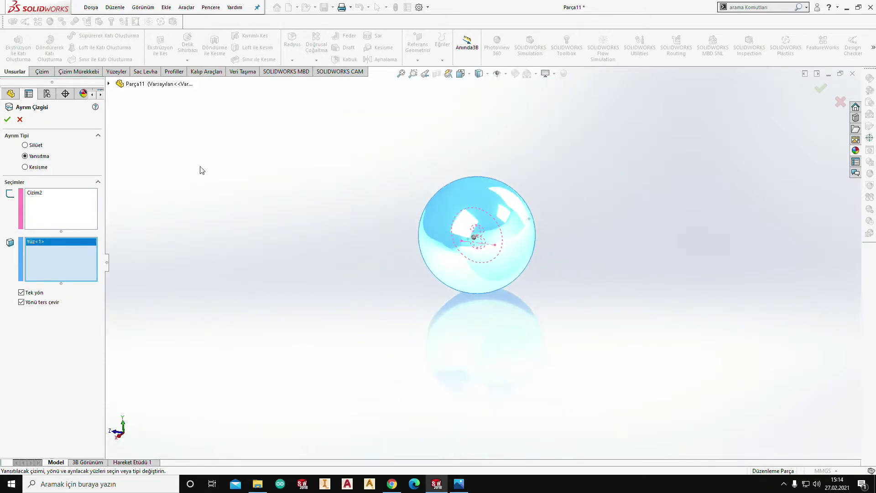
pyautogui.click(7, 119)
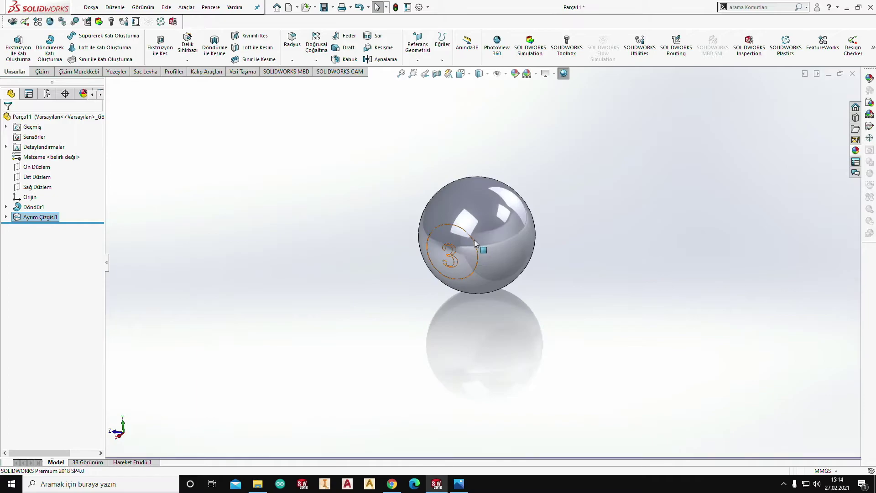
pyautogui.scroll(-2, 455, 253)
pyautogui.scroll(-3, 333, 275)
pyautogui.scroll(3, 242, 275)
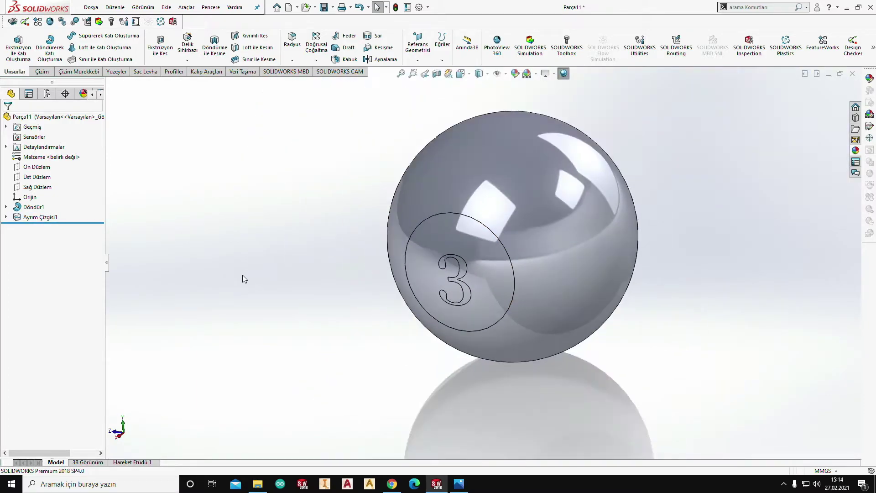
pyautogui.scroll(3, 243, 275)
pyautogui.moveTo(294, 262)
pyautogui.mouseDown(button='middle')
pyautogui.moveTo(313, 213)
pyautogui.moveTo(283, 260)
pyautogui.moveTo(288, 277)
pyautogui.mouseUp(button='middle')
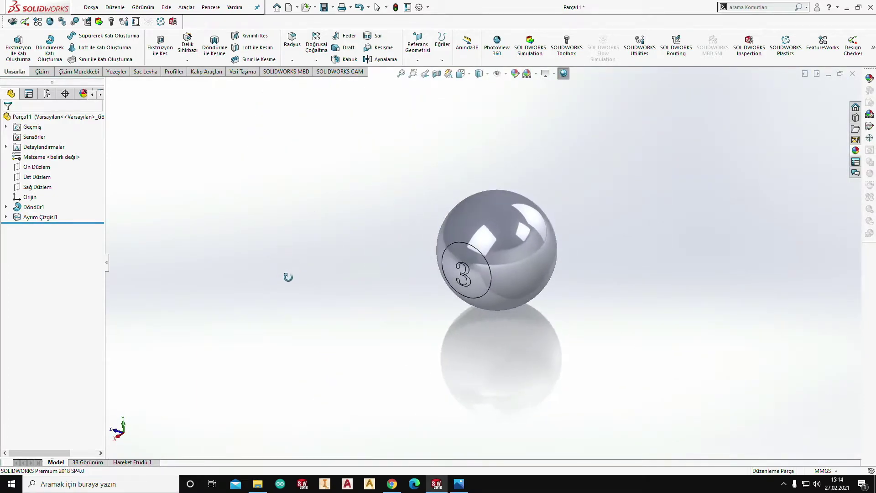
pyautogui.scroll(-3, 489, 254)
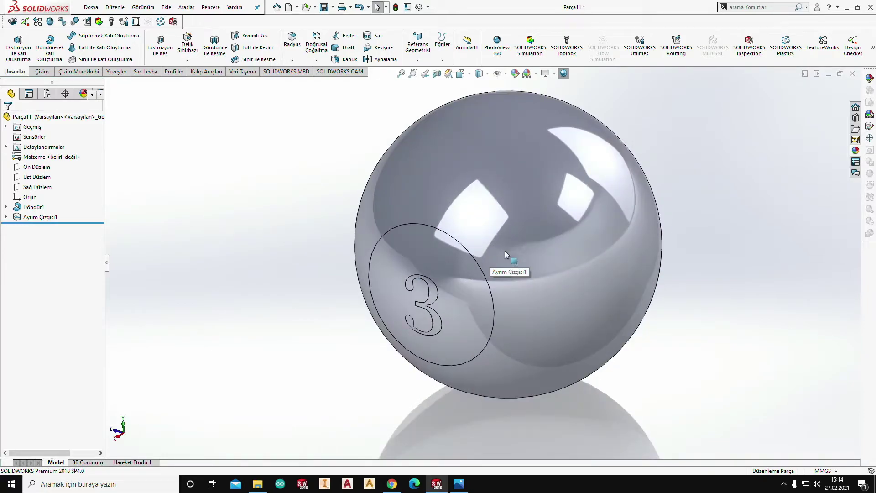
pyautogui.scroll(3, 495, 265)
pyautogui.scroll(1, 496, 261)
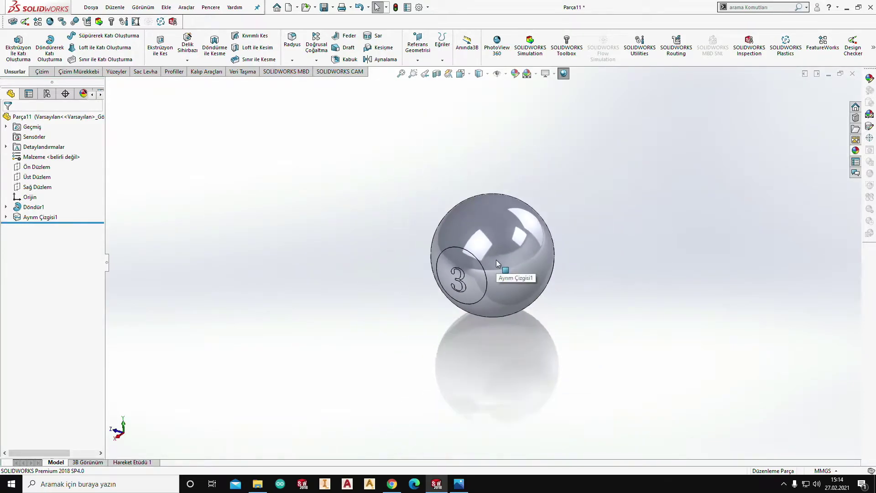
pyautogui.click(496, 261)
pyautogui.scroll(-3, 496, 261)
pyautogui.scroll(-2, 495, 262)
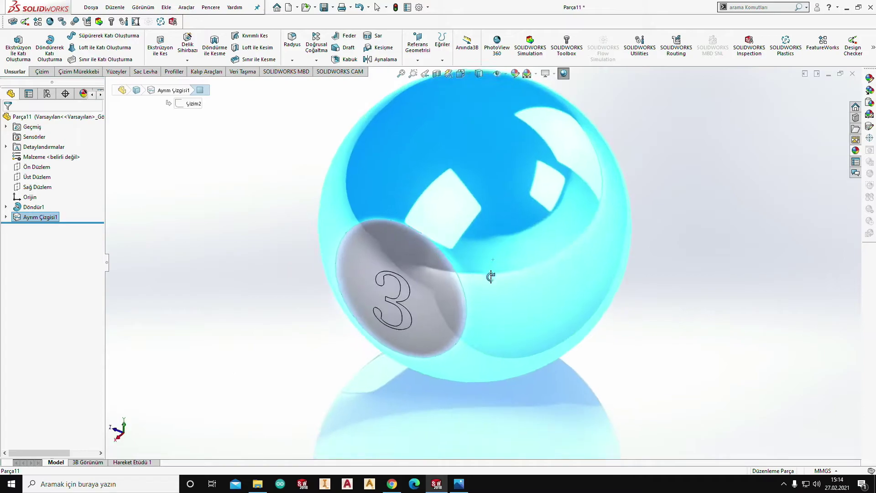
pyautogui.scroll(3, 489, 276)
pyautogui.scroll(-4, 491, 269)
pyautogui.scroll(3, 490, 268)
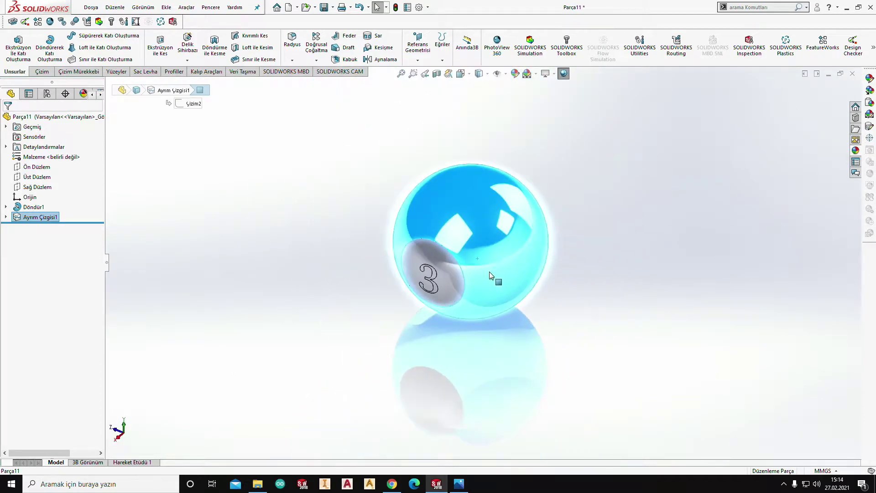
pyautogui.scroll(-2, 489, 272)
pyautogui.scroll(3, 482, 275)
pyautogui.scroll(2, 475, 278)
pyautogui.scroll(-2, 399, 206)
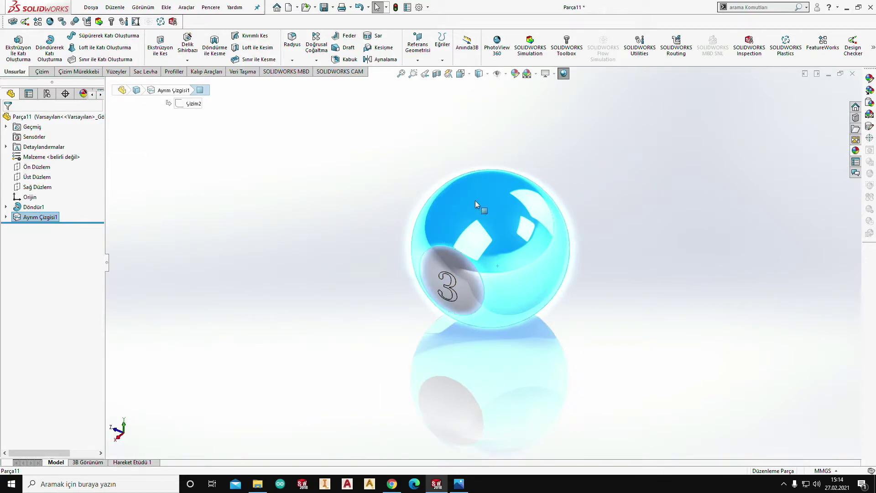
pyautogui.scroll(-3, 483, 306)
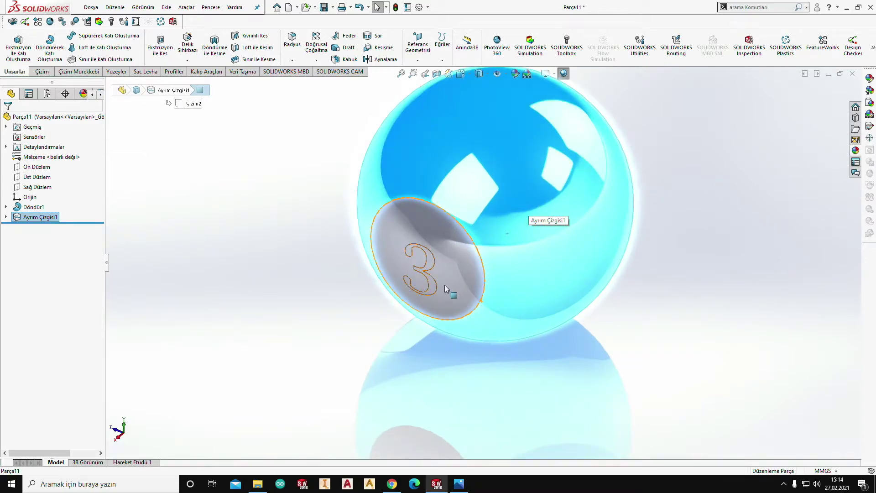
pyautogui.scroll(-2, 447, 279)
pyautogui.scroll(2, 455, 251)
pyautogui.scroll(-1, 456, 244)
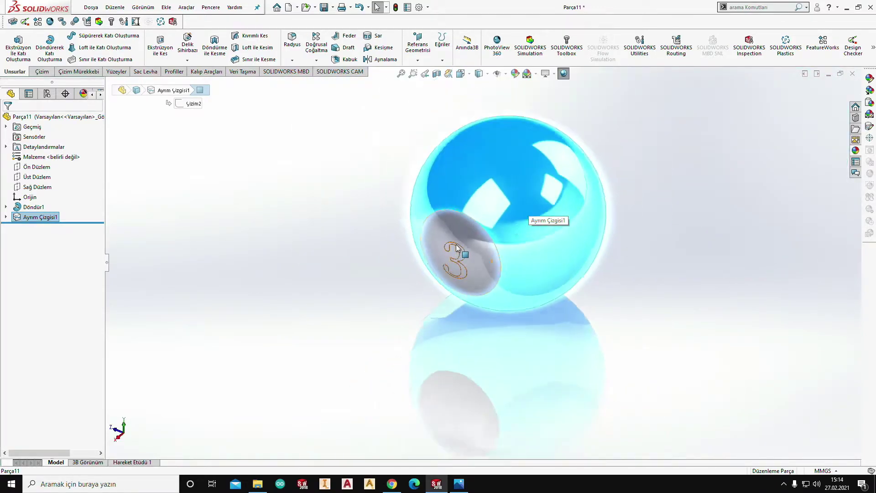
pyautogui.scroll(-1, 455, 244)
pyautogui.scroll(-1, 479, 233)
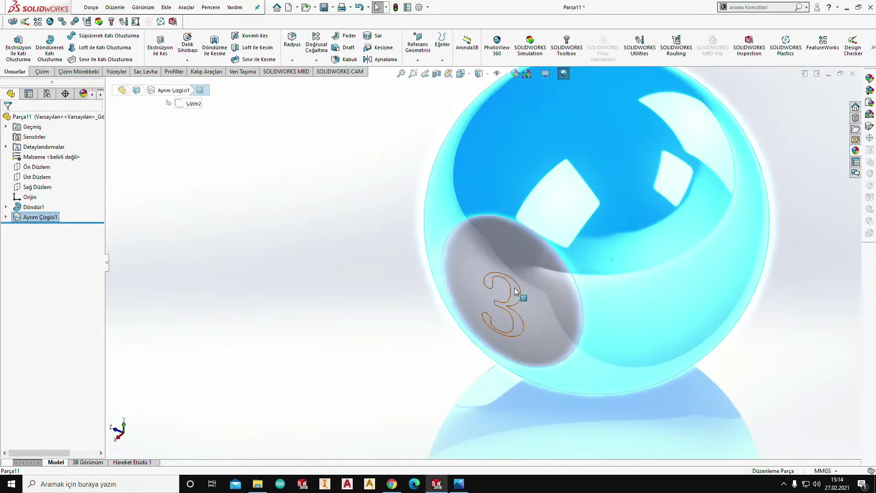
pyautogui.scroll(2, 520, 286)
pyautogui.scroll(-1, 534, 280)
# - Apply red high gloss plastic to the ball's split face
pyautogui.scroll(-2, 530, 286)
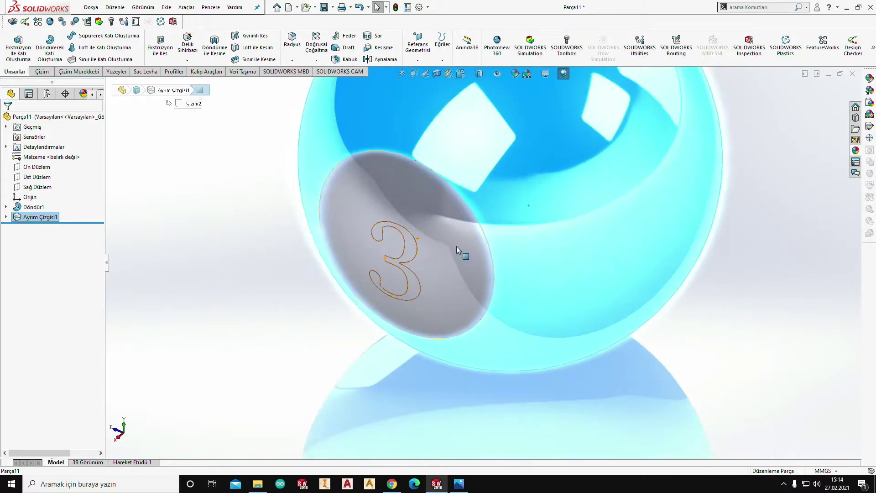
pyautogui.click(501, 150)
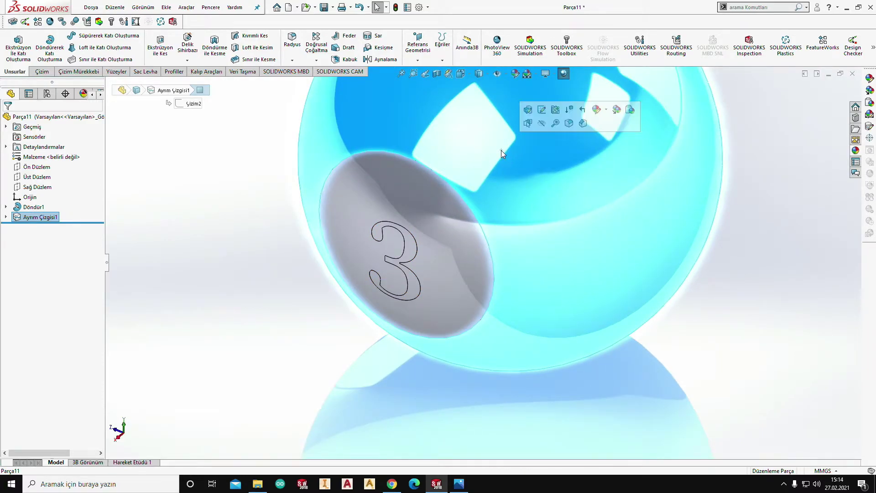
pyautogui.click(606, 112)
pyautogui.click(610, 136)
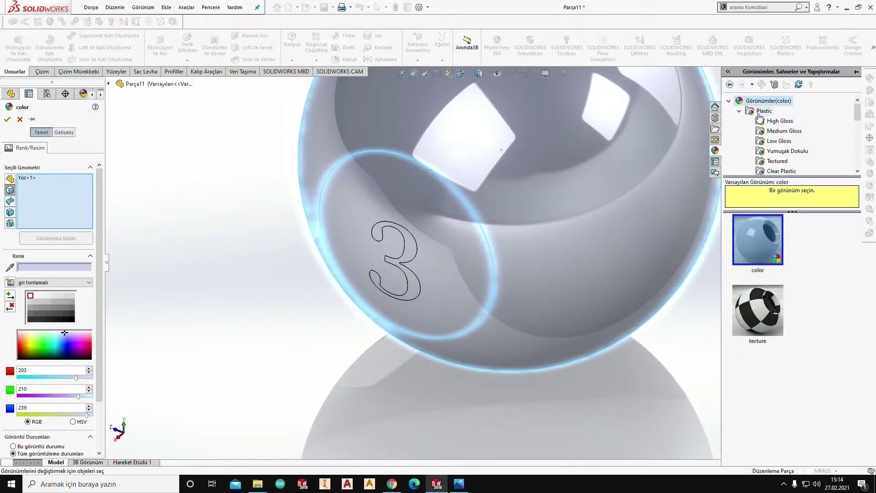
pyautogui.click(743, 112)
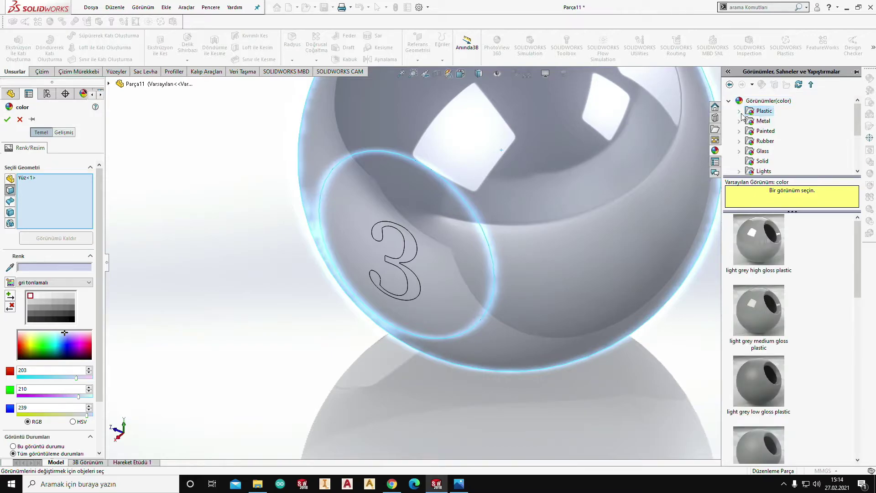
pyautogui.click(739, 111)
pyautogui.click(780, 111)
pyautogui.scroll(-5, 765, 347)
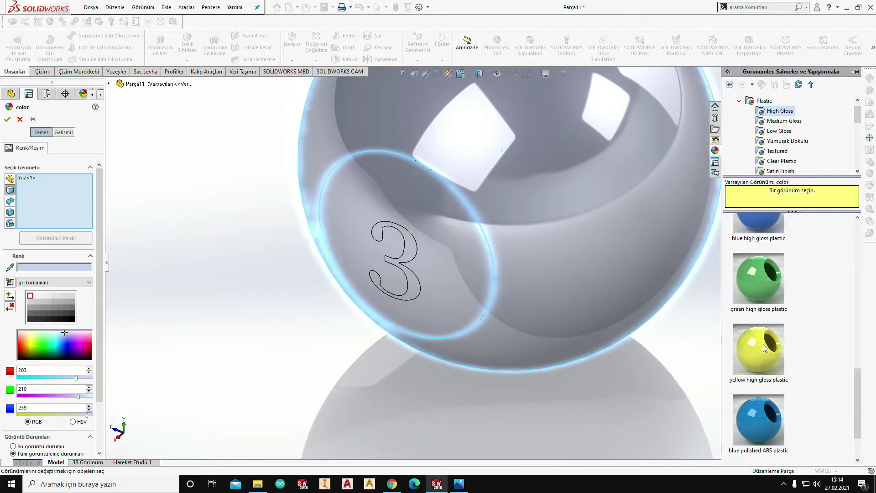
pyautogui.scroll(3, 765, 348)
pyautogui.click(751, 335)
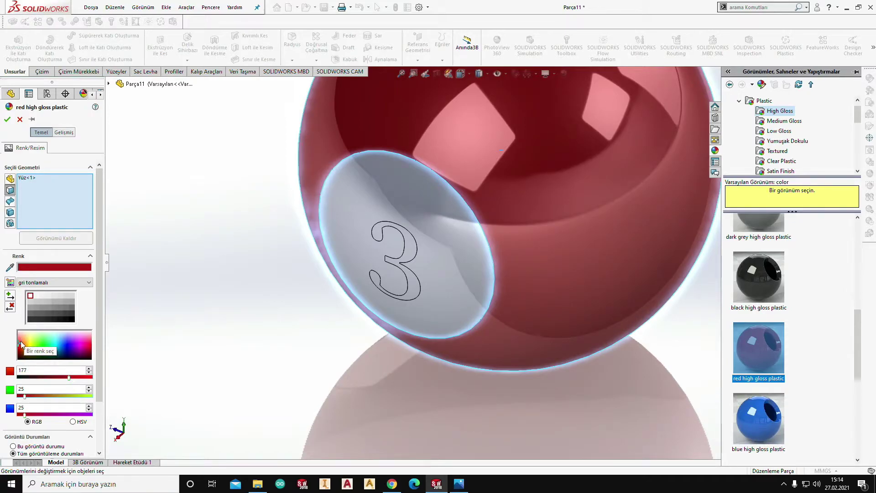
# - Adjust the red appearance colour to RGB 255/35/7
pyautogui.click(20, 343)
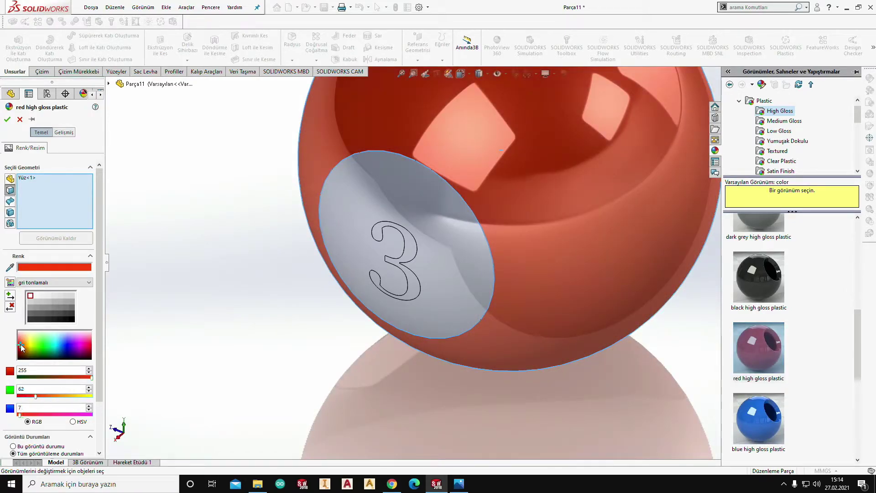
pyautogui.click(19, 344)
pyautogui.scroll(5, 410, 218)
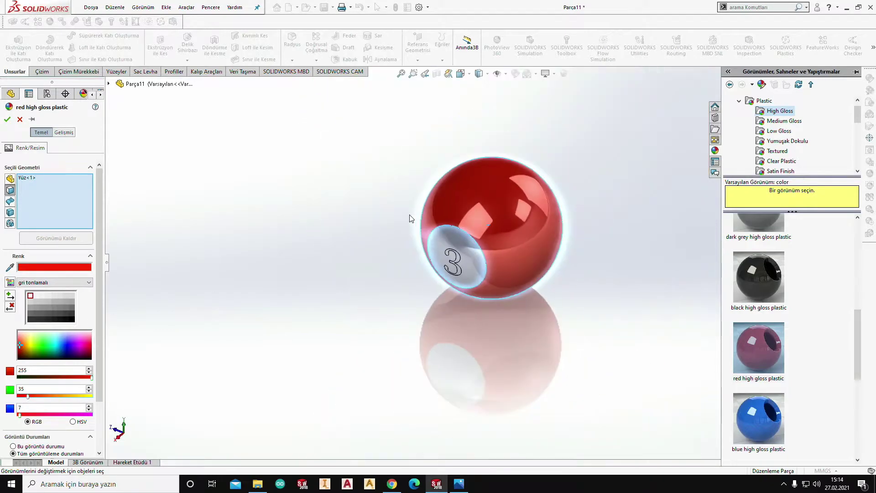
pyautogui.scroll(-3, 488, 199)
# - Open 1-1.jpg, zoom on the red 3 ball, and minimise the Photos window
pyautogui.click(458, 483)
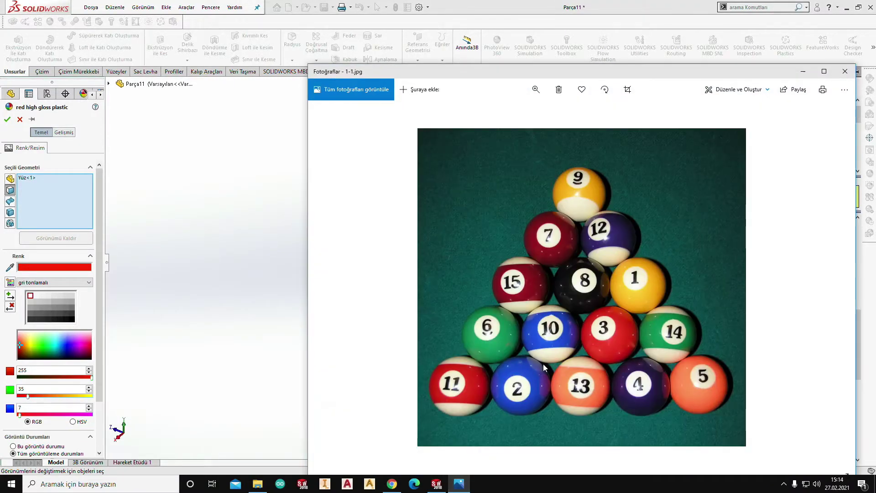
pyautogui.doubleClick(542, 368)
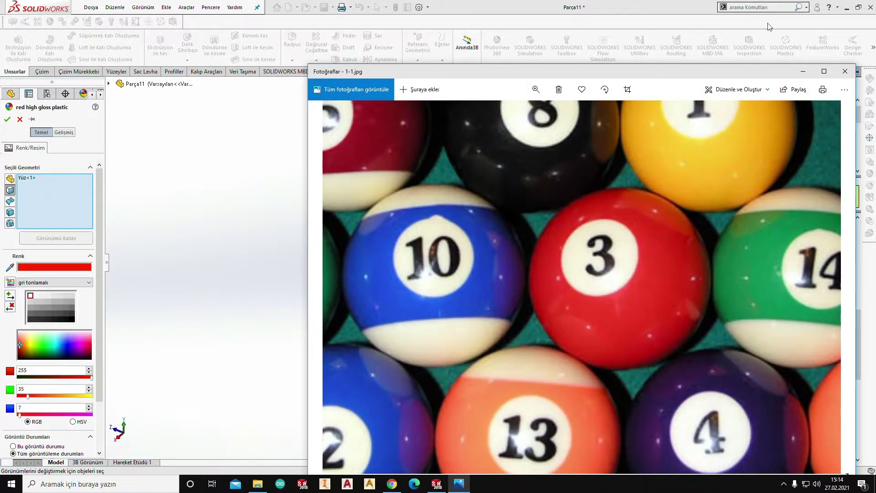
pyautogui.click(802, 71)
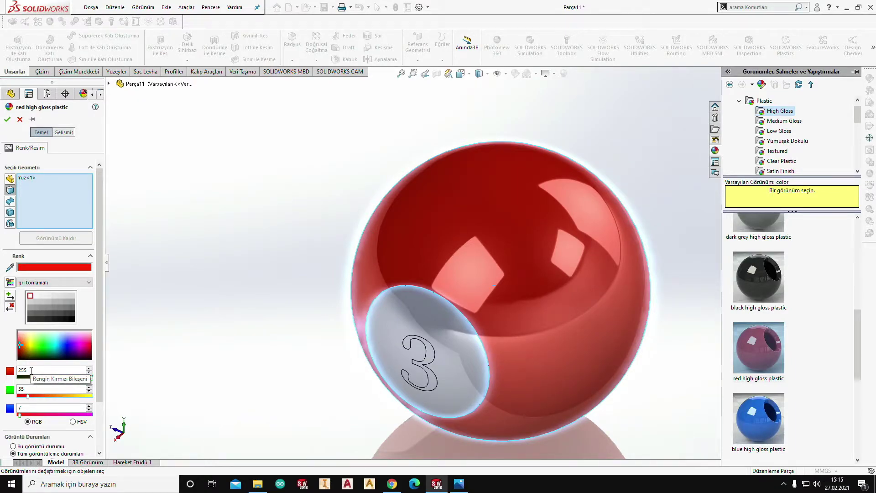
# - Keep the red appearance on the ball
pyautogui.doubleClick(31, 370)
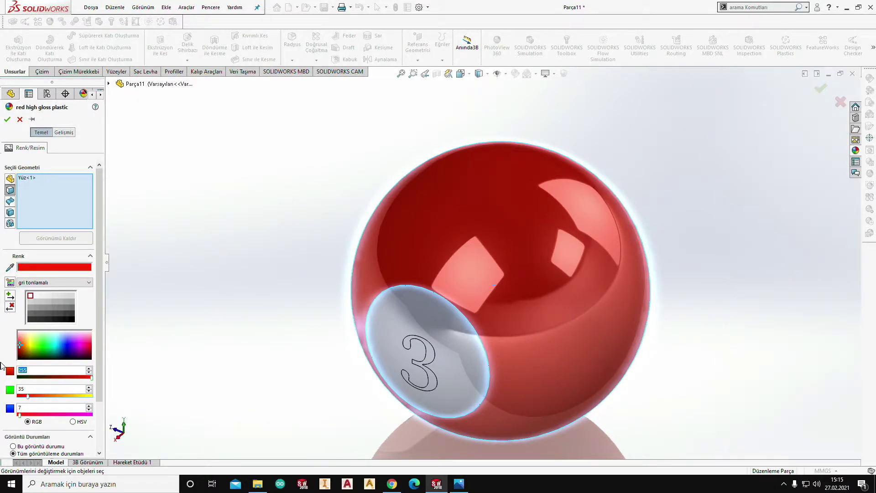
pyautogui.press('Tab')
pyautogui.click(8, 119)
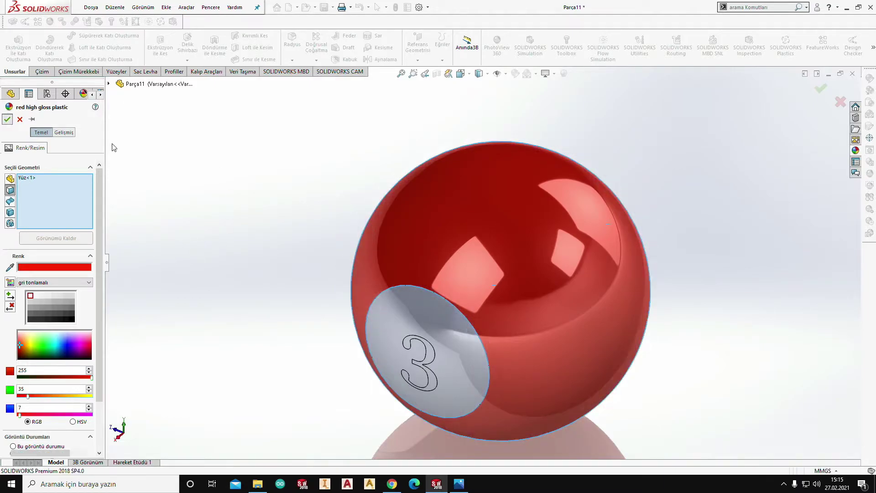
# - Give the circular number face a white high gloss plastic appearance
pyautogui.click(445, 340)
pyautogui.click(550, 299)
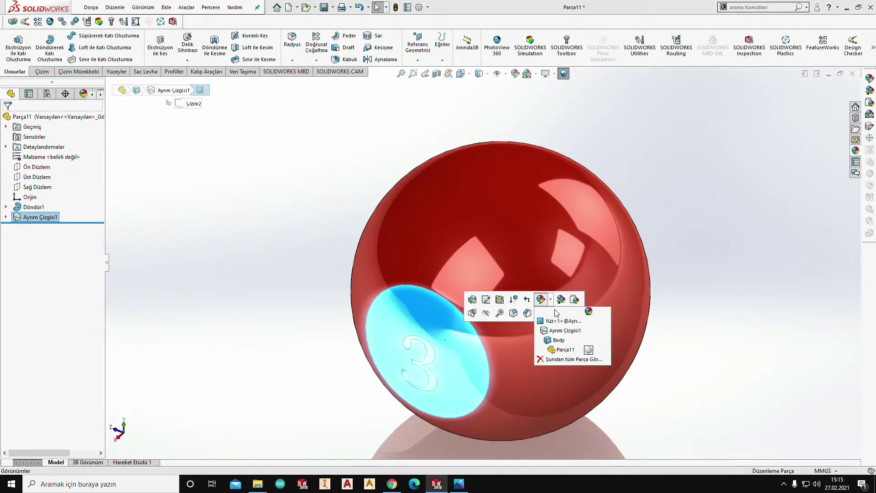
pyautogui.click(562, 328)
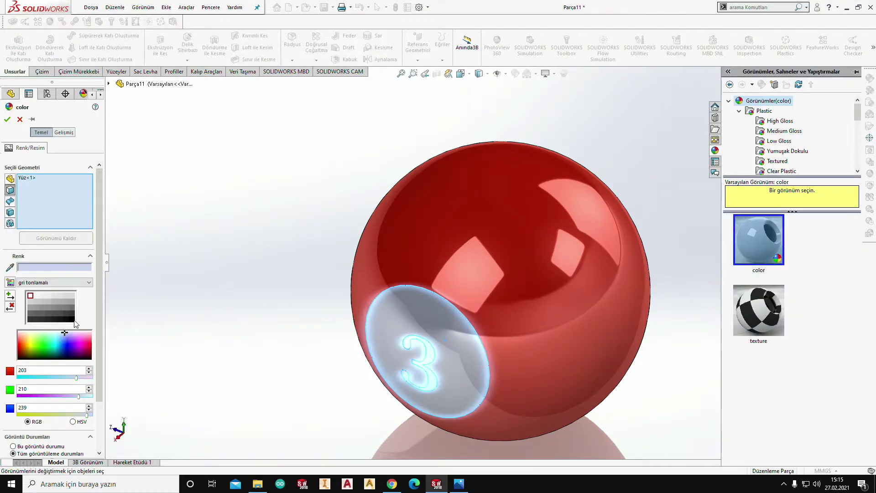
pyautogui.click(780, 120)
pyautogui.moveTo(758, 240)
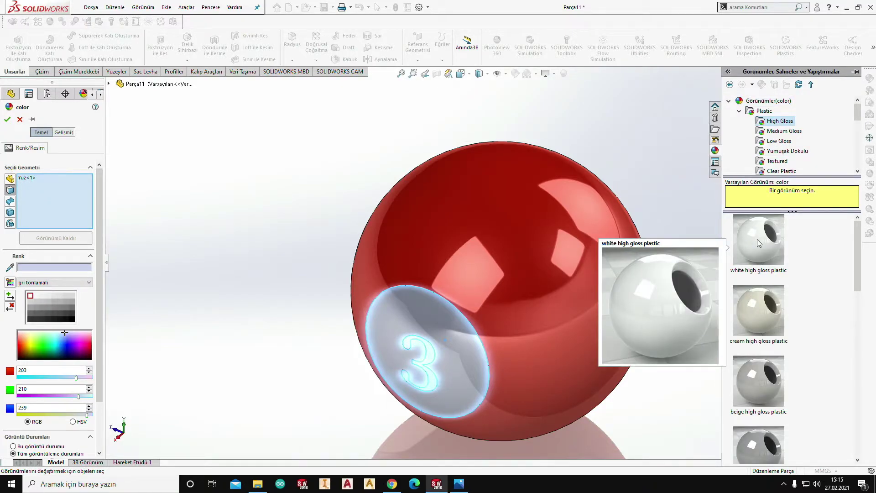
pyautogui.click(757, 239)
pyautogui.scroll(5, 355, 228)
pyautogui.moveTo(355, 228); pyautogui.dragTo(332, 190, button='middle')
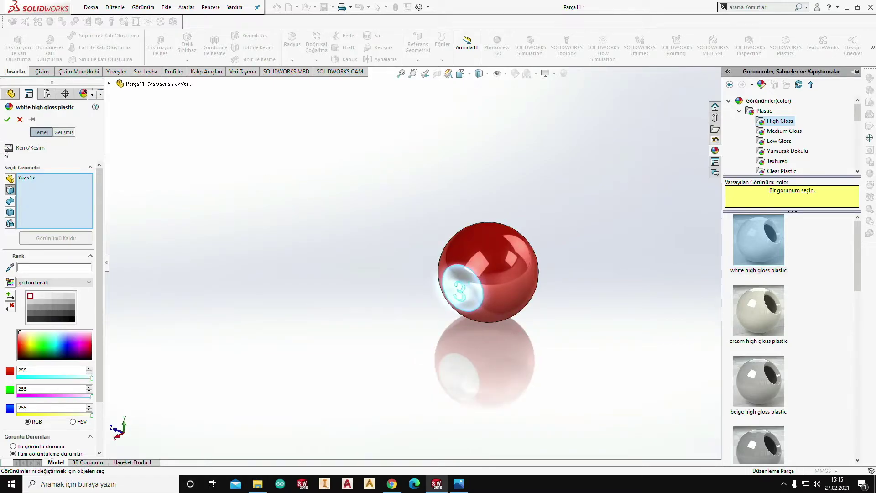
pyautogui.click(6, 119)
pyautogui.scroll(-3, 418, 265)
pyautogui.scroll(-4, 395, 259)
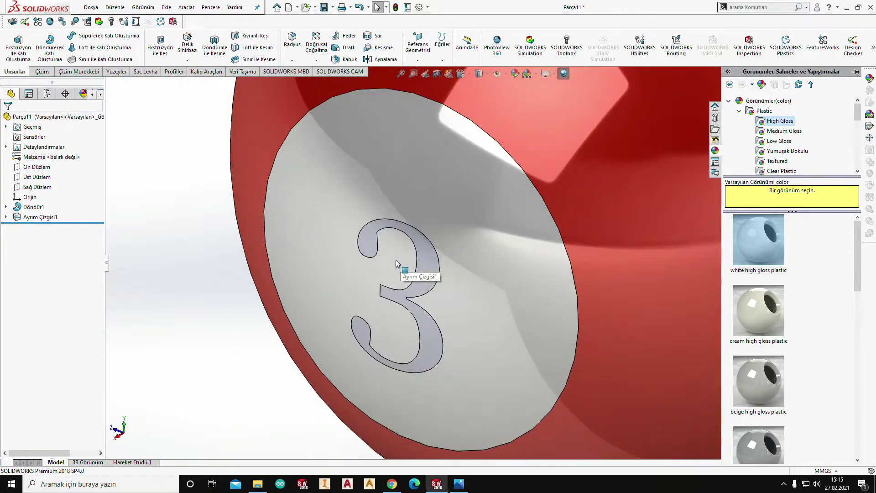
# - Apply black high gloss plastic to the digit 3 face
pyautogui.click(430, 259)
pyautogui.click(530, 213)
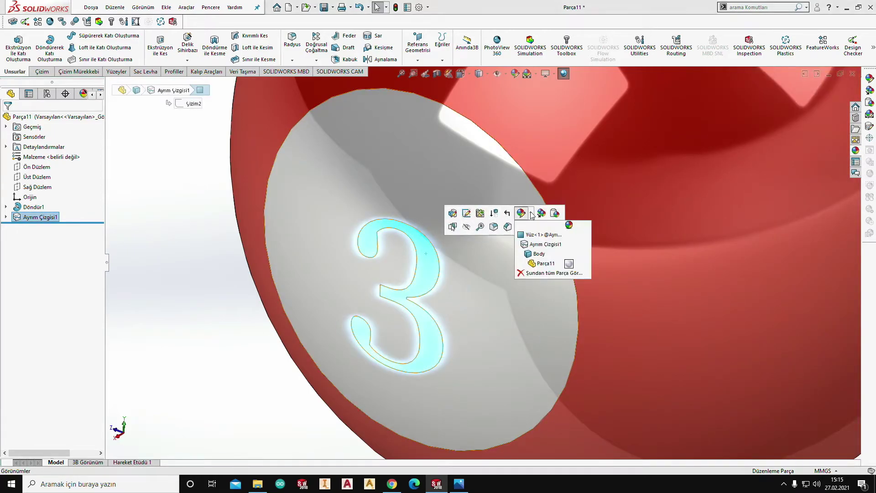
pyautogui.click(537, 236)
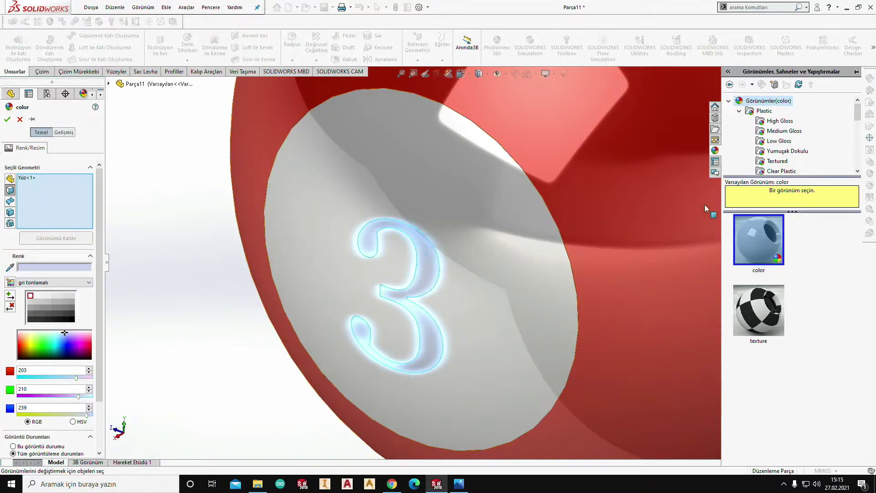
pyautogui.click(771, 123)
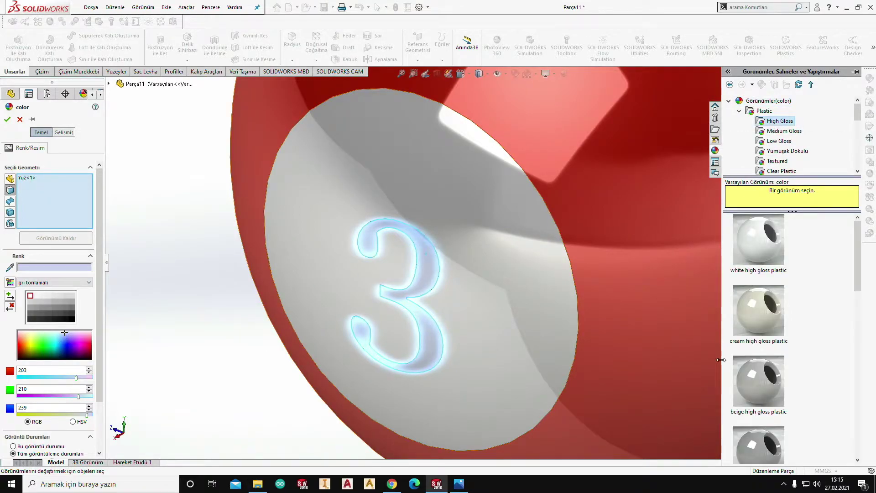
pyautogui.scroll(-5, 758, 385)
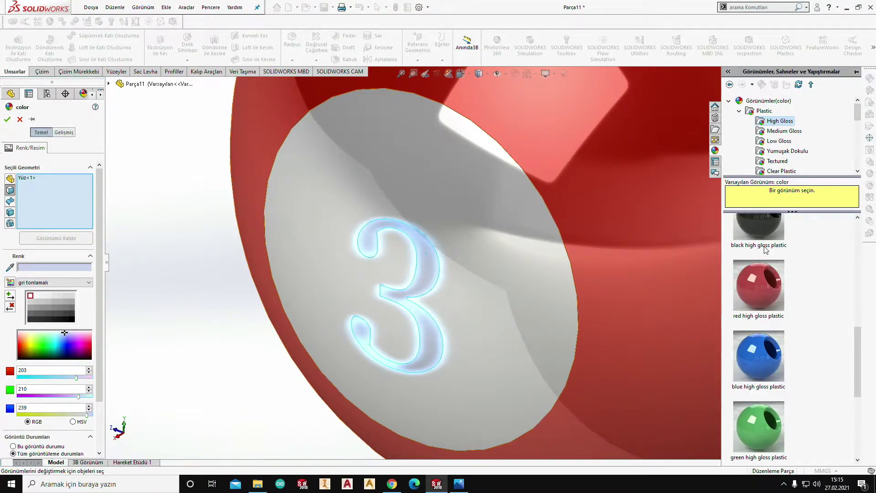
pyautogui.click(765, 250)
pyautogui.press('f')
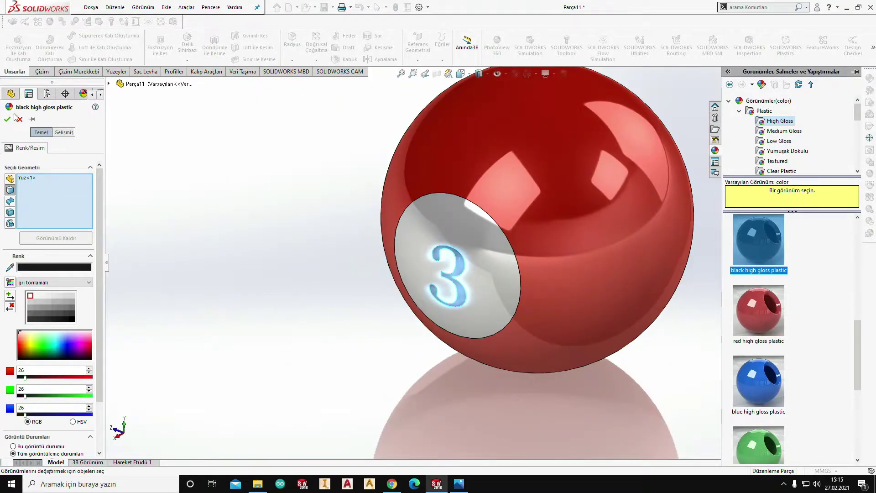
pyautogui.click(6, 119)
# - Orbit and zoom around the finished red 3 ball to inspect it
pyautogui.scroll(5, 474, 215)
pyautogui.moveTo(479, 211)
pyautogui.mouseDown(button='middle')
pyautogui.moveTo(526, 144)
pyautogui.moveTo(498, 172)
pyautogui.mouseUp(button='middle')
pyautogui.scroll(-4, 502, 201)
pyautogui.moveTo(489, 289)
pyautogui.mouseDown(button='middle')
pyautogui.moveTo(464, 318)
pyautogui.moveTo(475, 297)
pyautogui.mouseUp(button='middle')
pyautogui.scroll(4, 474, 296)
pyautogui.scroll(-2, 477, 293)
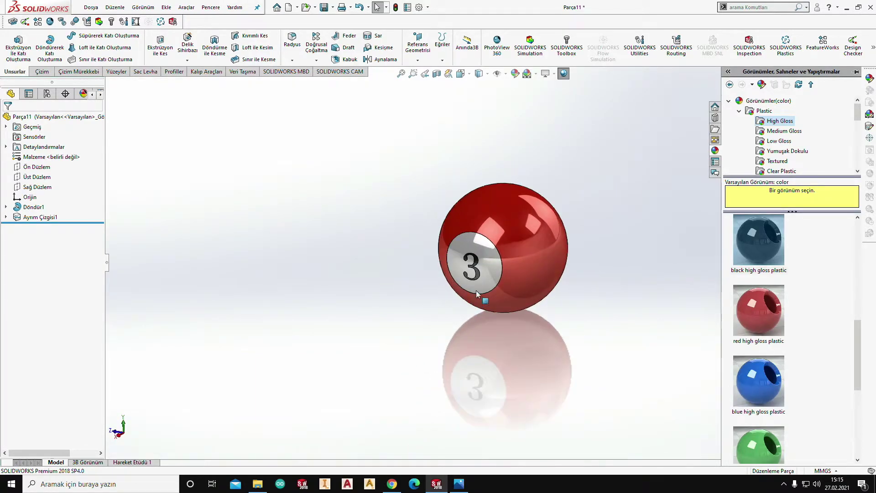
pyautogui.scroll(-3, 477, 293)
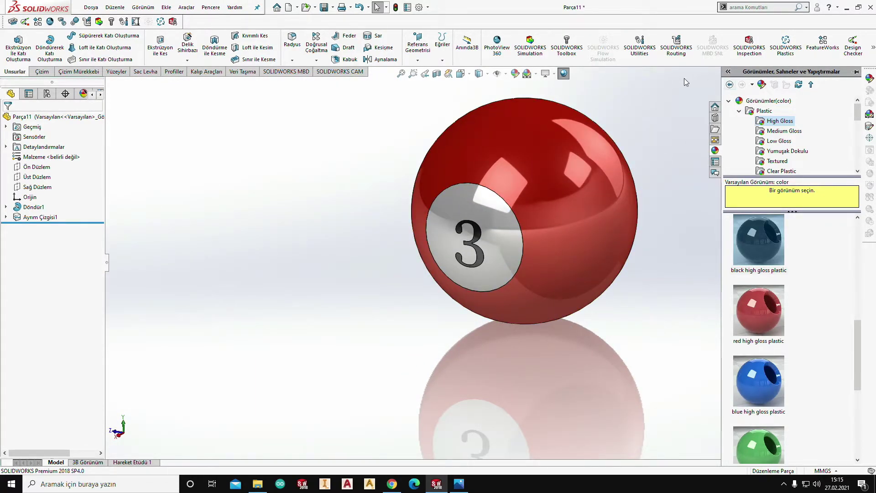
pyautogui.scroll(5, 423, 196)
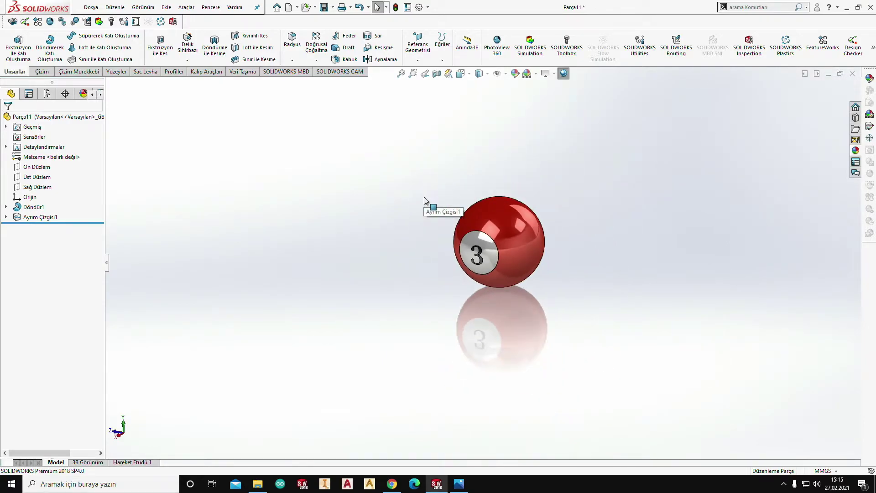
# - Save the part as 'Bilardo Topu 3 No'lu' in Desktop > KANAL ÇALIŞMALARIM > Temel Seviye Katı Modelleme Teknikleri
pyautogui.click(323, 7)
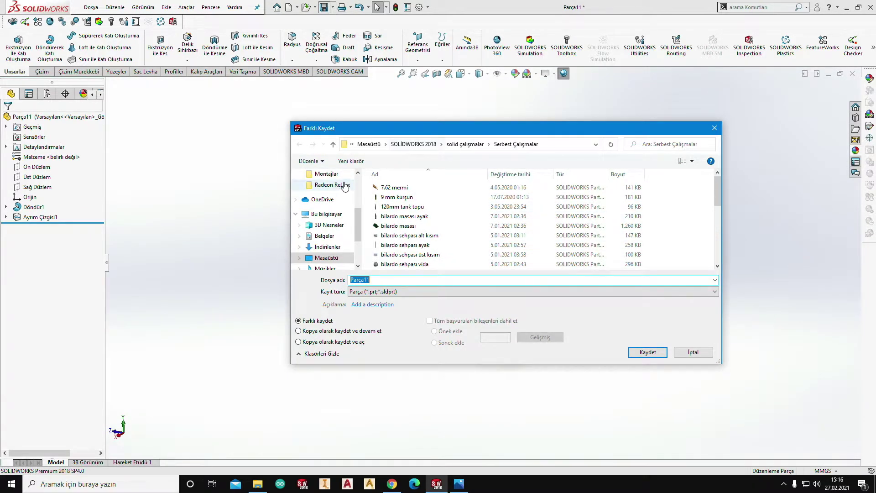
pyautogui.click(374, 145)
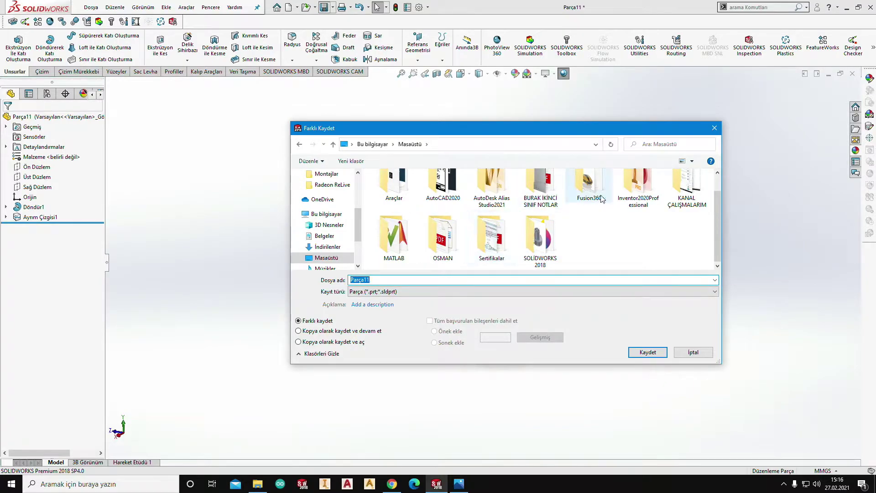
pyautogui.doubleClick(685, 191)
pyautogui.doubleClick(443, 198)
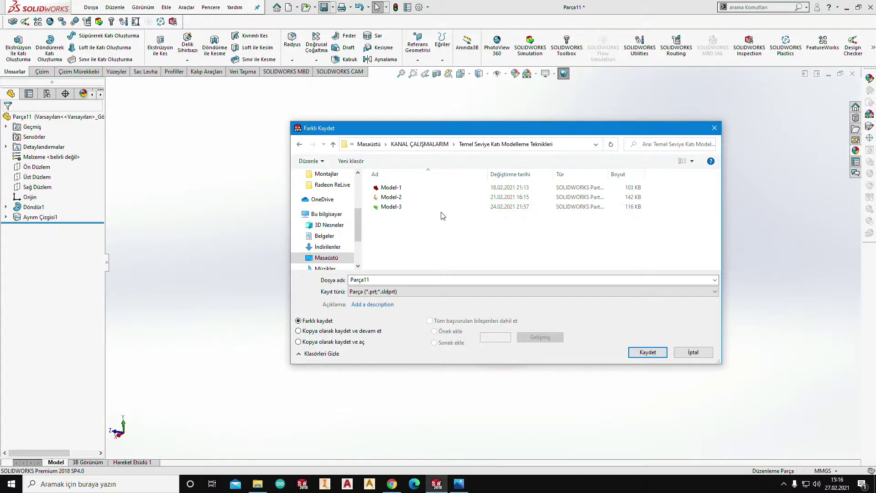
pyautogui.moveTo(371, 279); pyautogui.dragTo(222, 277)
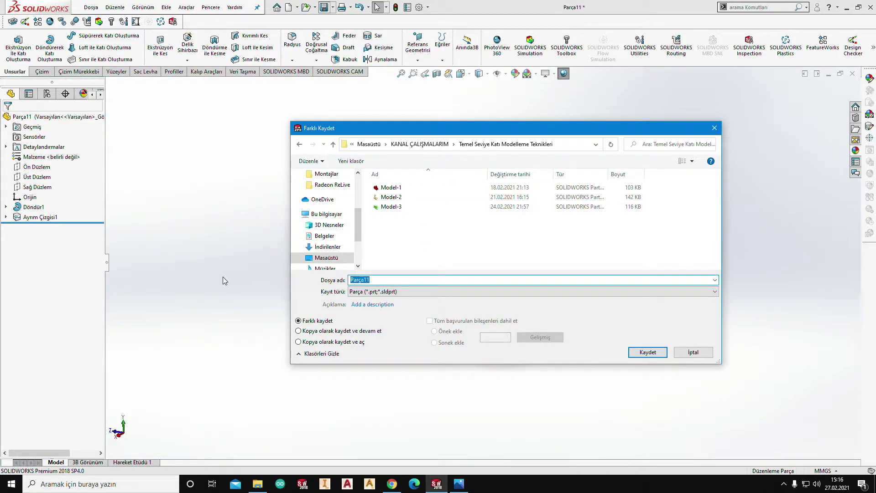
pyautogui.write("Bilardo Topu 3 No'lu")
pyautogui.press('Return')
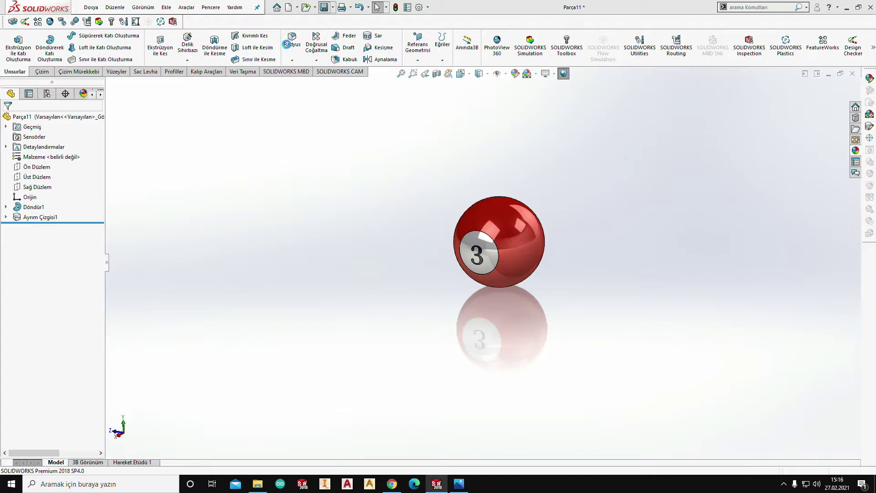
# - Check the root configuration in ConfigurationManager, then close the Bilardo Topu 3 No'lu part
pyautogui.scroll(-2, 486, 261)
pyautogui.scroll(-2, 454, 267)
pyautogui.scroll(5, 454, 267)
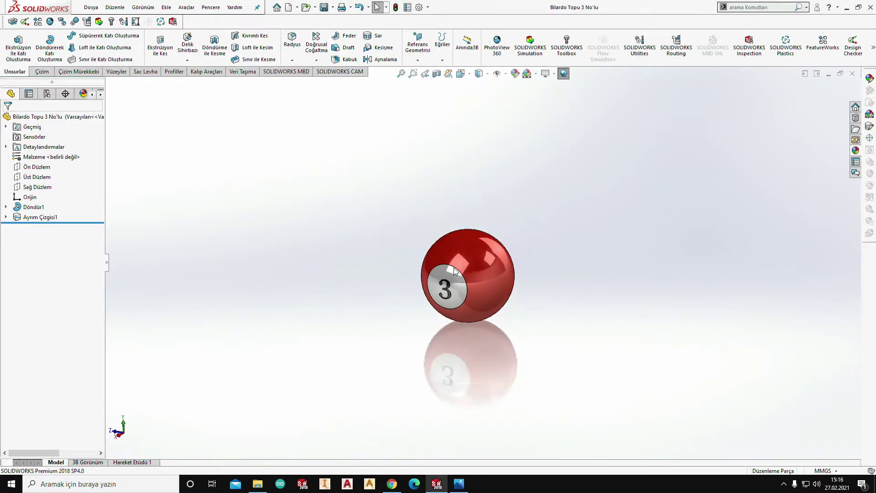
pyautogui.scroll(-2, 454, 268)
pyautogui.click(46, 94)
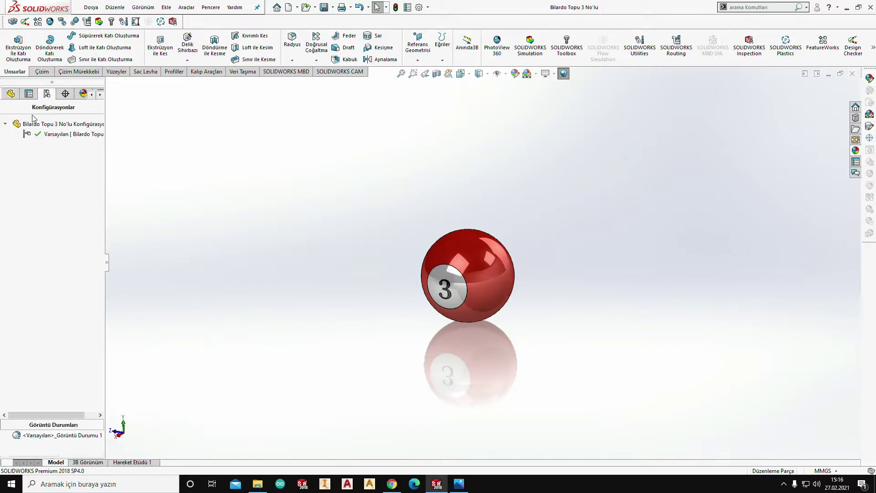
pyautogui.rightClick(40, 124)
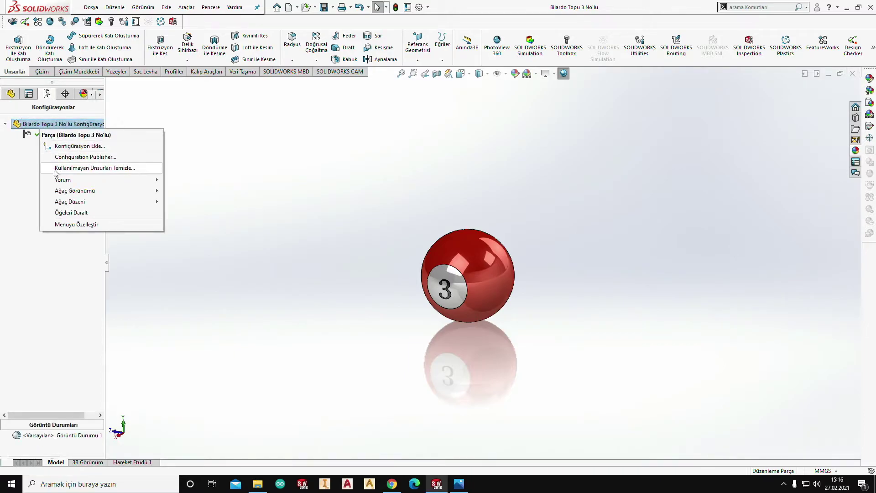
pyautogui.click(4, 187)
pyautogui.click(674, 125)
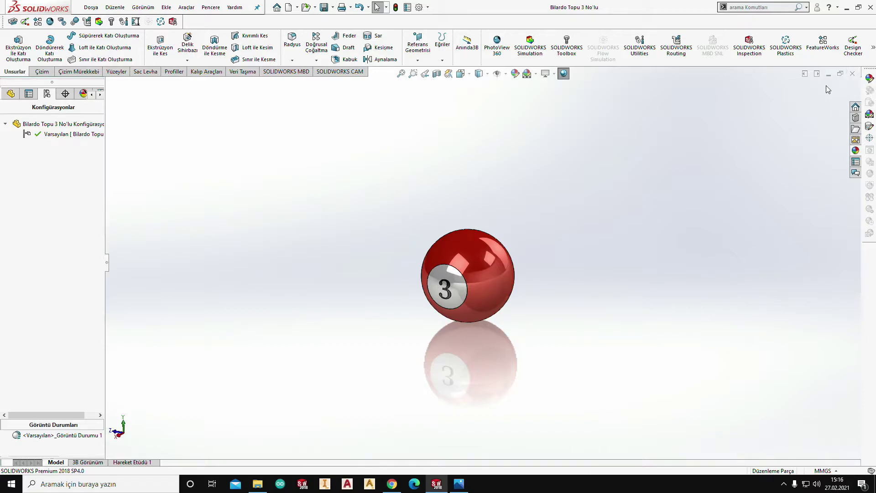
pyautogui.click(851, 73)
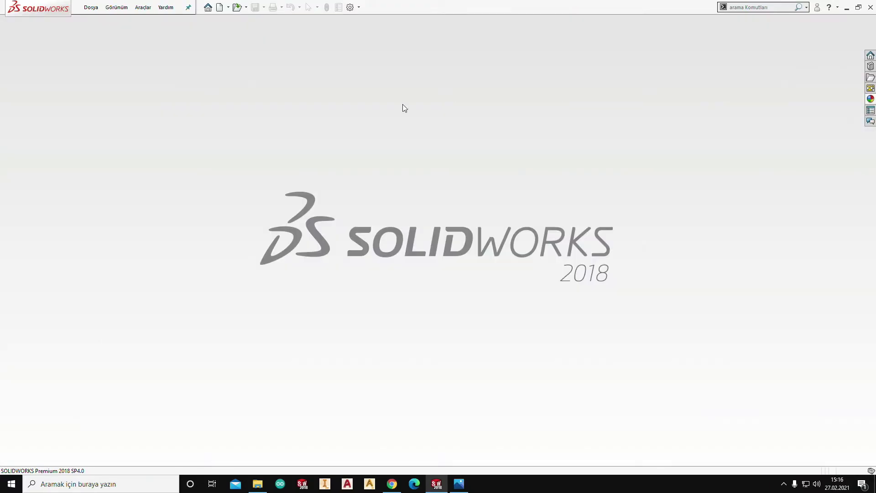
# - Create a new blank part and zoom the billiard-balls reference photo onto the 10 ball
pyautogui.click(219, 7)
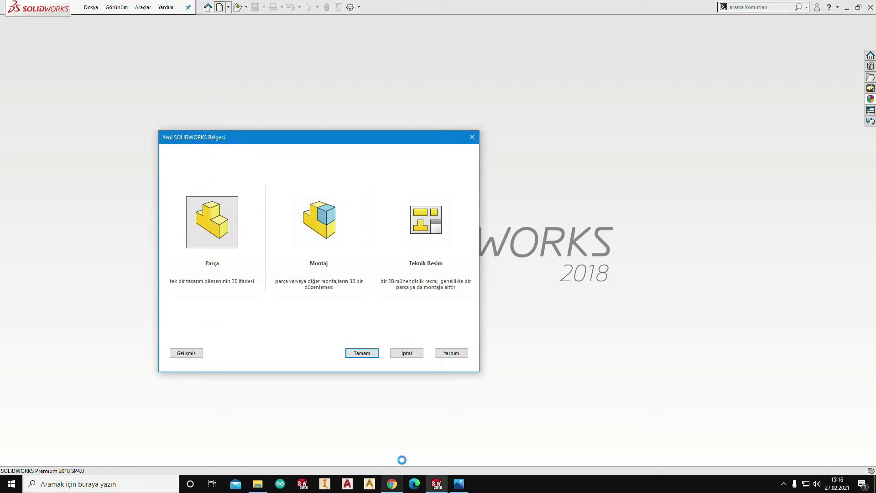
pyautogui.click(370, 355)
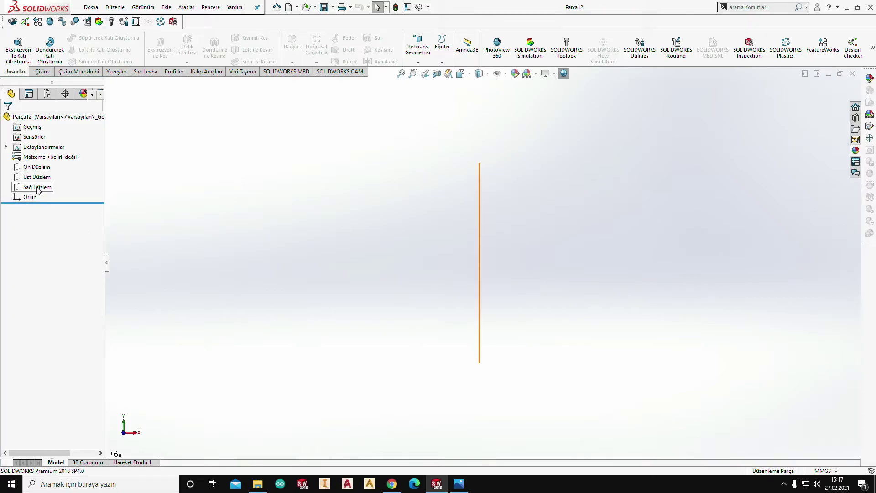
pyautogui.click(470, 487)
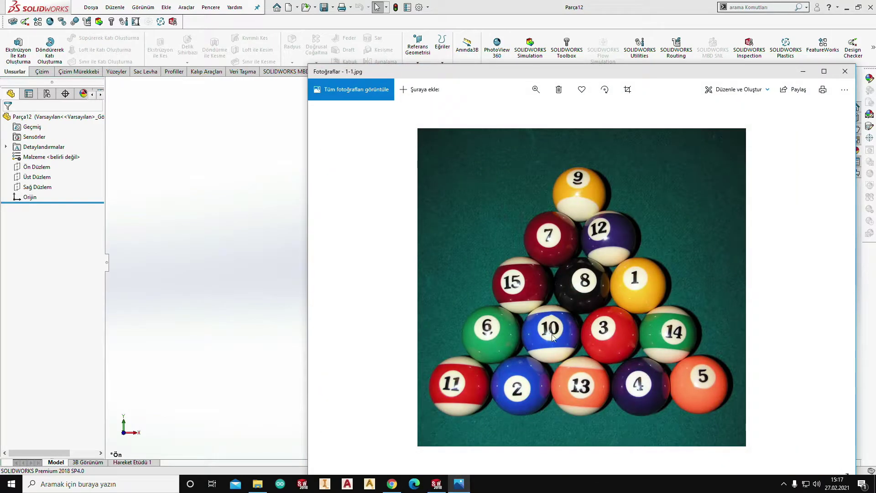
pyautogui.scroll(2, 552, 333)
pyautogui.scroll(2, 551, 335)
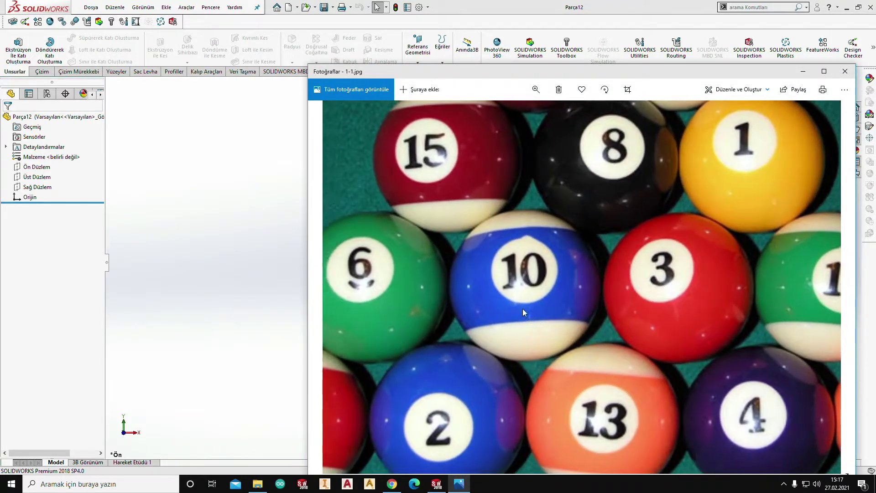
pyautogui.moveTo(523, 311); pyautogui.dragTo(536, 336)
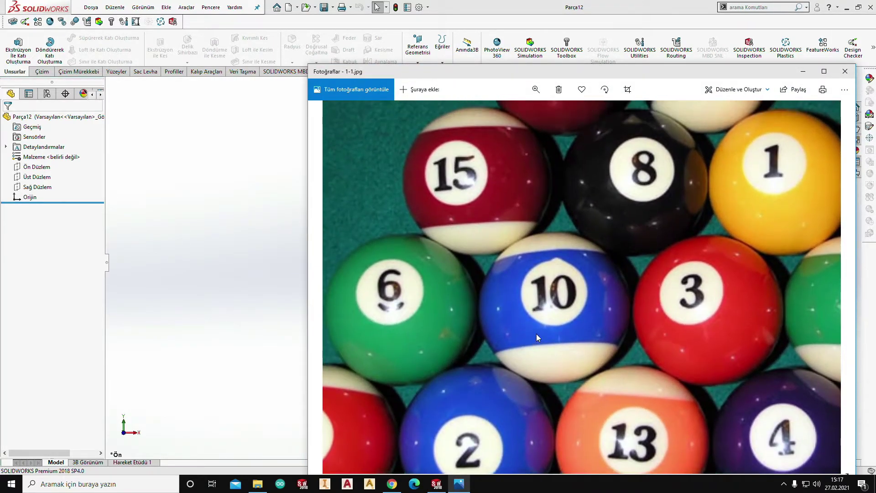
pyautogui.click(171, 145)
# - On the top plane, sketch a 50 mm diameter circle centred on the origin
pyautogui.click(42, 72)
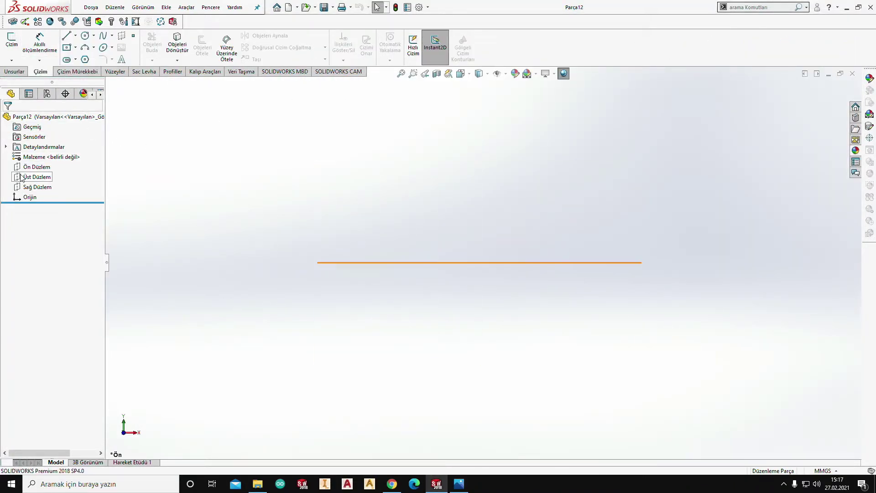
pyautogui.click(36, 177)
pyautogui.click(29, 162)
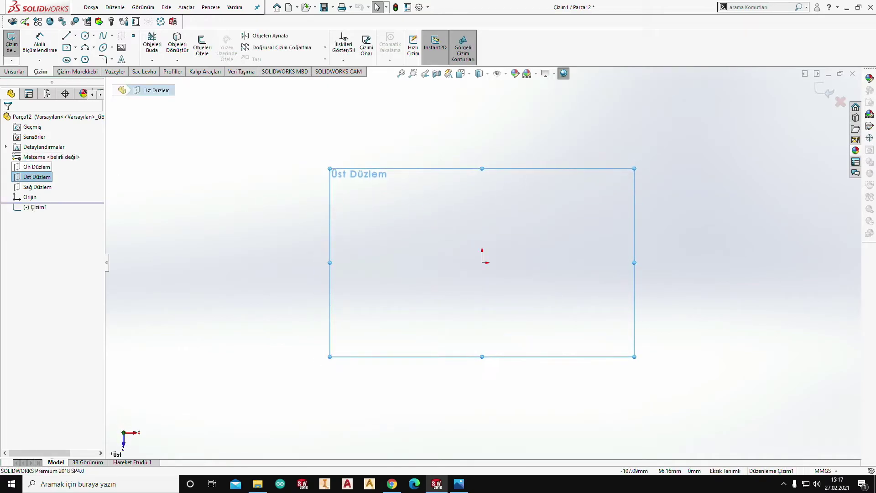
pyautogui.click(83, 38)
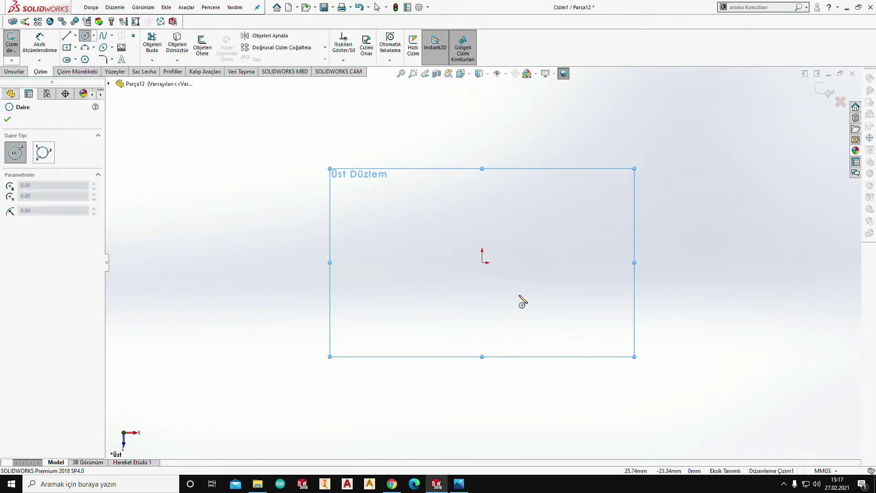
pyautogui.click(482, 262)
pyautogui.click(491, 155)
pyautogui.press('Escape')
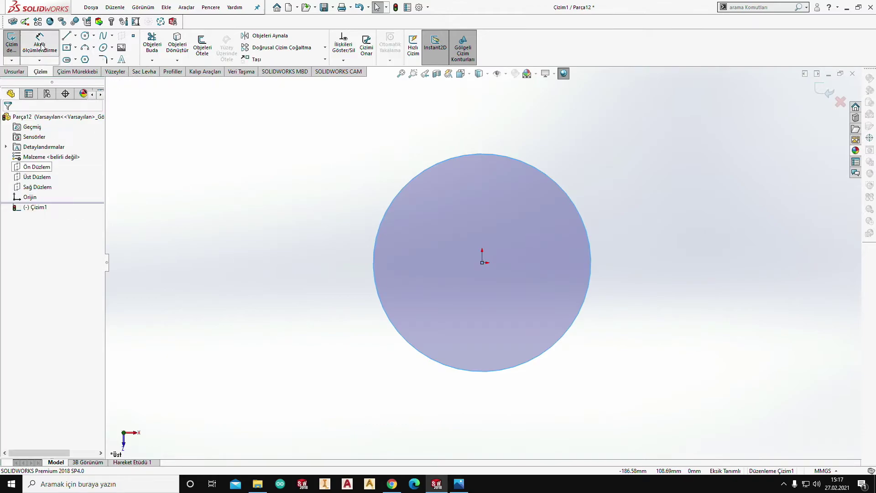
pyautogui.click(560, 187)
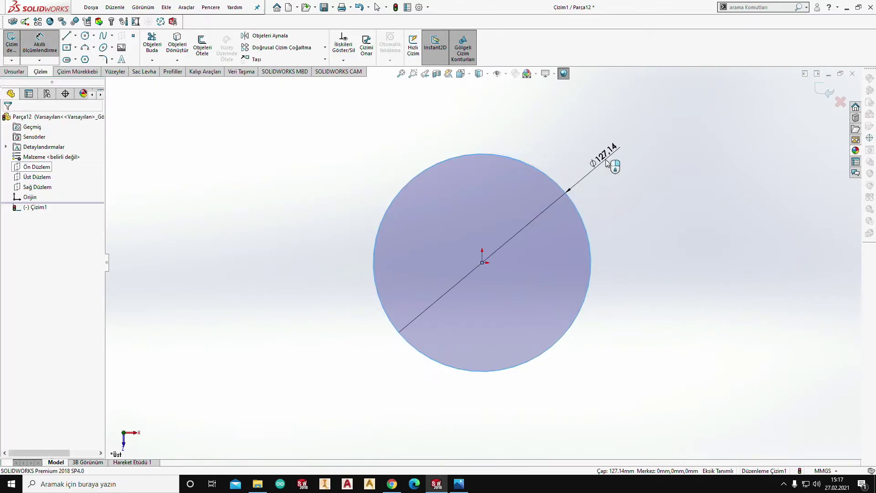
pyautogui.click(608, 163)
pyautogui.write('50')
pyautogui.press('Return')
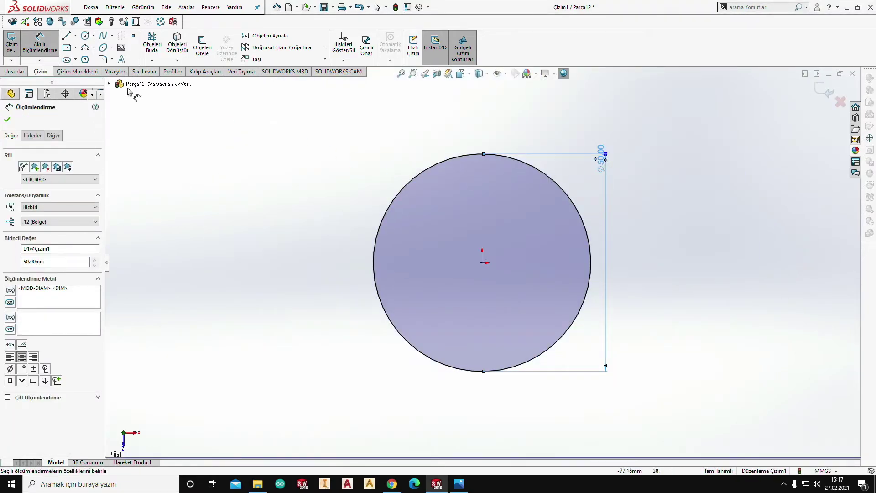
# - Draw a vertical line through the circle's centre and trim away the right half
pyautogui.click(66, 35)
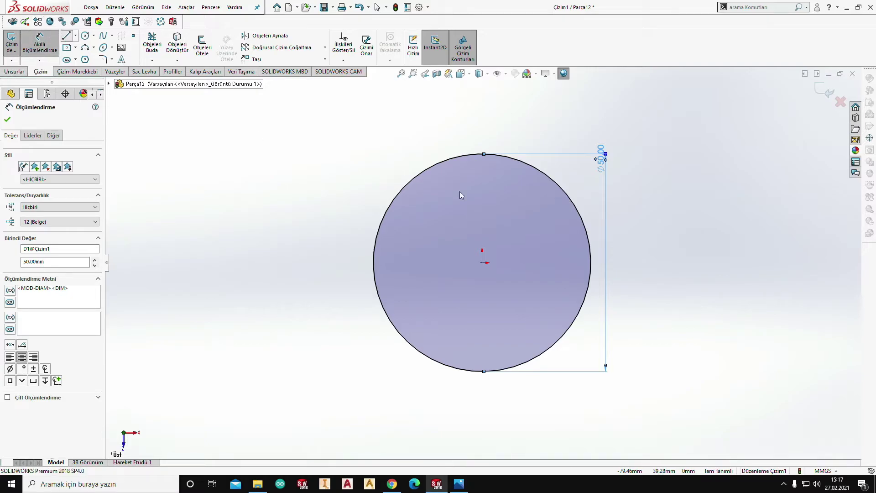
pyautogui.click(483, 155)
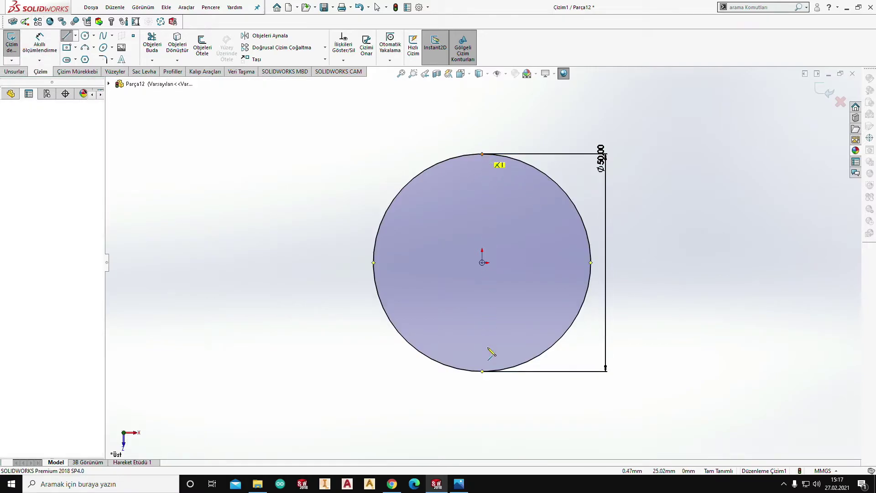
pyautogui.click(482, 371)
pyautogui.press('Escape')
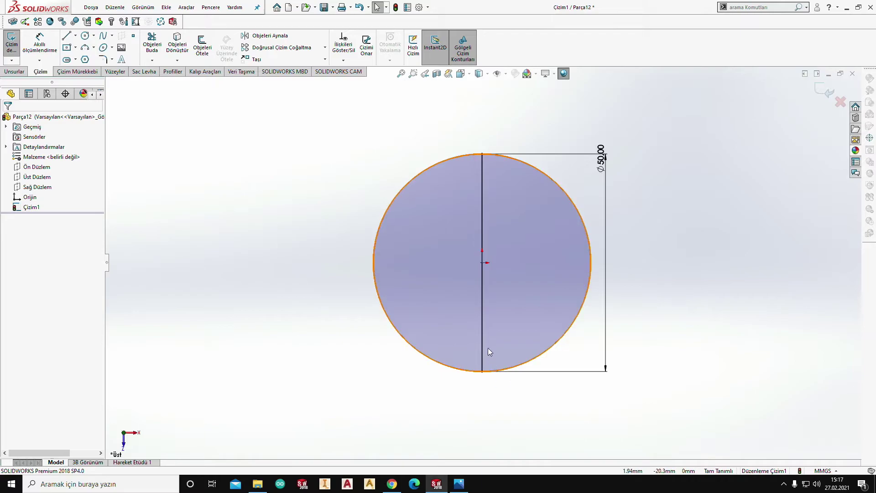
pyautogui.click(483, 331)
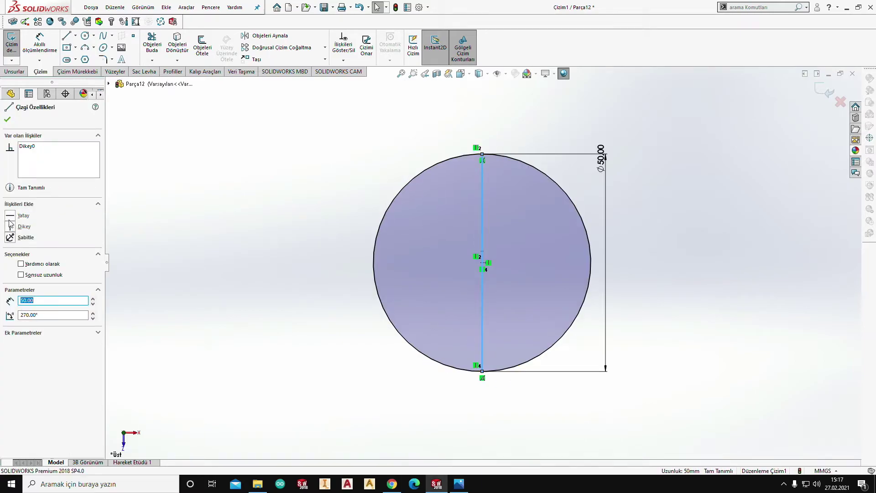
pyautogui.click(276, 281)
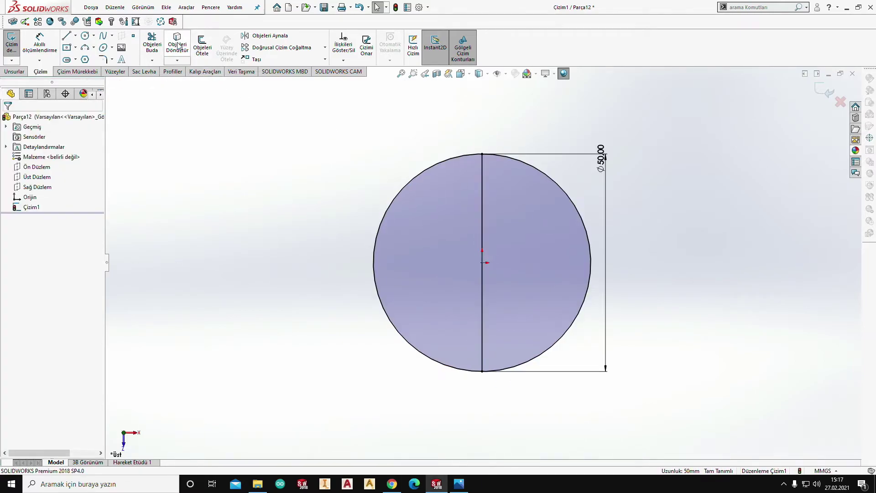
pyautogui.click(152, 43)
pyautogui.moveTo(575, 160); pyautogui.dragTo(545, 221)
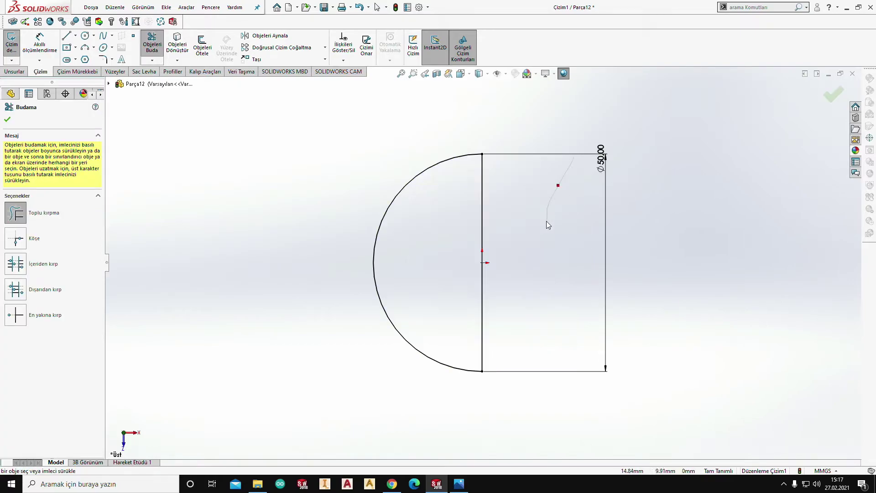
pyautogui.press('Escape')
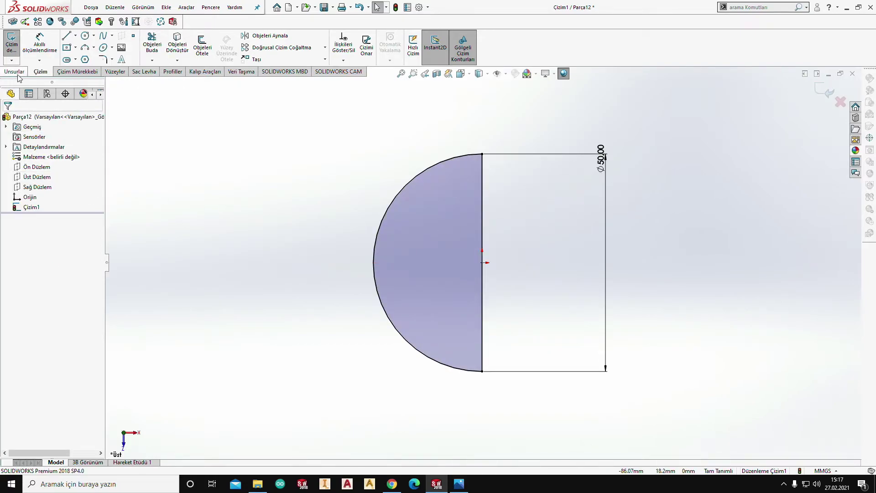
pyautogui.click(14, 71)
# - Create revolve Döndür1, spinning the half-circle 360° around the vertical line into a Ø50 mm sphere
pyautogui.click(50, 45)
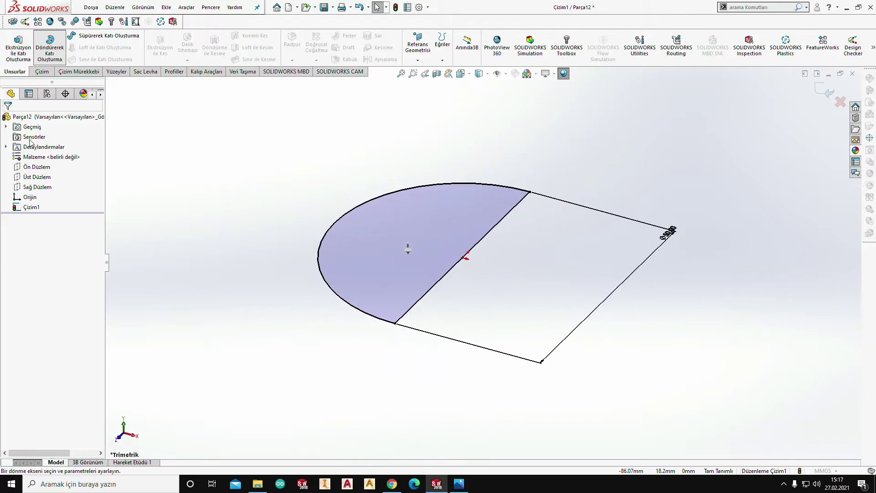
pyautogui.click(432, 288)
pyautogui.moveTo(456, 154); pyautogui.dragTo(433, 263, button='middle')
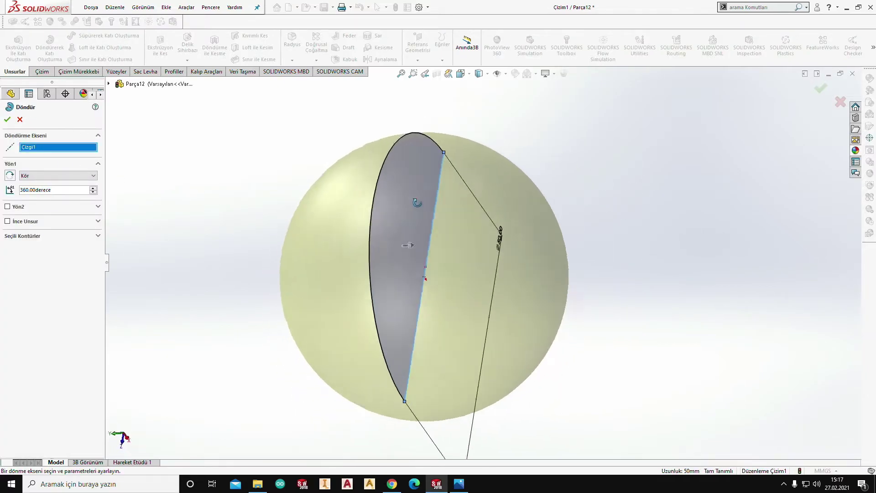
pyautogui.click(6, 119)
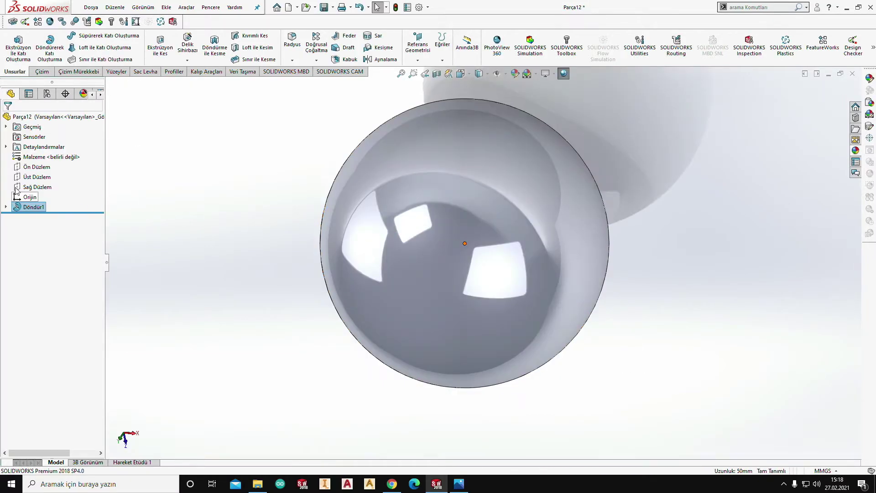
# - Start a new sketch on the front plane
pyautogui.click(32, 187)
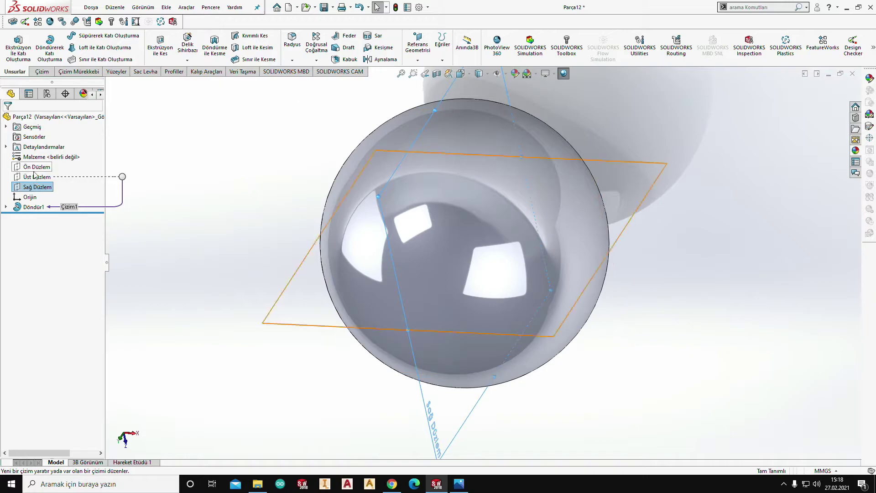
pyautogui.click(17, 167)
pyautogui.click(43, 155)
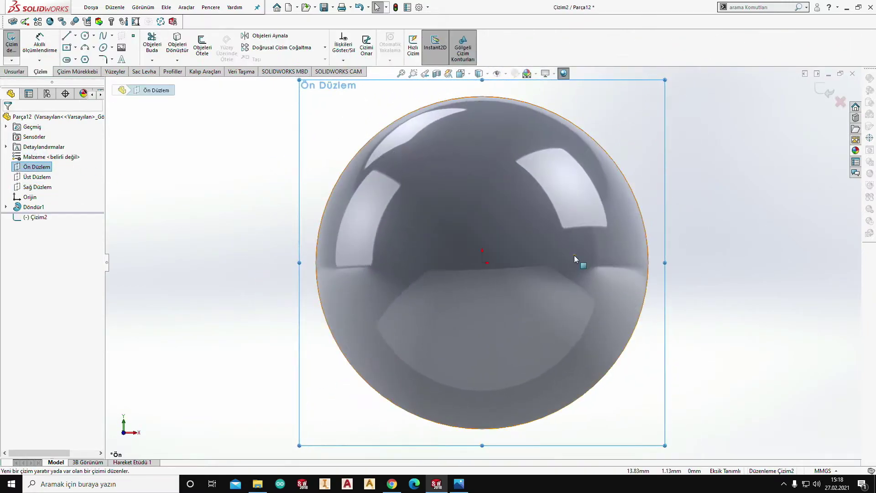
pyautogui.scroll(3, 536, 251)
pyautogui.scroll(-5, 464, 263)
pyautogui.scroll(3, 465, 263)
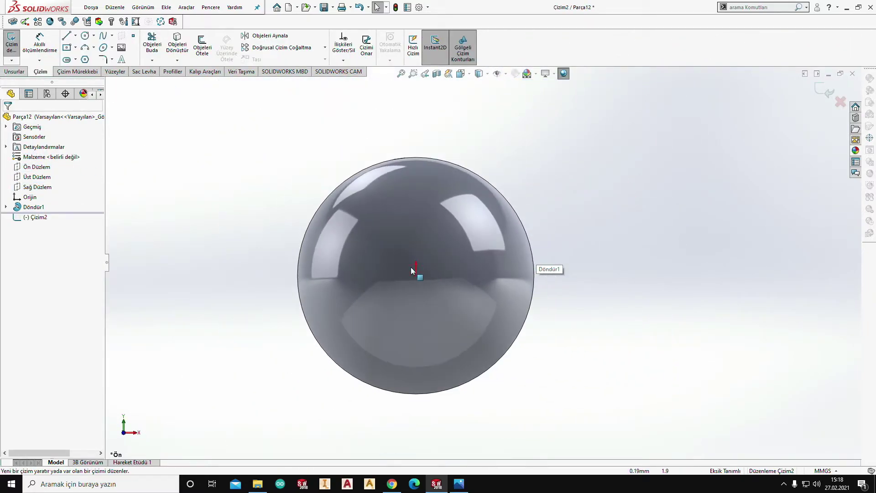
pyautogui.scroll(3, 415, 267)
pyautogui.scroll(-5, 465, 273)
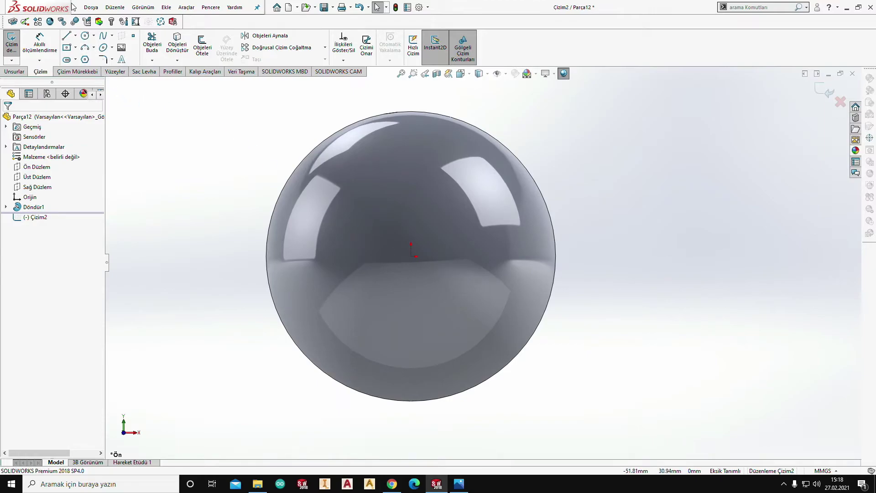
# - Draw a circle at the origin and dimension it to 25 mm diameter
pyautogui.click(85, 36)
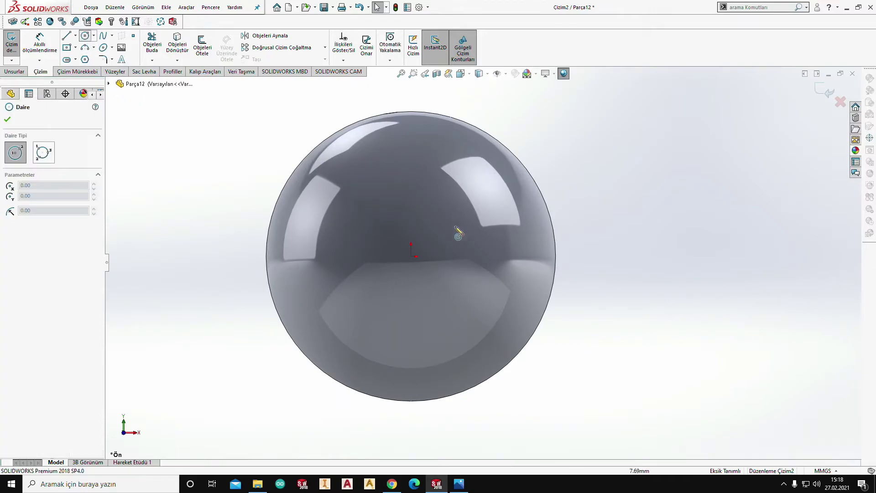
pyautogui.click(411, 256)
pyautogui.click(411, 193)
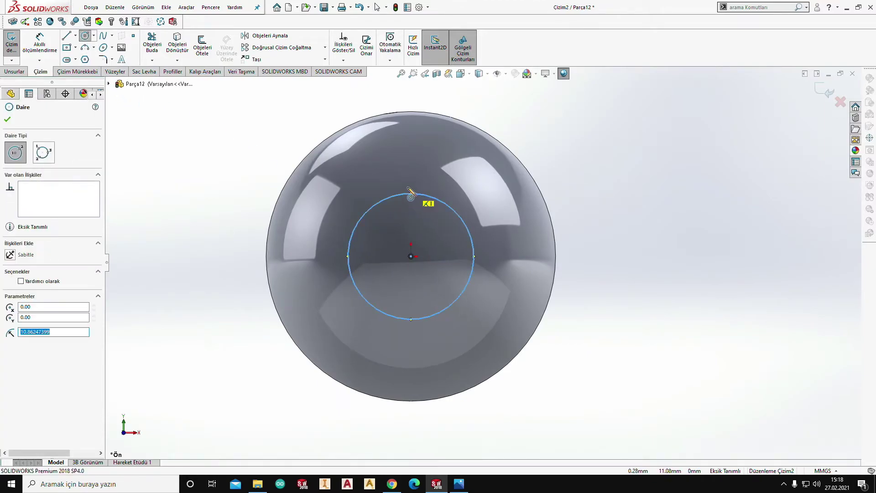
pyautogui.press('Escape')
pyautogui.click(39, 42)
pyautogui.click(391, 199)
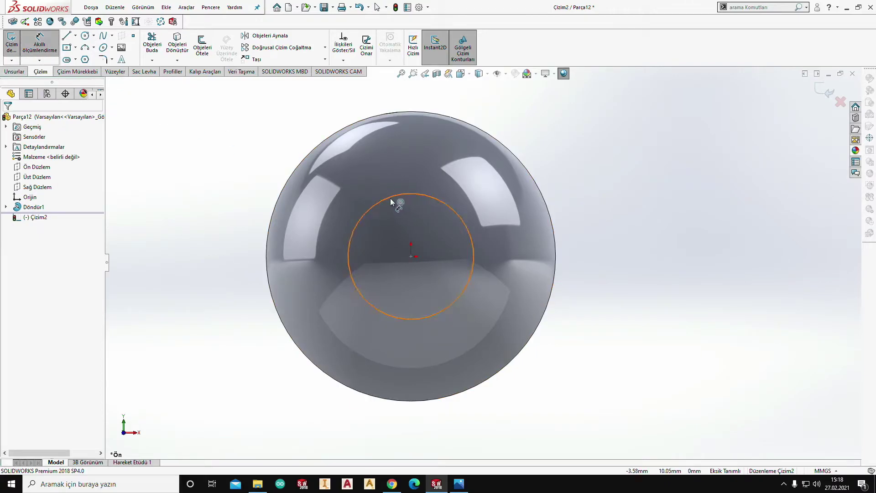
pyautogui.click(632, 162)
pyautogui.write('25')
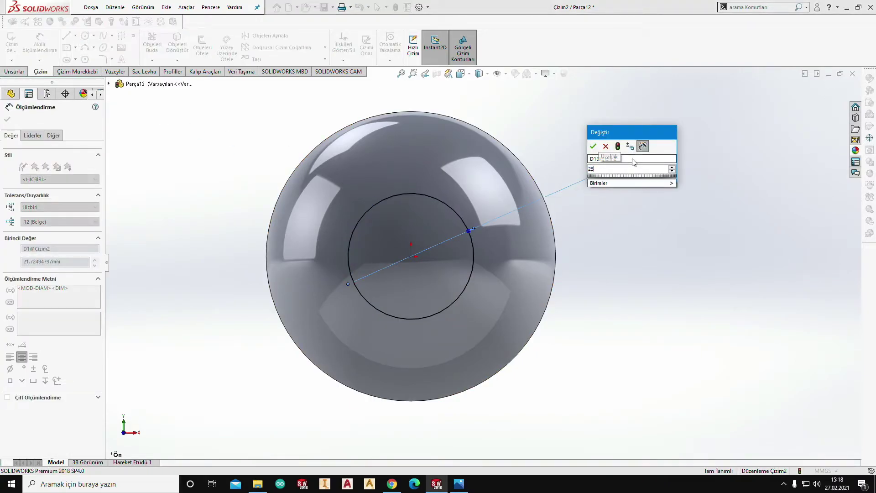
pyautogui.press('Return')
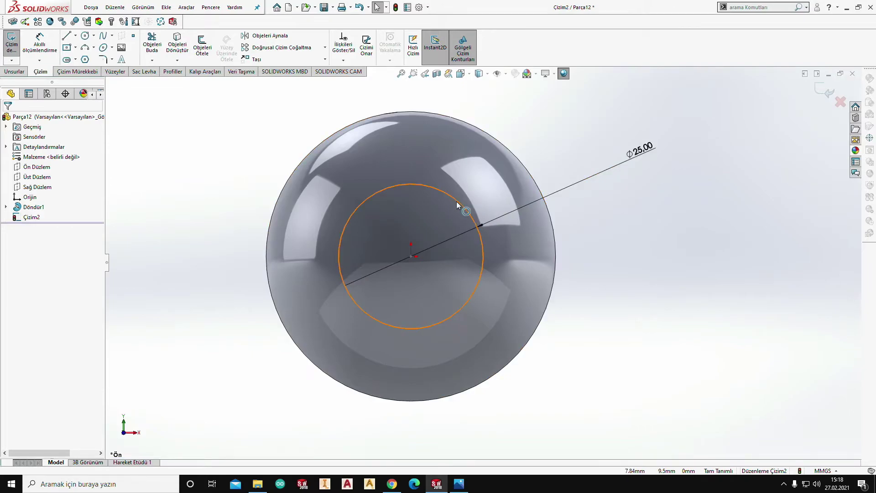
# - Add a Concentric relation between the Ø25 circle and the sphere outline
pyautogui.click(460, 204)
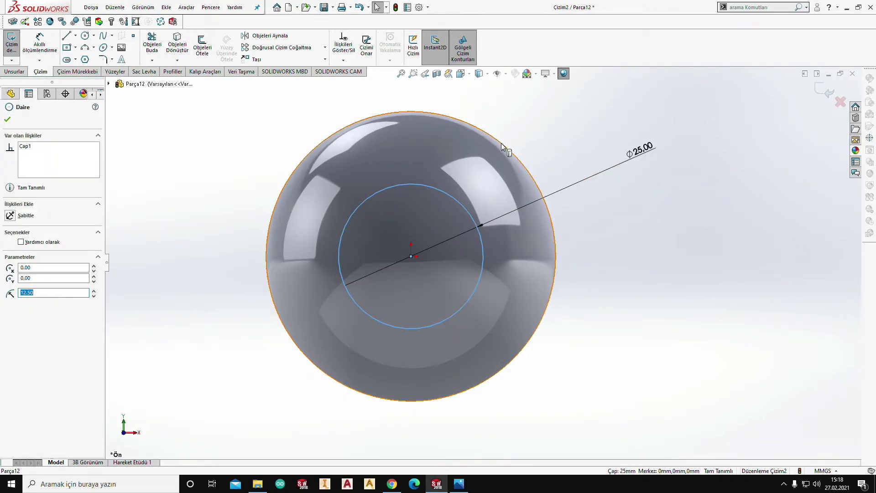
pyautogui.keyDown('ctrl'); pyautogui.click(501, 143); pyautogui.keyUp('ctrl')
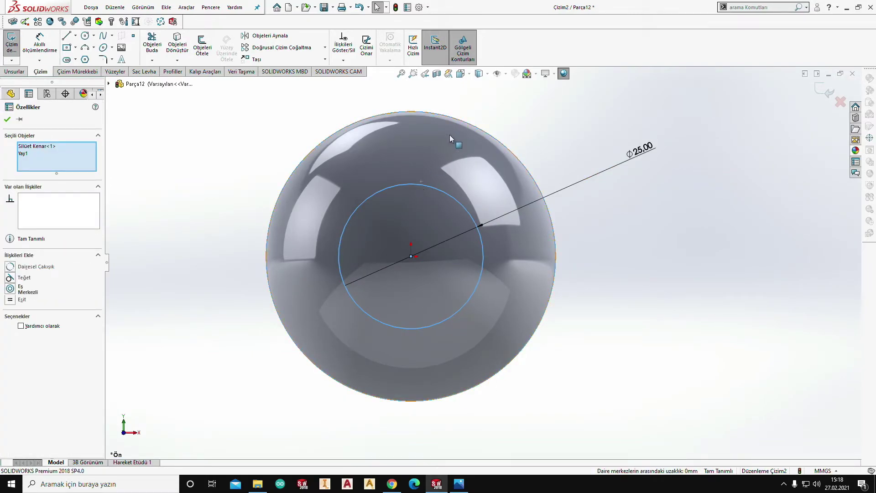
pyautogui.click(9, 288)
pyautogui.click(7, 120)
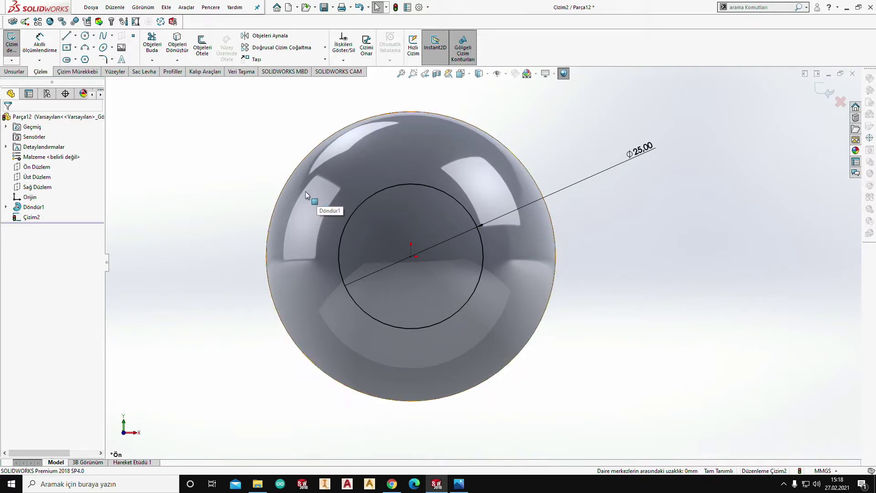
# - Draw a centerline across the circle and make it horizontal
pyautogui.click(75, 35)
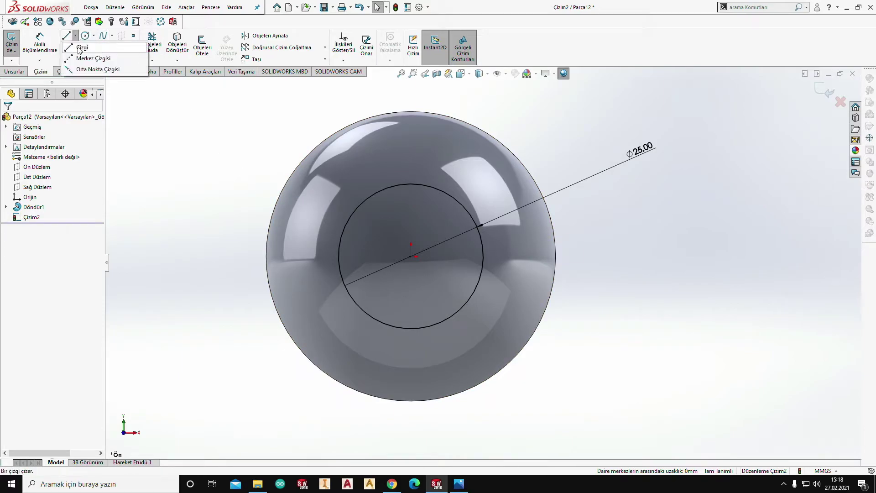
pyautogui.click(91, 58)
pyautogui.click(366, 289)
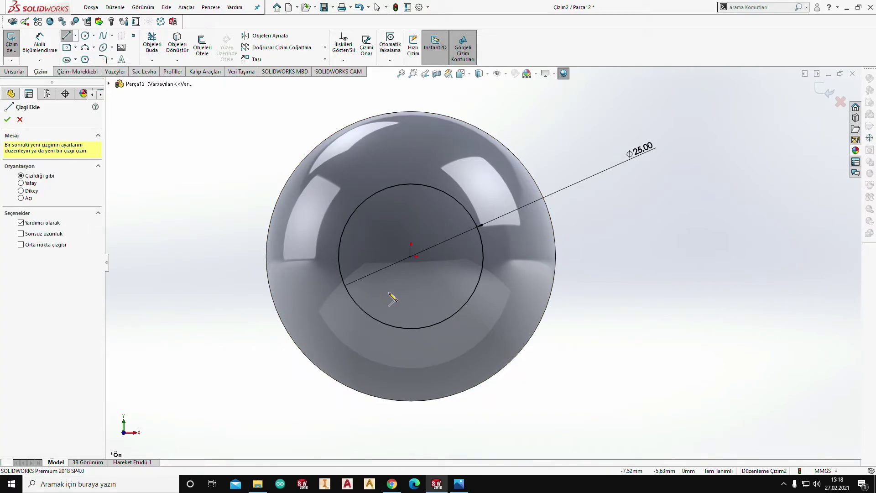
pyautogui.click(459, 285)
pyautogui.press('Escape')
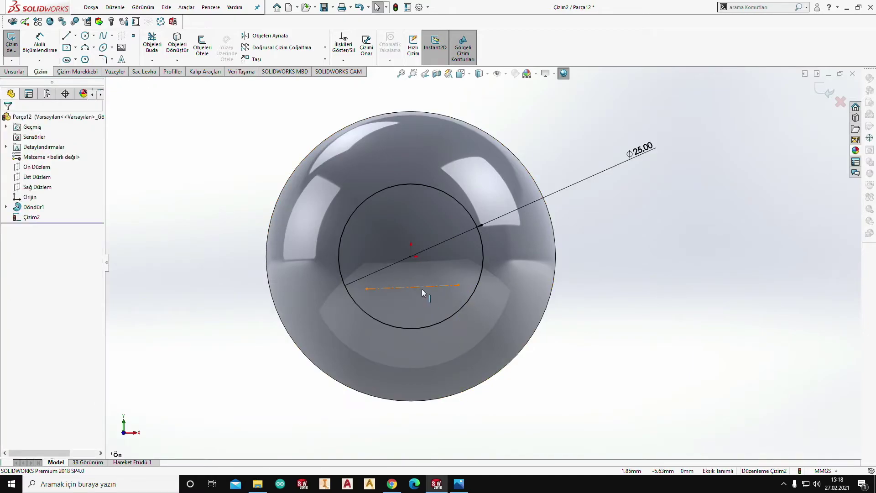
pyautogui.click(421, 288)
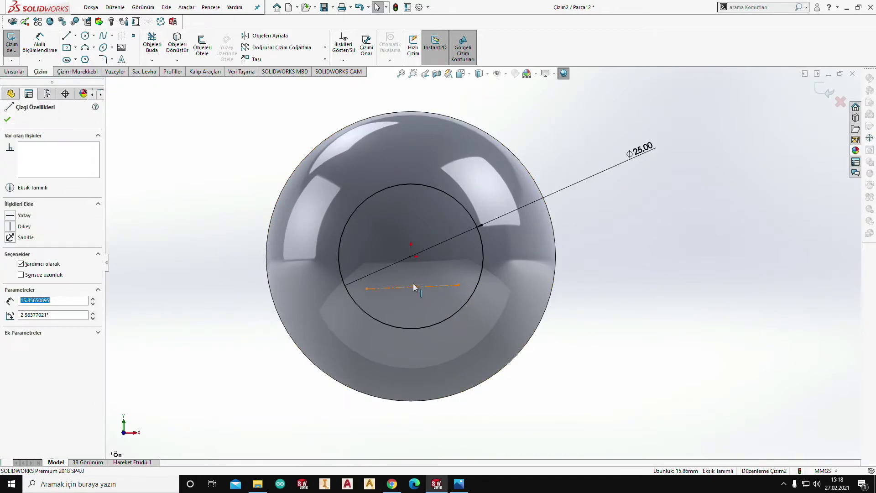
pyautogui.click(9, 219)
pyautogui.click(181, 252)
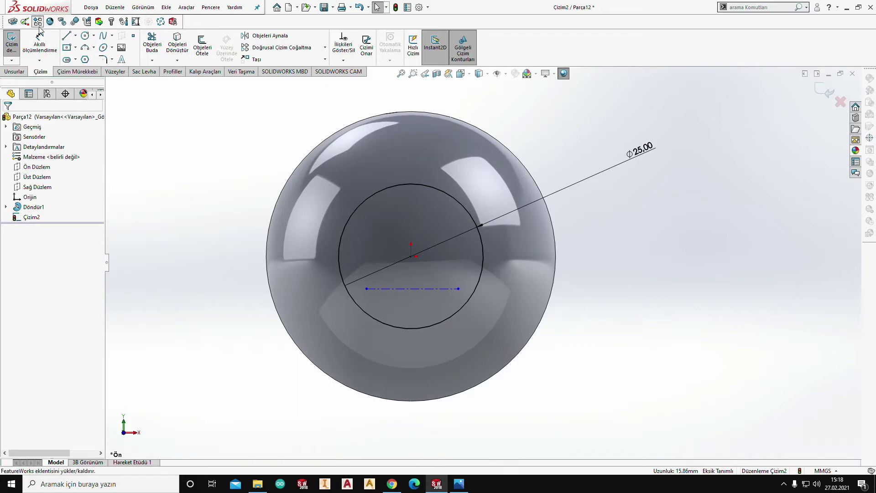
# - Dimension the centerline 3.5 mm from the origin
pyautogui.click(52, 57)
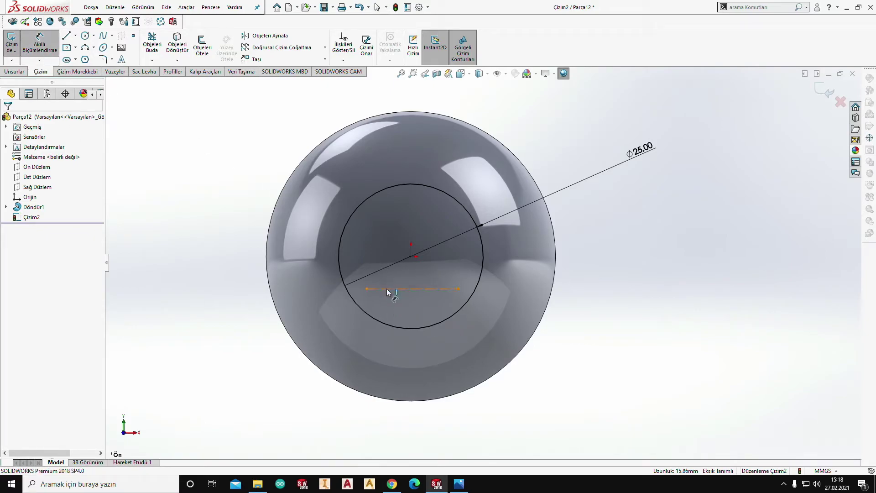
pyautogui.click(387, 291)
pyautogui.click(411, 256)
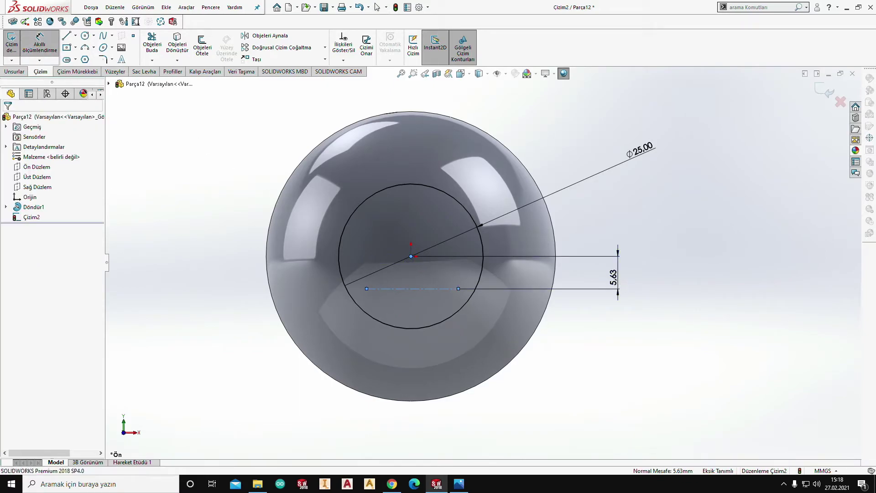
pyautogui.click(615, 274)
pyautogui.write('3.5')
pyautogui.press('Return')
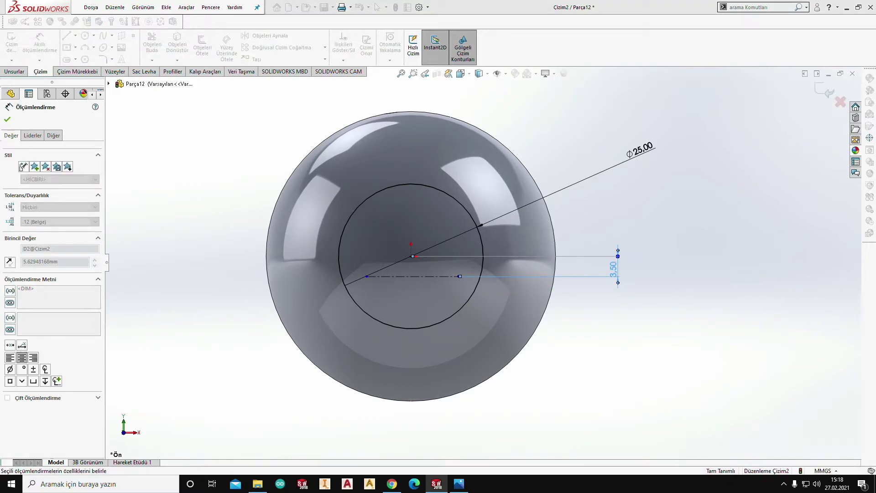
pyautogui.press('Escape')
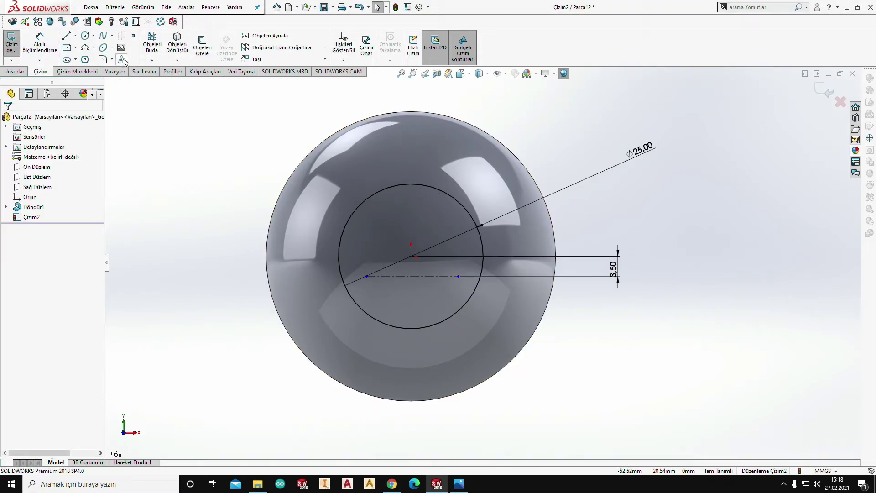
pyautogui.click(121, 60)
# - Attach sketch text '10' to the centerline in Georgia font, 10.5 mm tall
pyautogui.click(395, 275)
pyautogui.write('10')
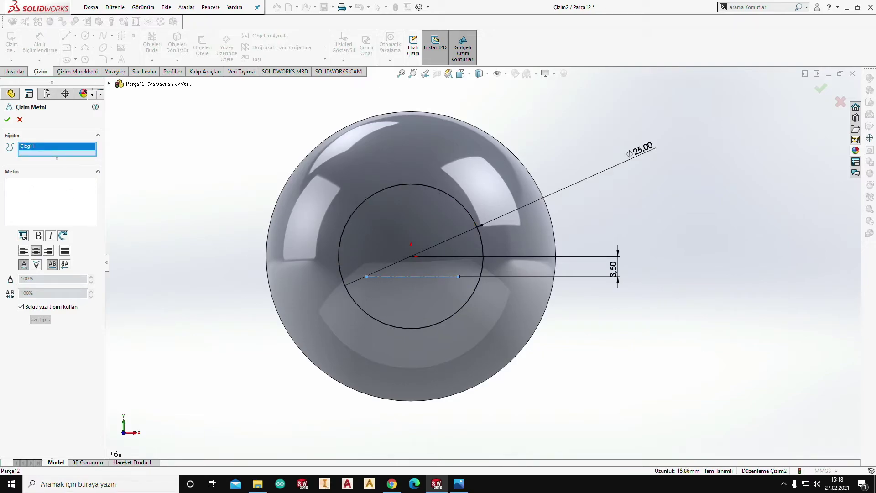
pyautogui.click(21, 307)
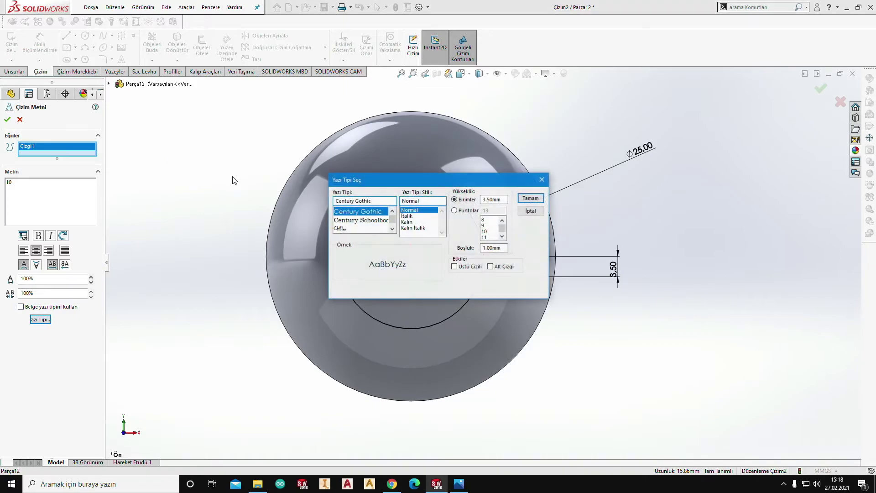
pyautogui.write('Georgia')
pyautogui.press('Tab')
pyautogui.write('10,5')
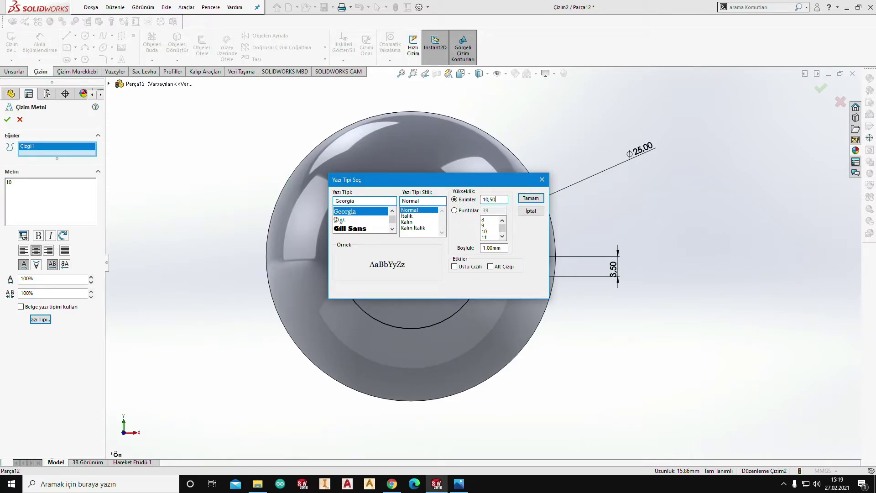
pyautogui.press('Return')
pyautogui.scroll(-3, 350, 193)
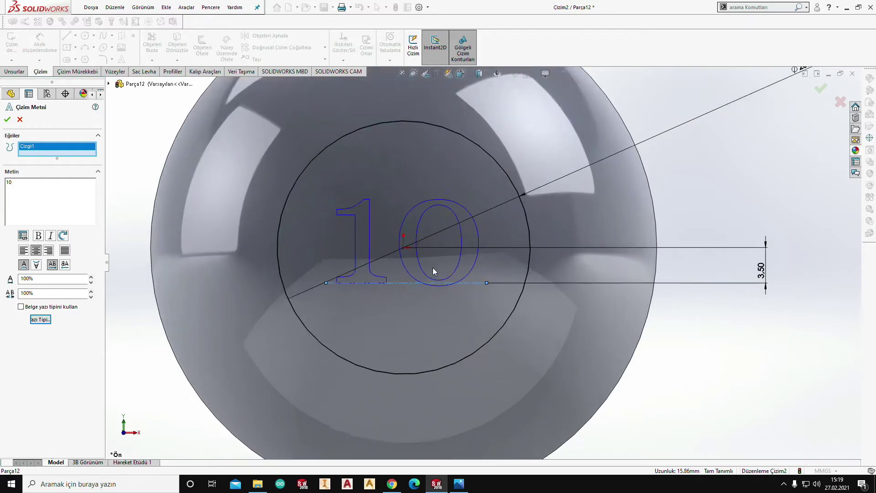
pyautogui.scroll(1, 432, 268)
pyautogui.scroll(3, 438, 251)
pyautogui.scroll(-4, 448, 255)
pyautogui.scroll(6, 447, 255)
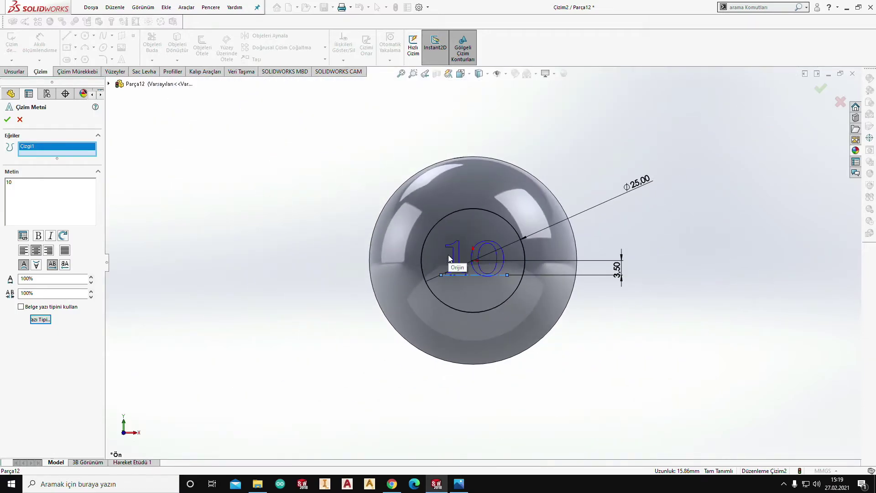
pyautogui.scroll(-6, 448, 254)
pyautogui.scroll(5, 482, 264)
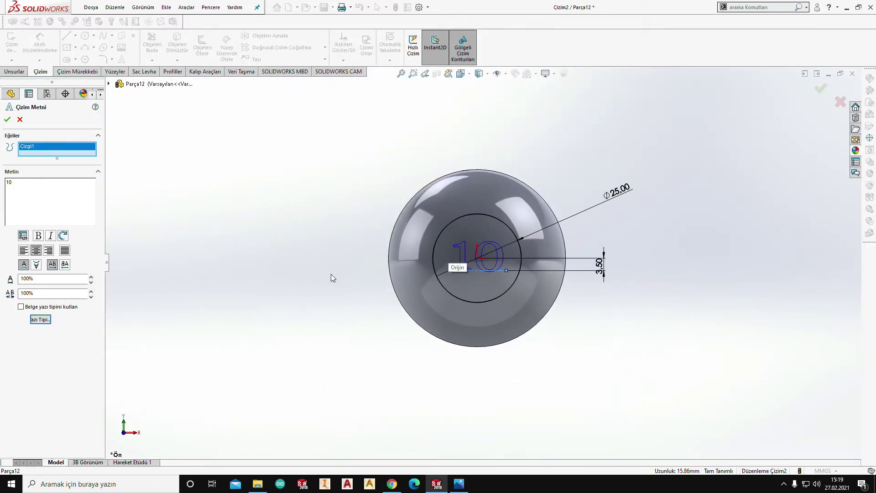
pyautogui.click(821, 88)
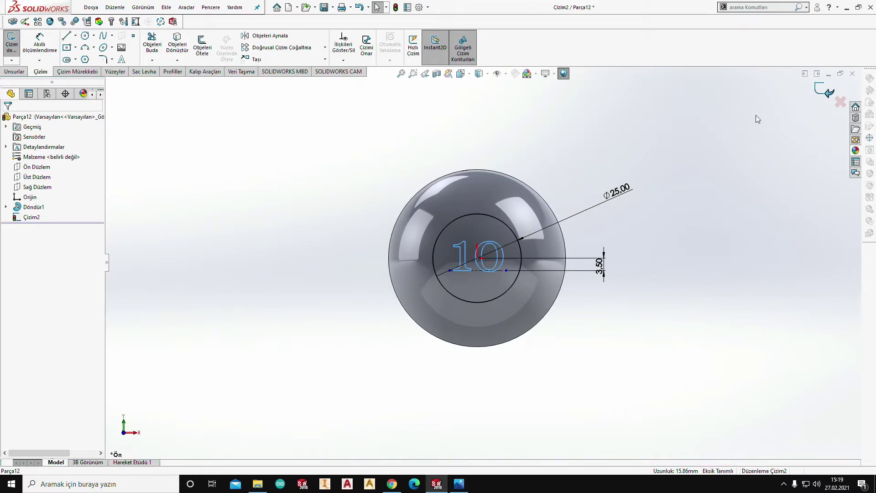
# - Project Çizim2's circle and the 10 onto the sphere face as split line Ayrım Çizgisi1
pyautogui.click(827, 89)
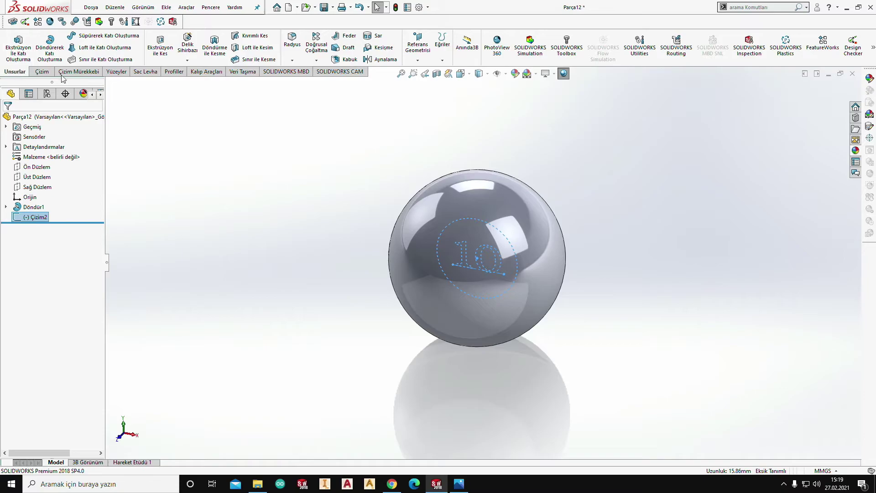
pyautogui.click(441, 41)
pyautogui.click(456, 70)
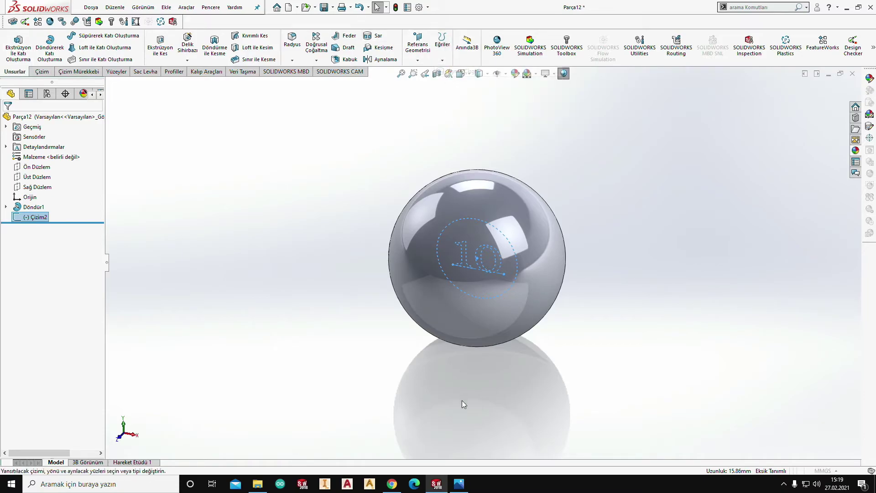
pyautogui.click(442, 305)
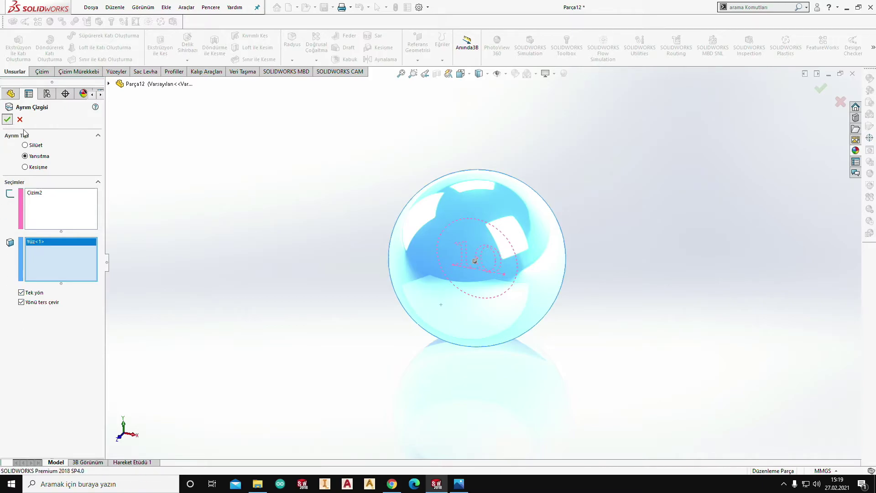
pyautogui.click(7, 120)
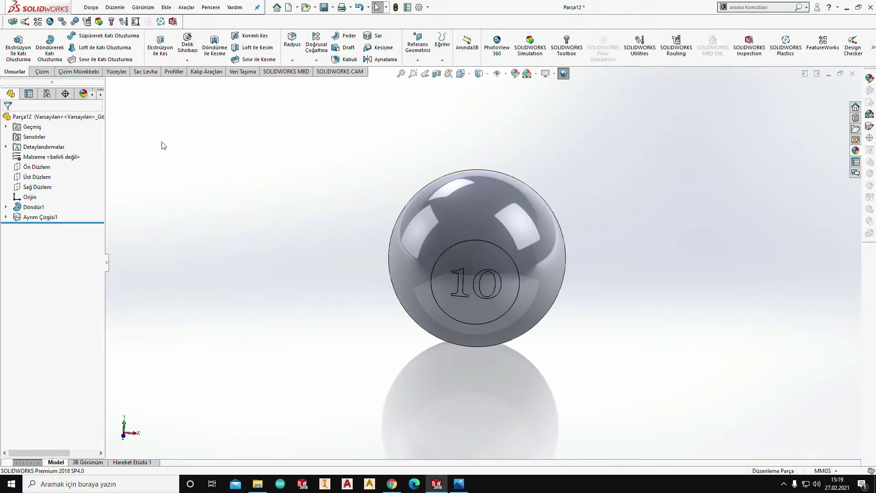
pyautogui.click(36, 168)
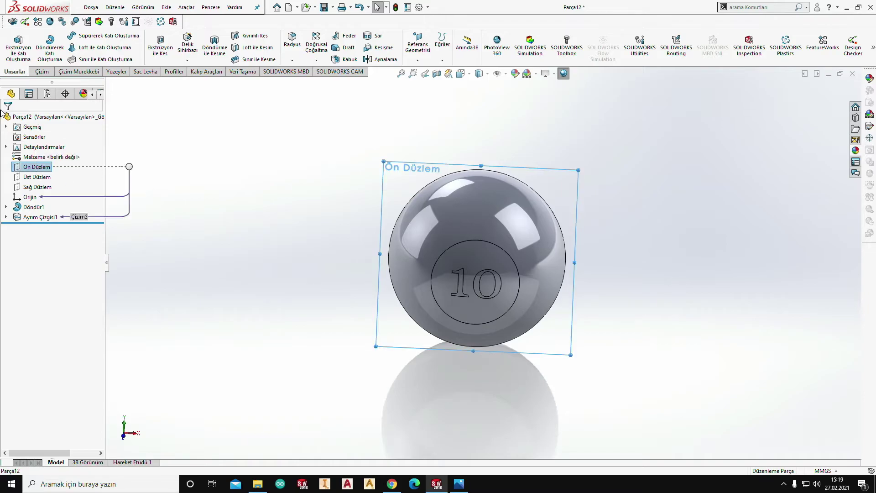
# - Sketch a centre rectangle on the front plane from the origin, extending past the ball
pyautogui.moveTo(474, 256)
pyautogui.mouseDown(button='middle')
pyautogui.moveTo(482, 160)
pyautogui.moveTo(449, 220)
pyautogui.mouseUp(button='middle')
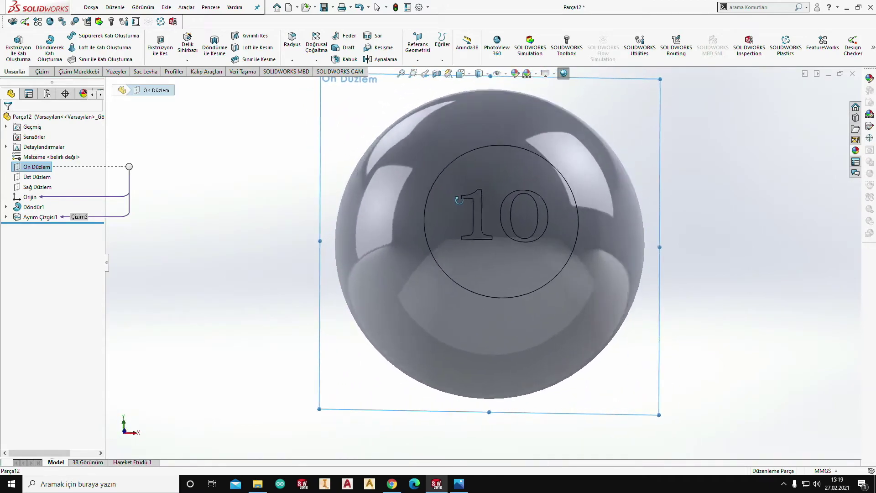
pyautogui.click(40, 72)
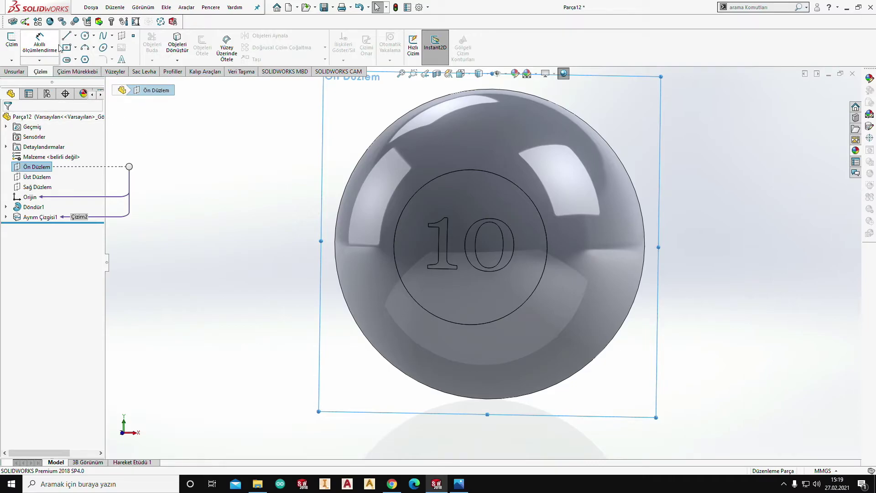
pyautogui.click(9, 42)
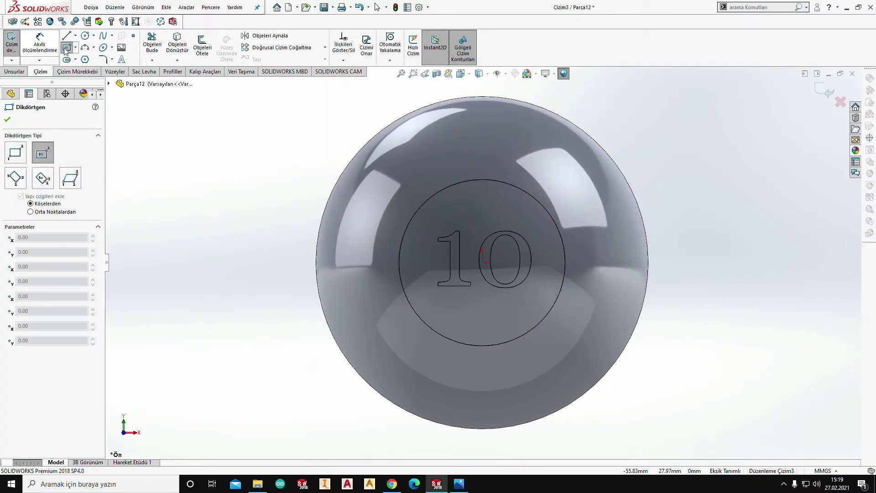
pyautogui.click(482, 263)
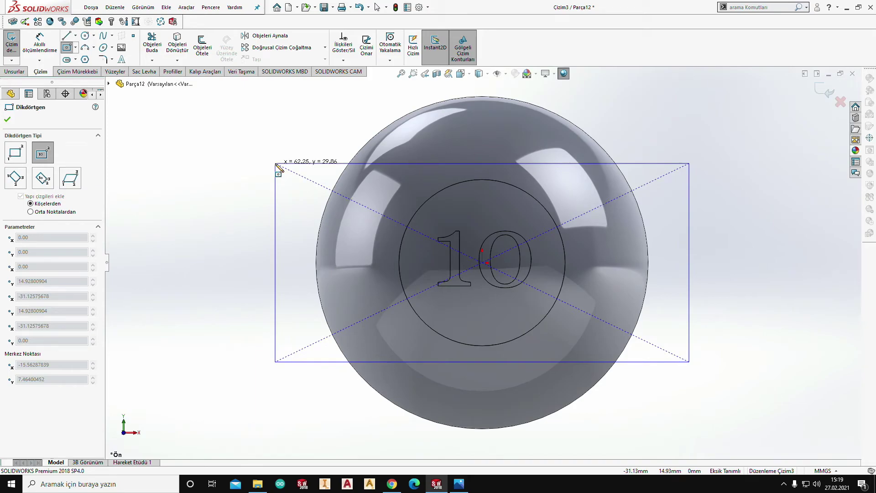
pyautogui.click(275, 164)
pyautogui.press('Escape')
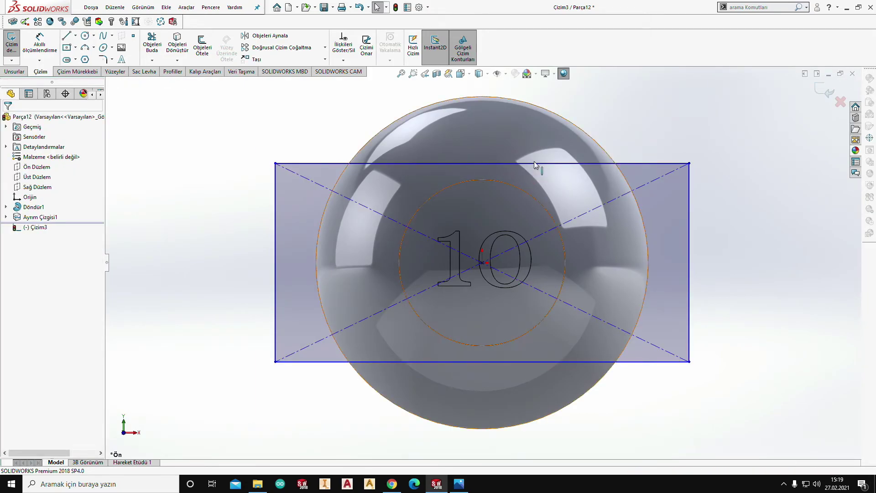
# - Dimension the rectangle's right edge to a 30 mm height
pyautogui.click(458, 483)
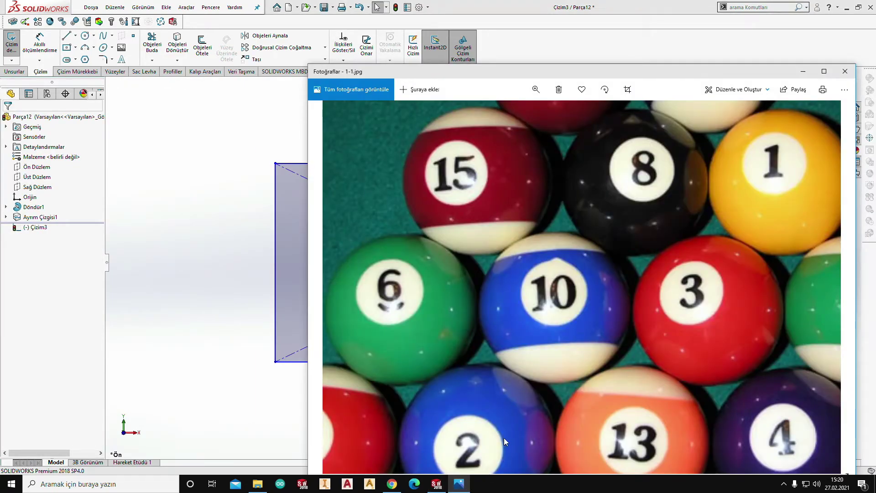
pyautogui.click(469, 486)
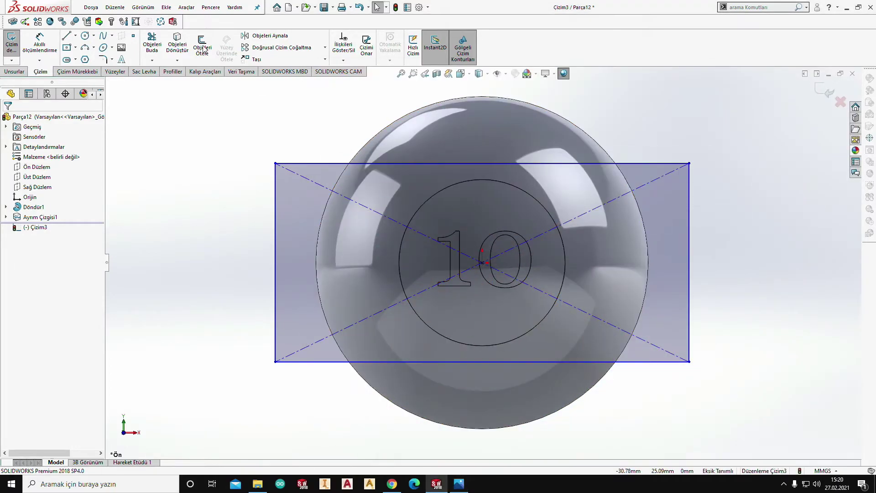
pyautogui.press('d')
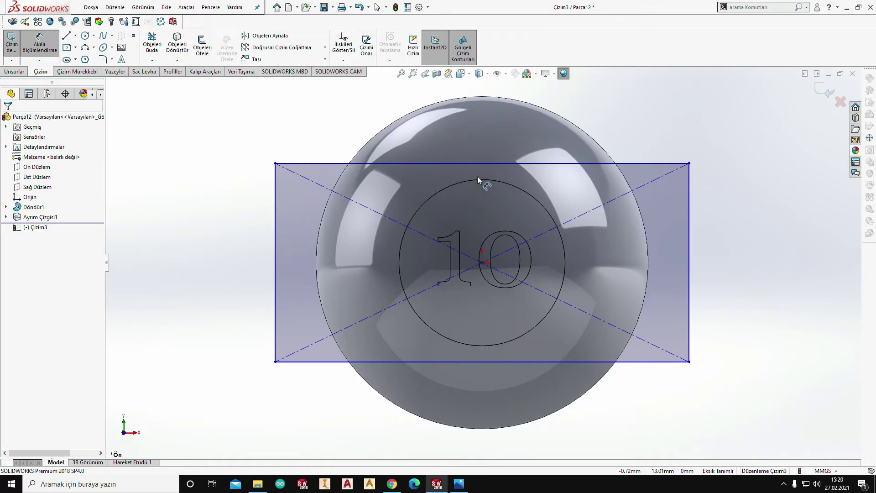
pyautogui.press('Escape')
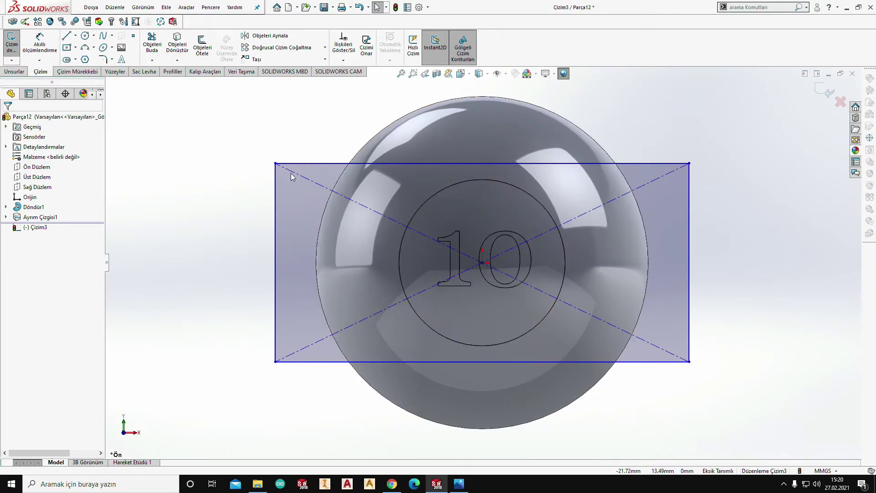
pyautogui.click(28, 48)
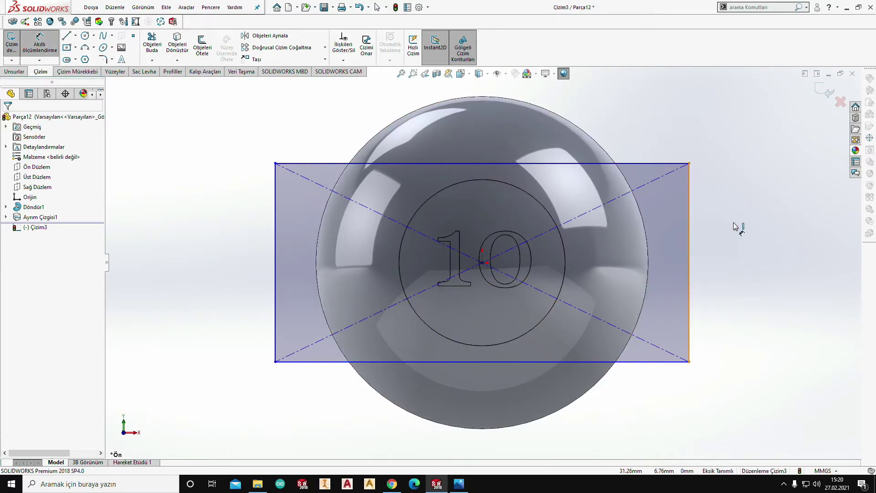
pyautogui.click(689, 227)
pyautogui.click(740, 251)
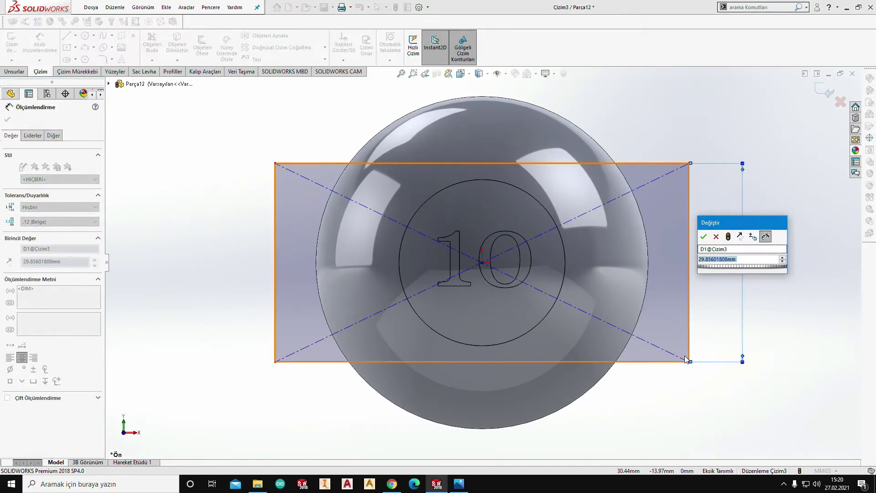
pyautogui.write('30')
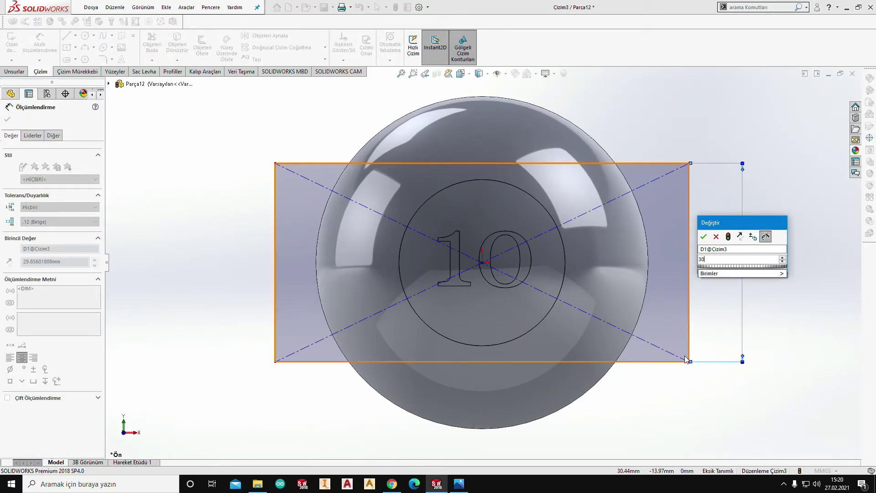
pyautogui.press('Return')
pyautogui.press('Escape')
pyautogui.press('Escape')
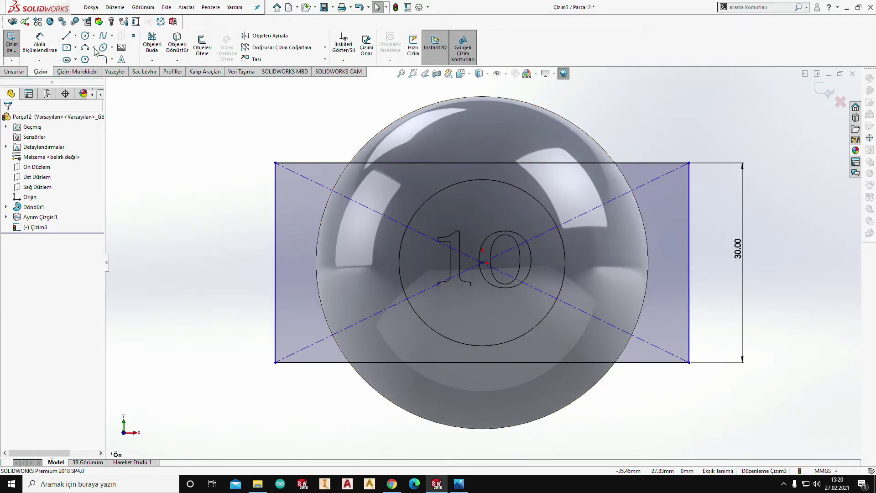
# - Project the Çizim3 rectangle onto the sphere face as split line Ayrım Çizgisi2
pyautogui.click(15, 72)
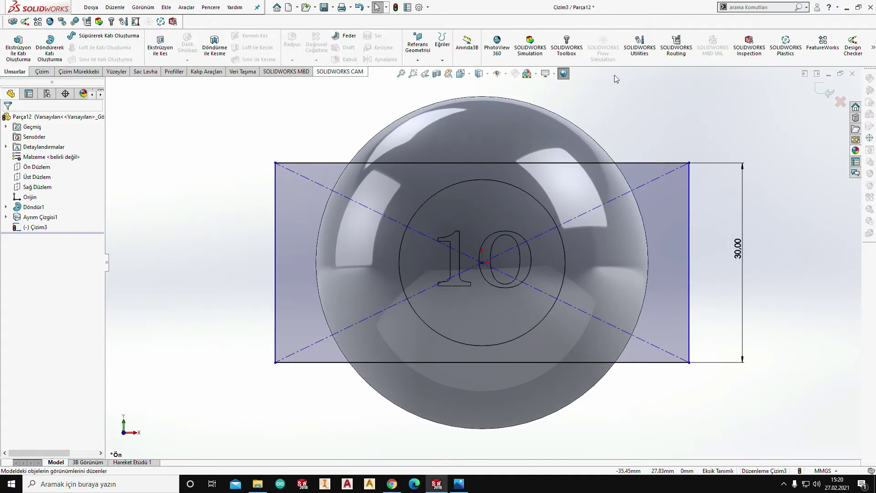
pyautogui.click(817, 92)
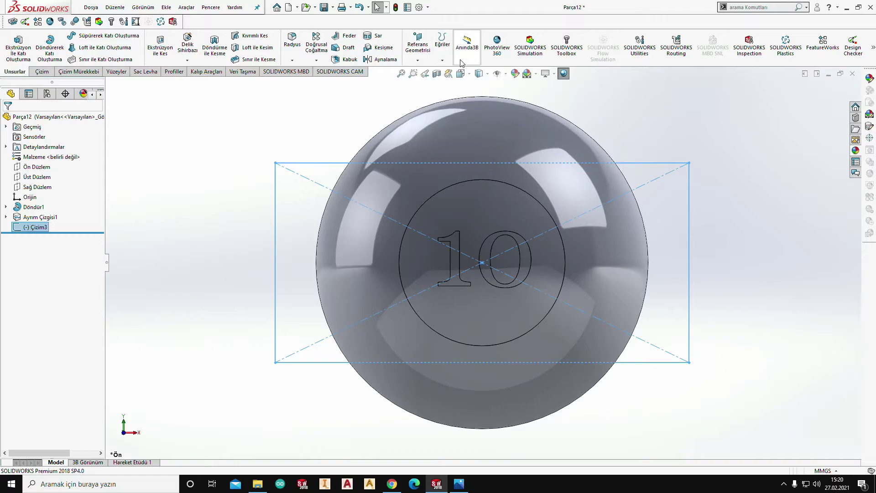
pyautogui.click(442, 57)
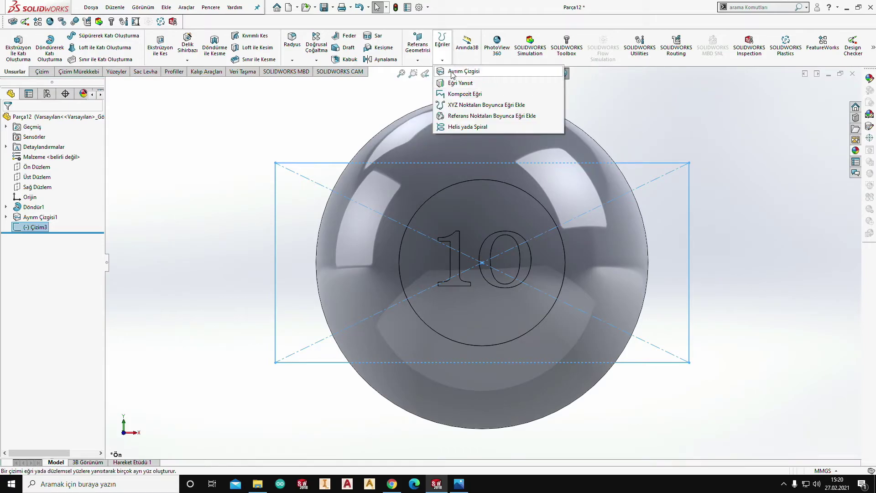
pyautogui.click(463, 71)
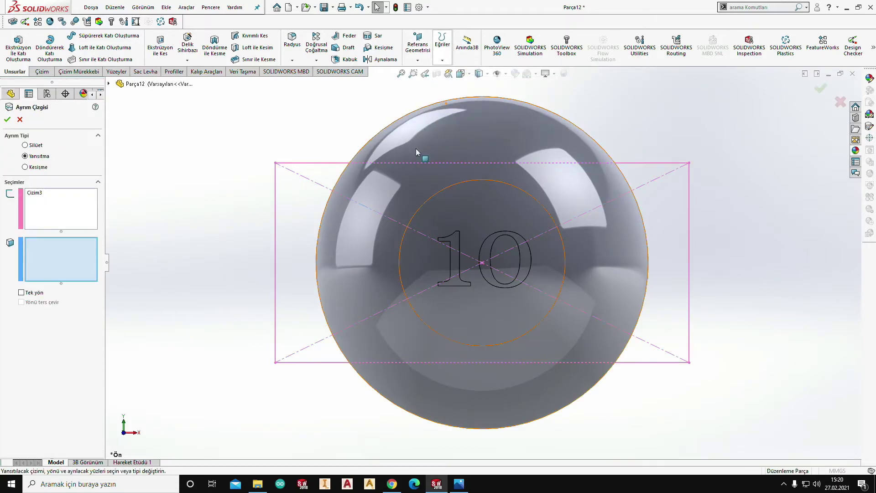
pyautogui.click(493, 119)
pyautogui.moveTo(503, 152)
pyautogui.mouseDown(button='middle')
pyautogui.moveTo(490, 195)
pyautogui.moveTo(466, 149)
pyautogui.moveTo(375, 186)
pyautogui.mouseUp(button='middle')
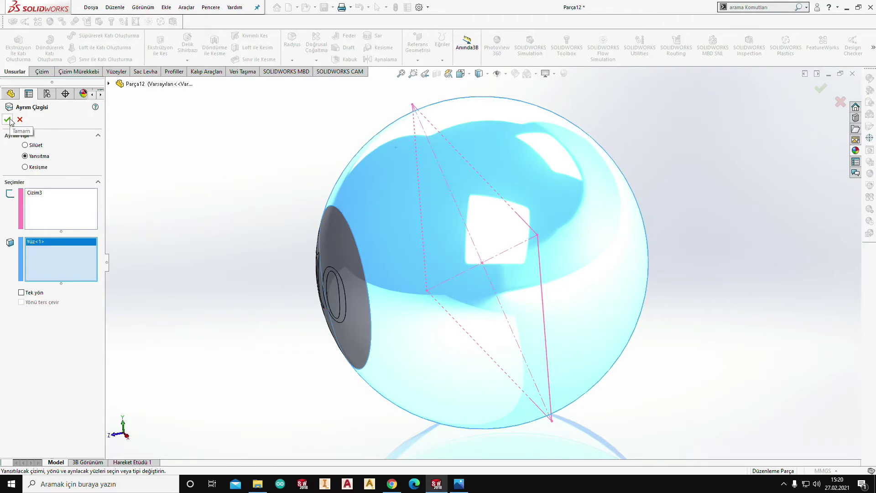
pyautogui.click(8, 120)
# - Orbit and zoom to inspect the two split lines bounding the 30 mm band
pyautogui.scroll(3, 524, 240)
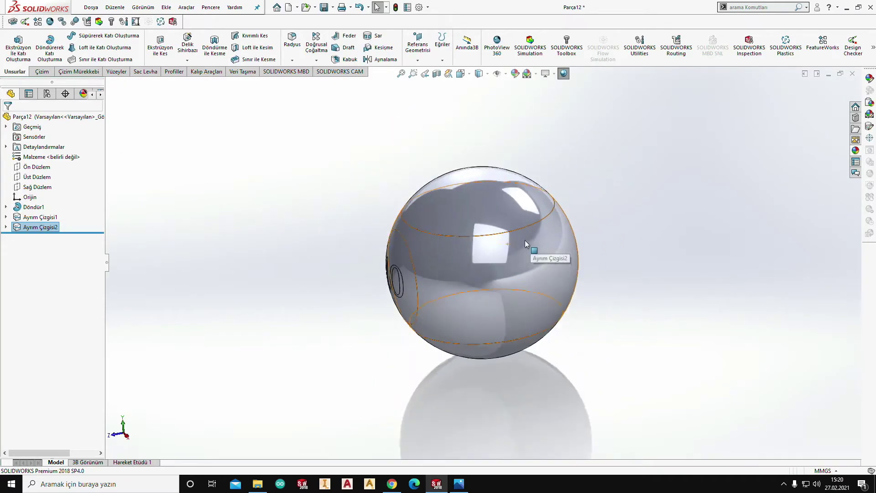
pyautogui.moveTo(525, 240)
pyautogui.mouseDown(button='middle')
pyautogui.moveTo(590, 195)
pyautogui.moveTo(391, 359)
pyautogui.moveTo(553, 219)
pyautogui.moveTo(633, 239)
pyautogui.moveTo(586, 180)
pyautogui.moveTo(377, 188)
pyautogui.moveTo(355, 269)
pyautogui.moveTo(596, 169)
pyautogui.moveTo(752, 200)
pyautogui.moveTo(584, 228)
pyautogui.moveTo(639, 251)
pyautogui.mouseUp(button='middle')
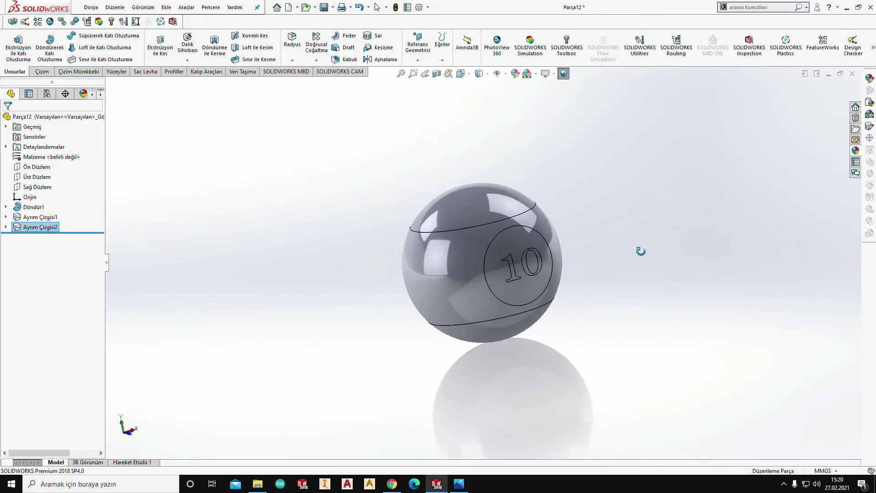
pyautogui.moveTo(438, 266)
pyautogui.mouseDown(button='middle')
pyautogui.moveTo(399, 234)
pyautogui.moveTo(338, 240)
pyautogui.moveTo(366, 198)
pyautogui.moveTo(398, 261)
pyautogui.mouseUp(button='middle')
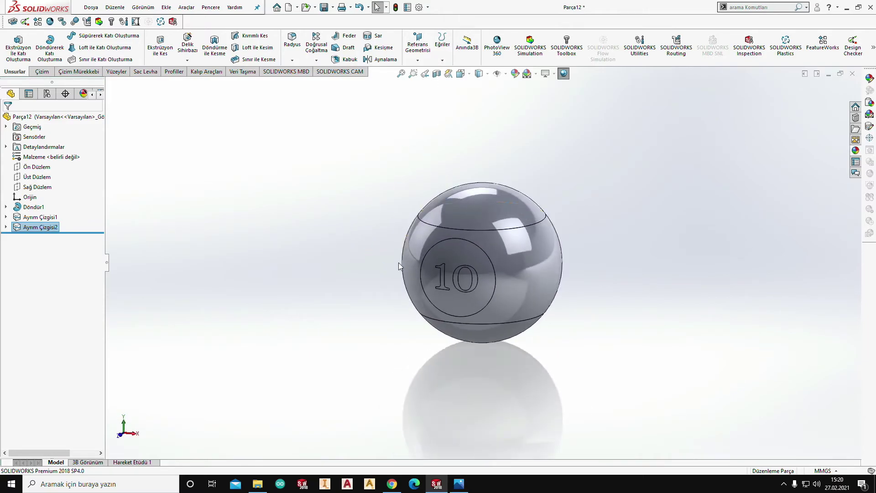
pyautogui.scroll(-5, 471, 258)
pyautogui.scroll(5, 473, 251)
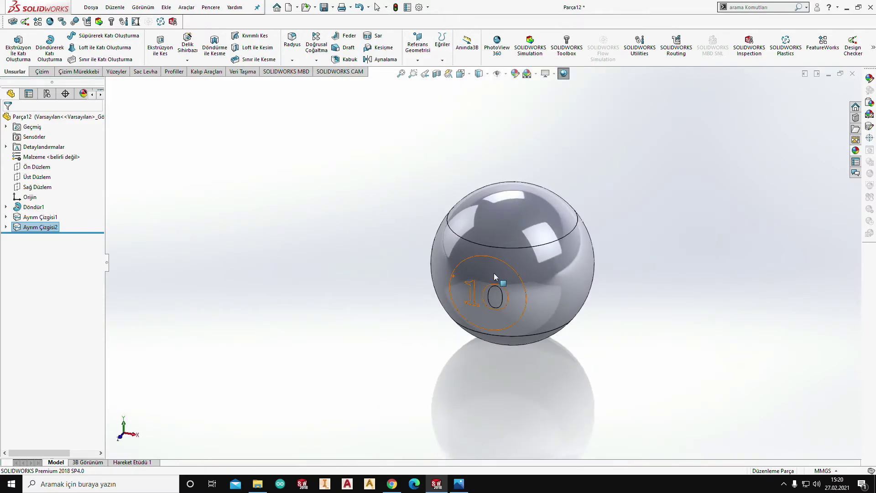
pyautogui.scroll(-5, 493, 273)
pyautogui.scroll(3, 494, 276)
pyautogui.click(549, 267)
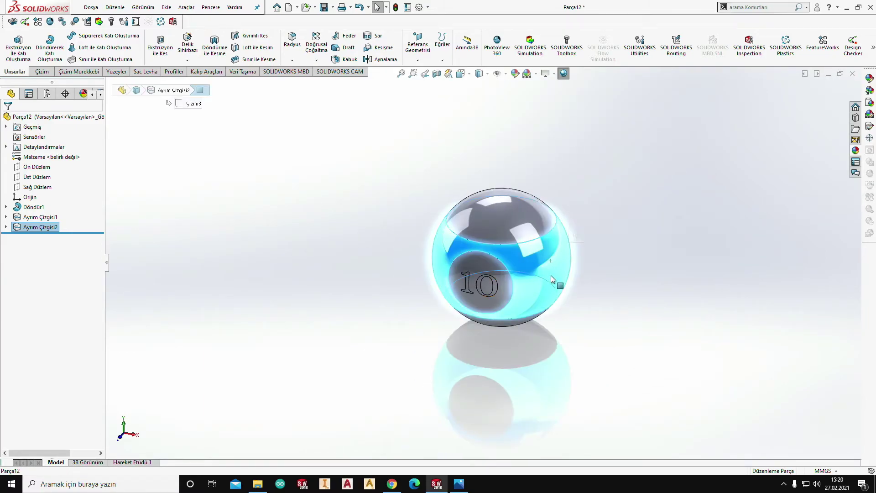
# - Give the central band a lighter blue high gloss plastic appearance
pyautogui.rightClick(551, 275)
pyautogui.click(638, 252)
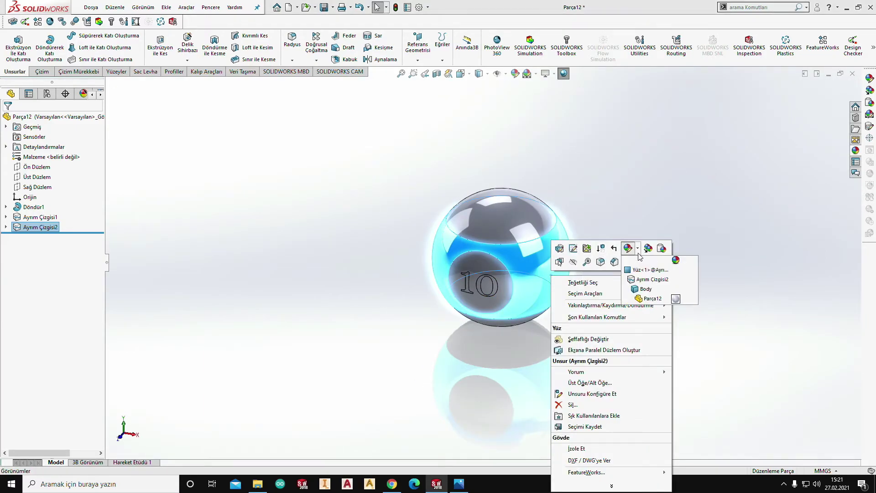
pyautogui.click(640, 270)
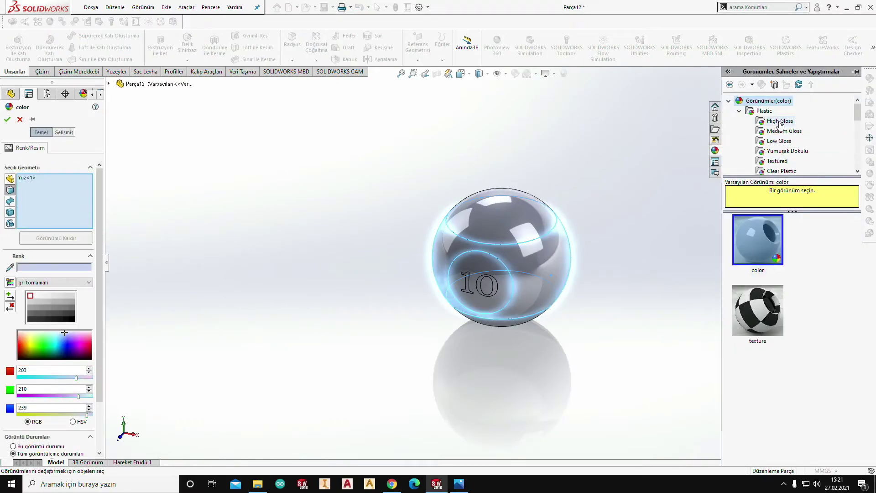
pyautogui.click(780, 120)
pyautogui.scroll(-3, 775, 279)
pyautogui.scroll(-3, 763, 322)
pyautogui.click(762, 332)
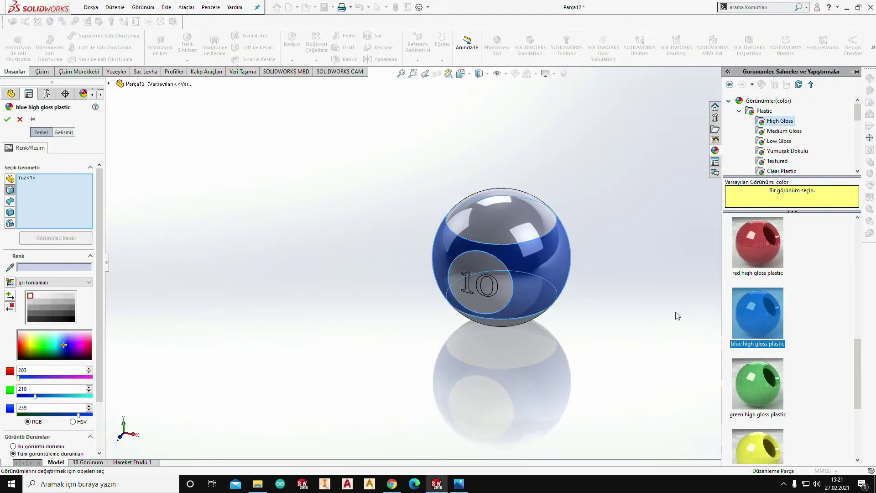
pyautogui.click(61, 344)
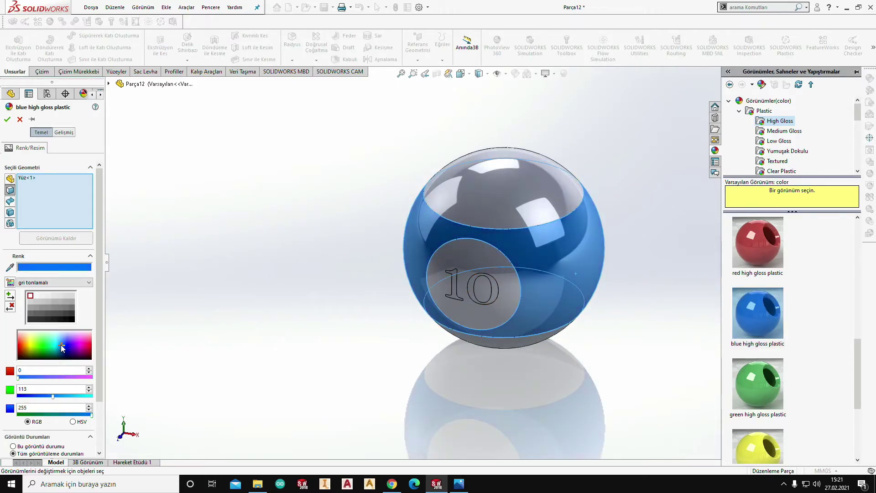
pyautogui.scroll(-2, 414, 255)
pyautogui.moveTo(414, 239)
pyautogui.mouseDown(button='middle')
pyautogui.moveTo(369, 189)
pyautogui.moveTo(387, 207)
pyautogui.mouseUp(button='middle')
pyautogui.click(7, 120)
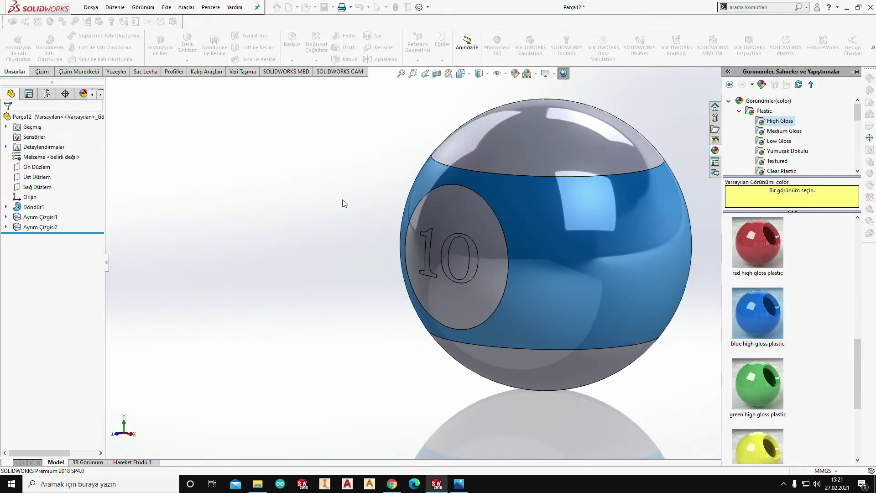
# - Apply white high gloss plastic to the circular face around the number 10
pyautogui.click(444, 221)
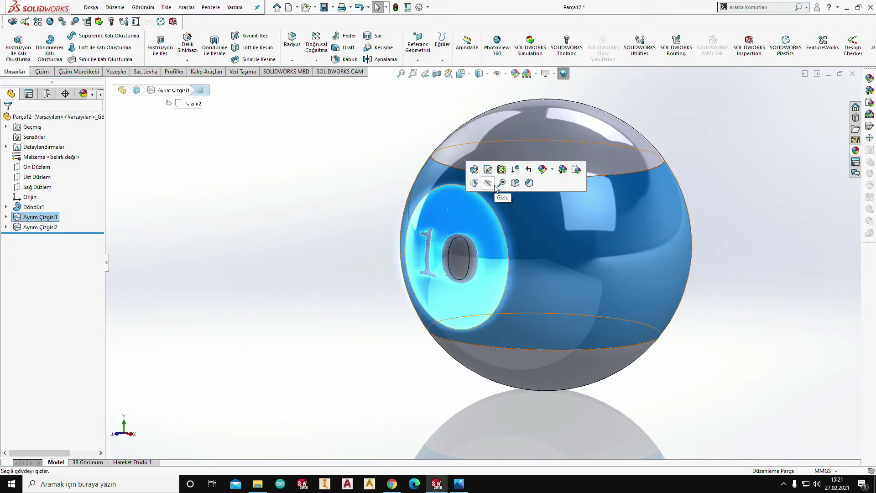
pyautogui.click(542, 169)
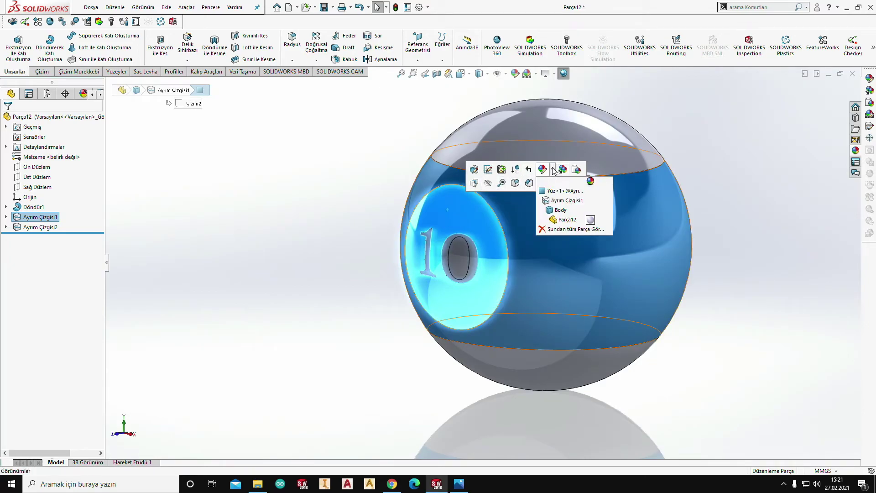
pyautogui.click(558, 200)
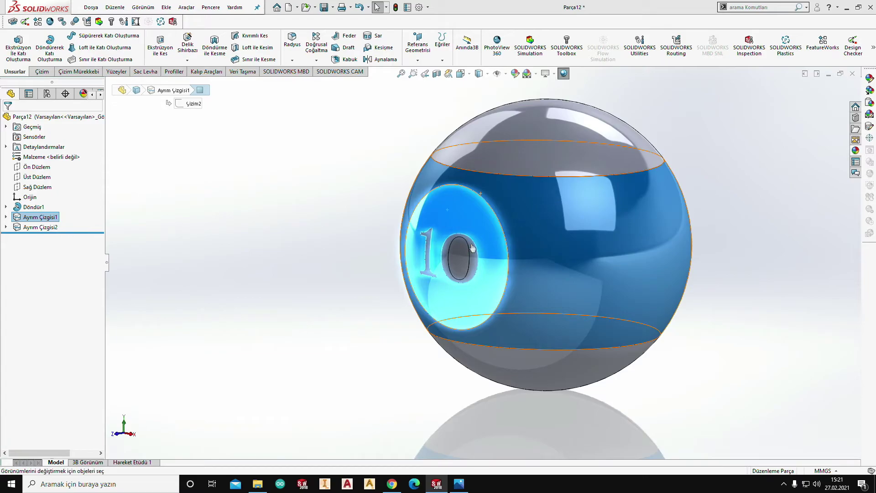
pyautogui.press('Escape')
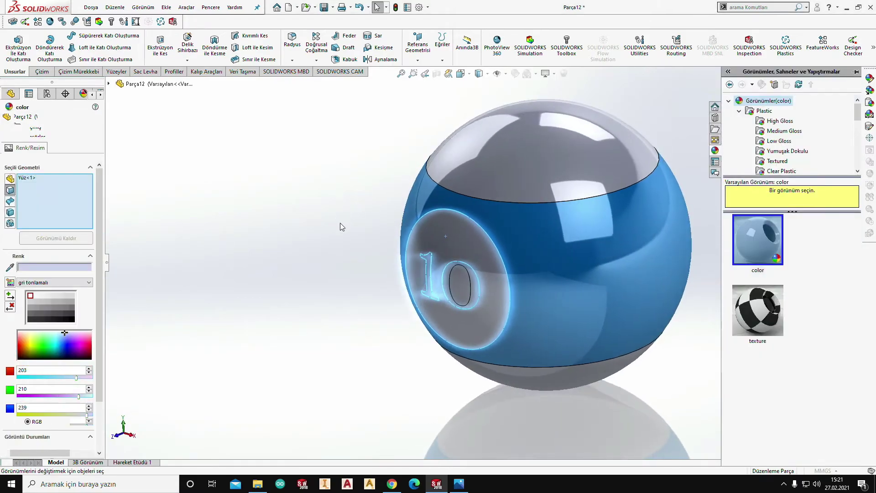
pyautogui.click(771, 119)
pyautogui.click(771, 247)
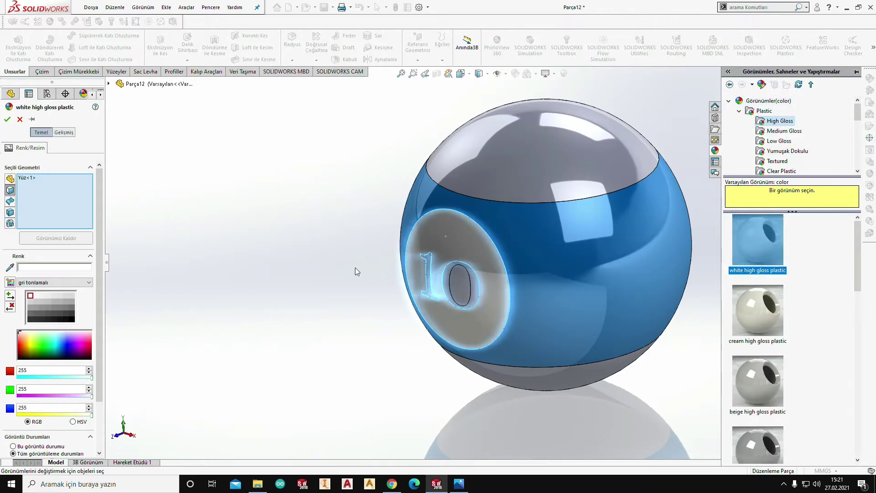
pyautogui.hotkey('ctrl', '8')
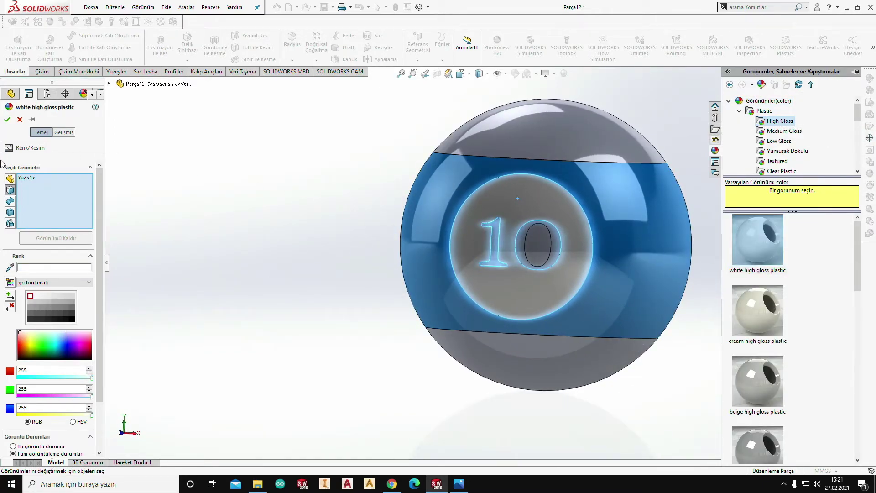
pyautogui.click(5, 120)
pyautogui.scroll(-5, 502, 237)
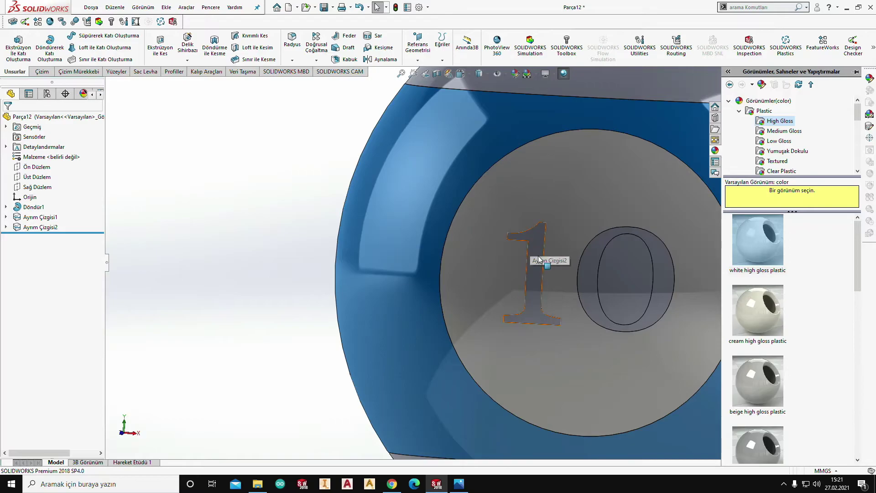
# - Apply black high gloss plastic to both the 1 and 0 digit faces
pyautogui.keyDown('ctrl'); pyautogui.click(655, 267); pyautogui.keyUp('ctrl')
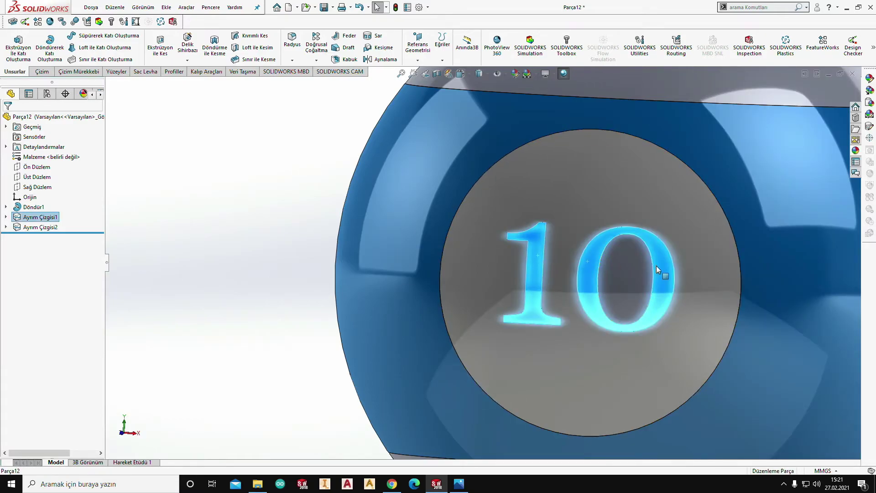
pyautogui.click(856, 151)
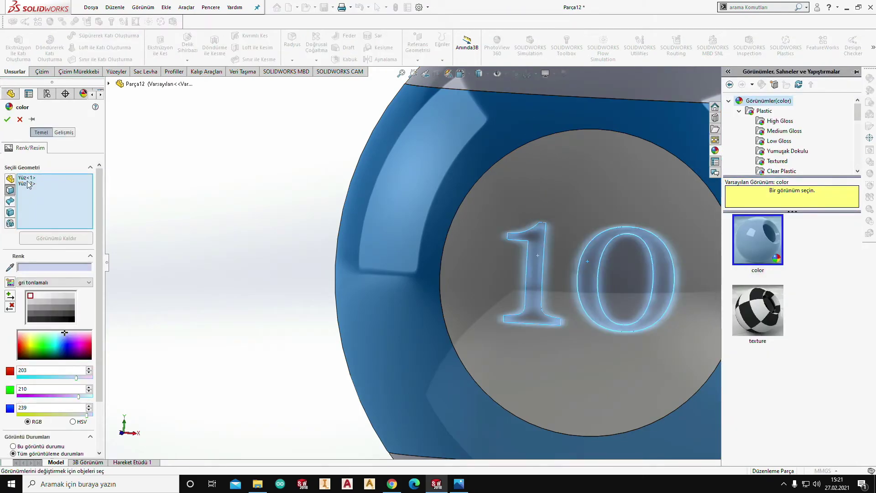
pyautogui.click(769, 122)
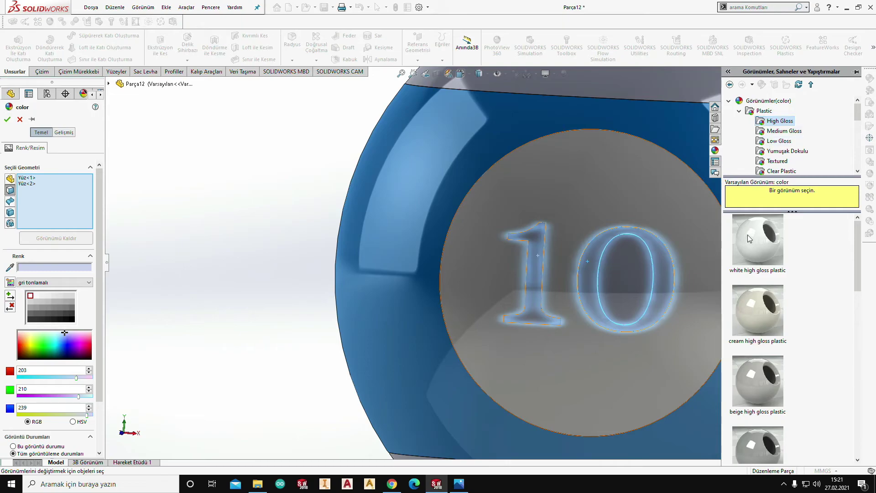
pyautogui.scroll(-3, 757, 319)
pyautogui.scroll(-2, 757, 319)
pyautogui.click(740, 299)
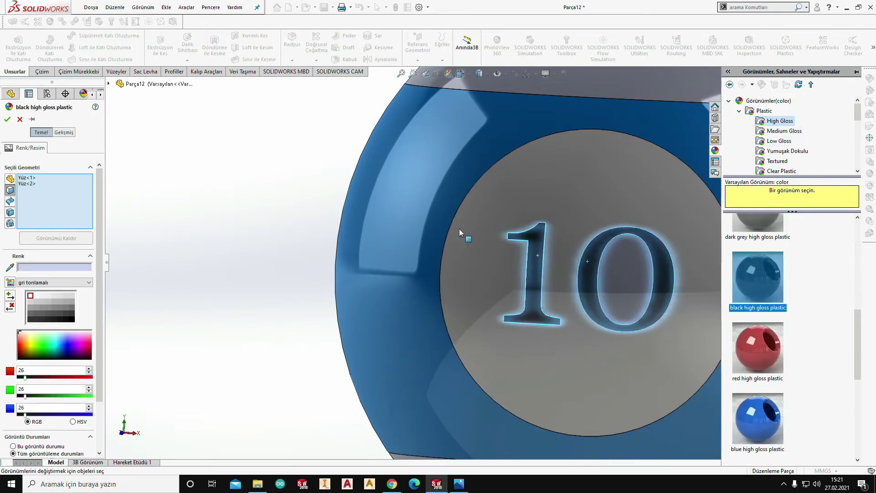
pyautogui.click(7, 120)
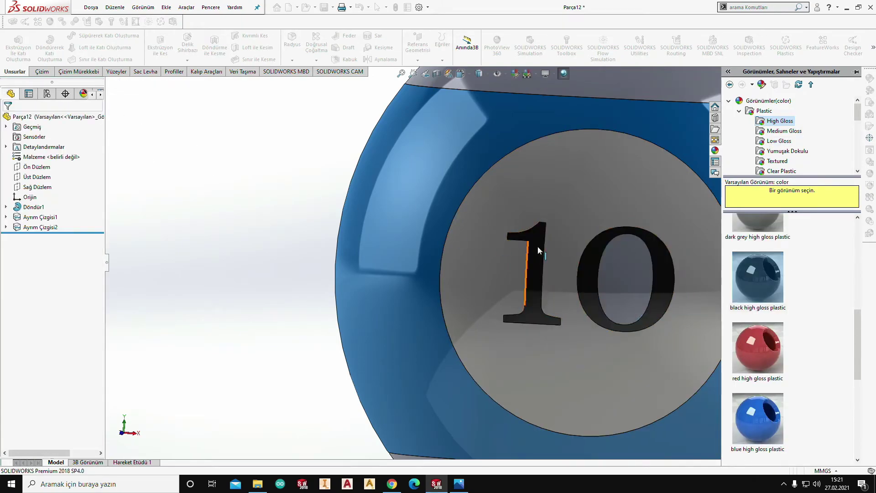
# - Apply white high gloss plastic to the face inside the 0
pyautogui.click(619, 265)
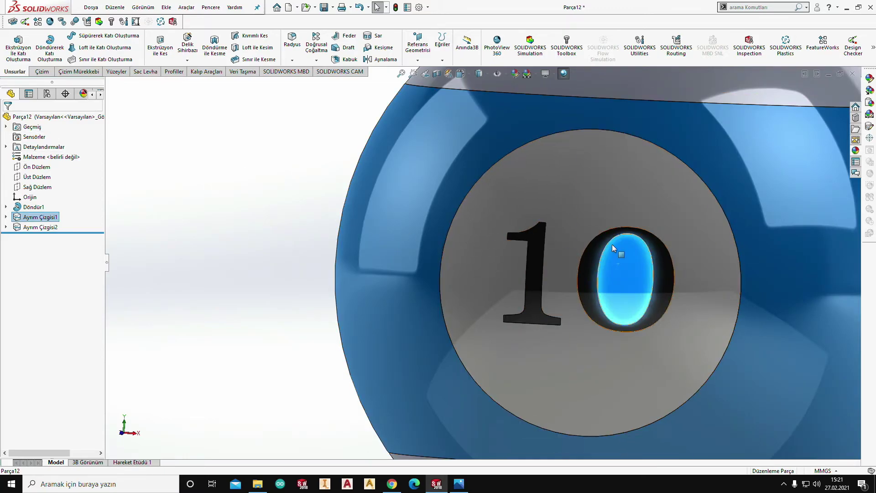
pyautogui.rightClick(621, 259)
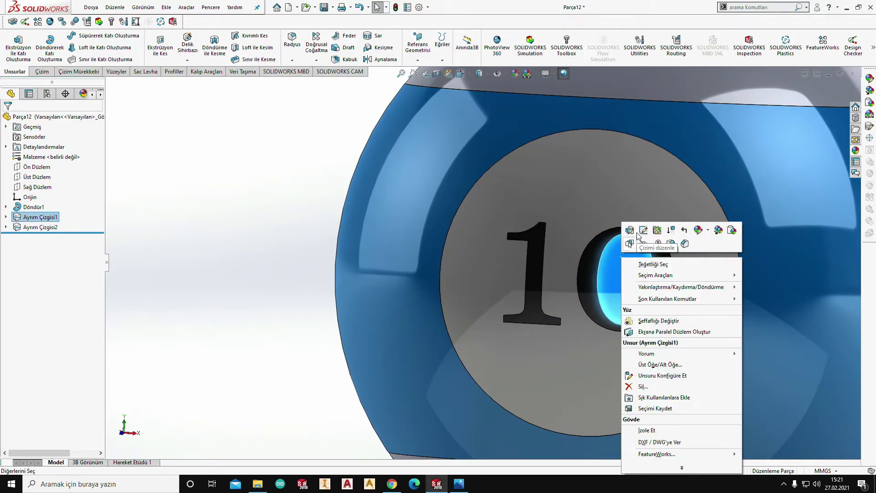
pyautogui.click(710, 231)
pyautogui.click(713, 252)
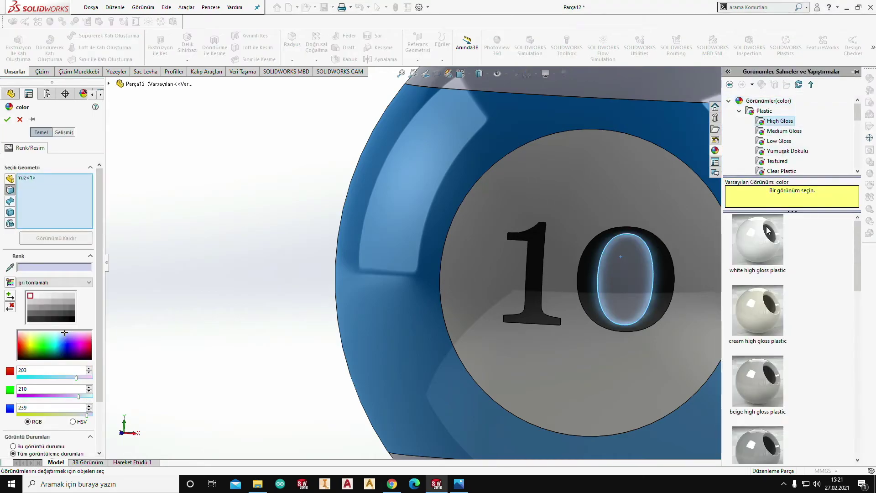
pyautogui.click(768, 230)
pyautogui.click(7, 120)
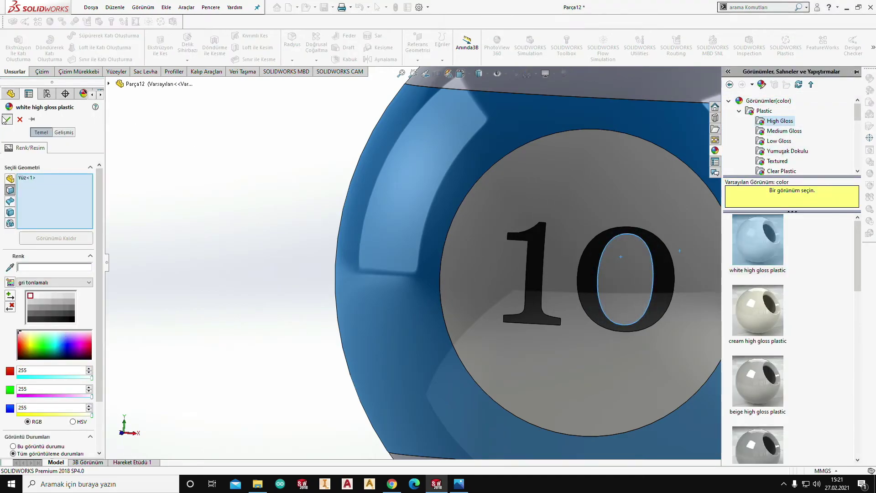
pyautogui.click(511, 176)
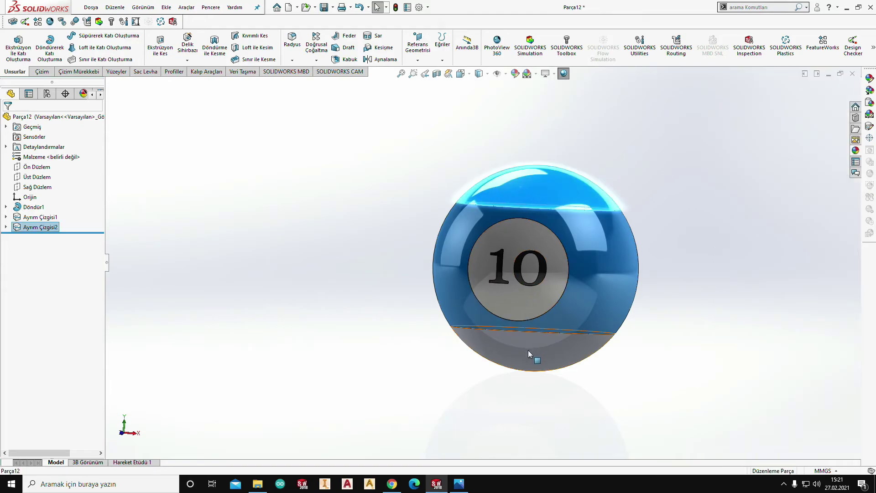
# - Apply white high gloss plastic to the ball's top and bottom caps
pyautogui.keyDown('ctrl'); pyautogui.click(511, 341); pyautogui.keyUp('ctrl')
pyautogui.click(584, 309)
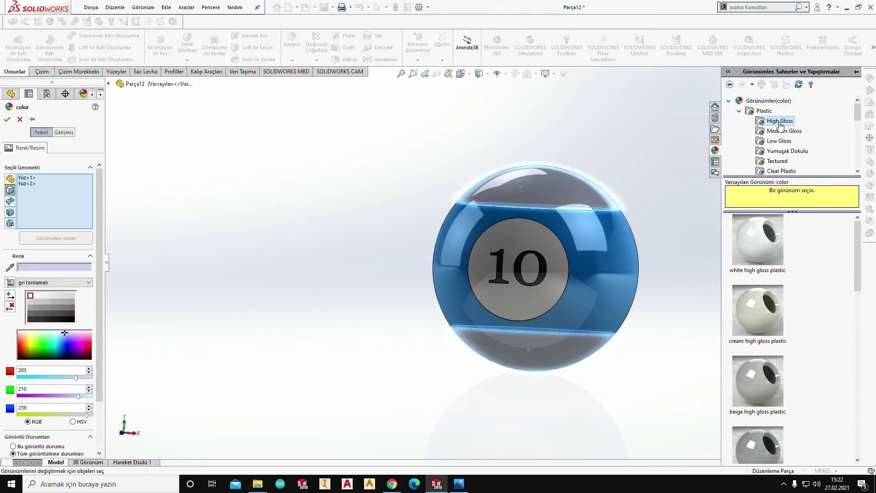
pyautogui.click(770, 268)
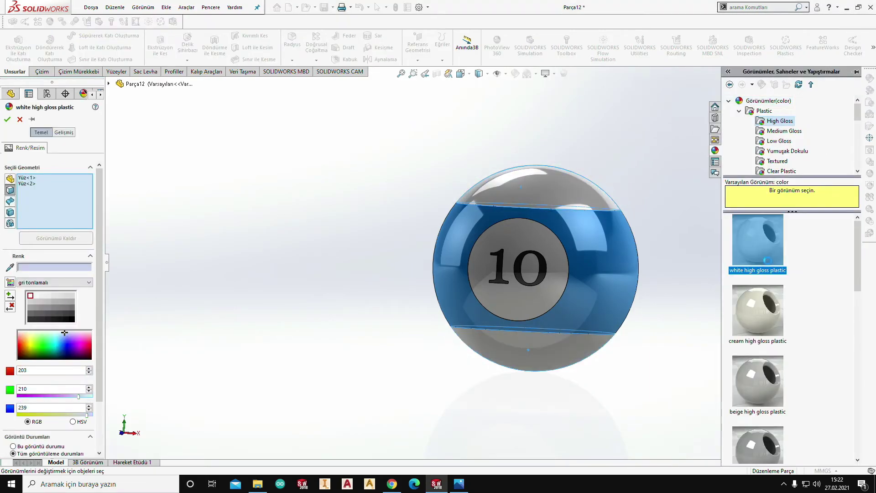
pyautogui.click(7, 120)
# - Orbit and zoom to inspect the finished blue-striped 10 ball
pyautogui.scroll(5, 486, 209)
pyautogui.moveTo(485, 209)
pyautogui.mouseDown(button='middle')
pyautogui.moveTo(436, 224)
pyautogui.moveTo(489, 271)
pyautogui.mouseUp(button='middle')
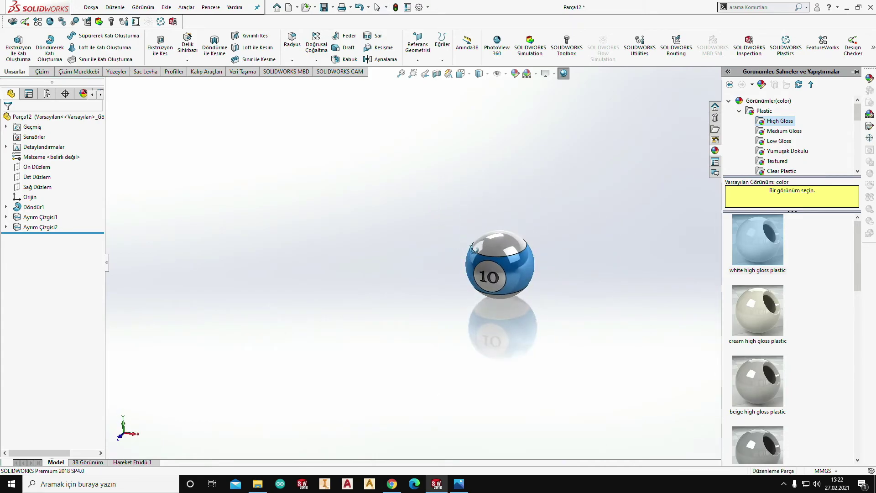
pyautogui.scroll(-5, 490, 271)
pyautogui.scroll(4, 490, 271)
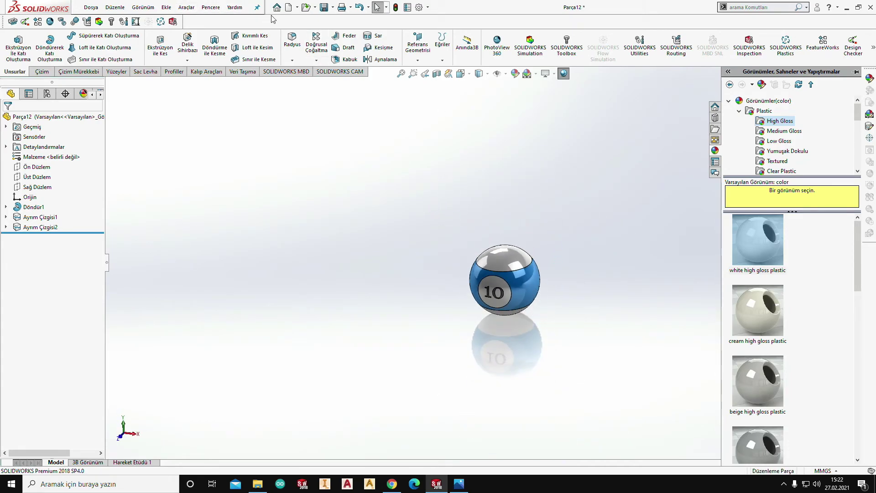
# - Save the ball part as Bilardo Topu 10 No'lu
pyautogui.hotkey('ctrl', 's')
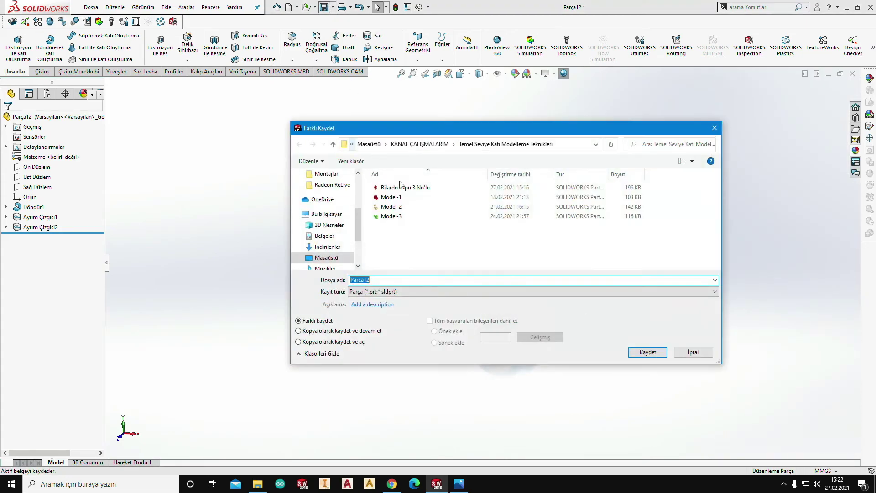
pyautogui.click(393, 188)
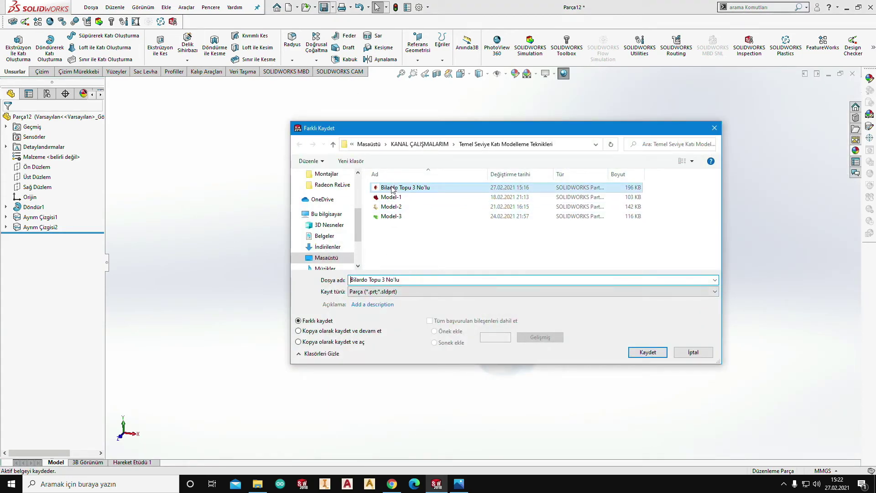
pyautogui.click(387, 279)
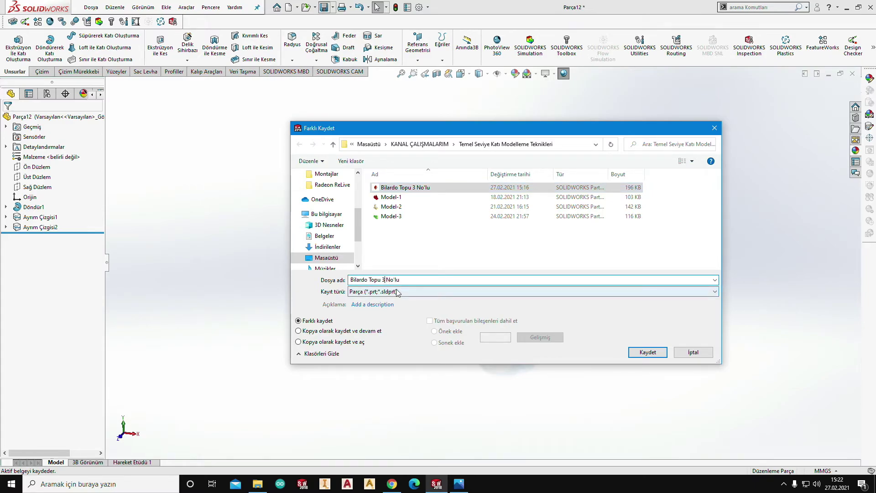
pyautogui.press('BackSpace')
pyautogui.press('BackSpace')
pyautogui.press('Return')
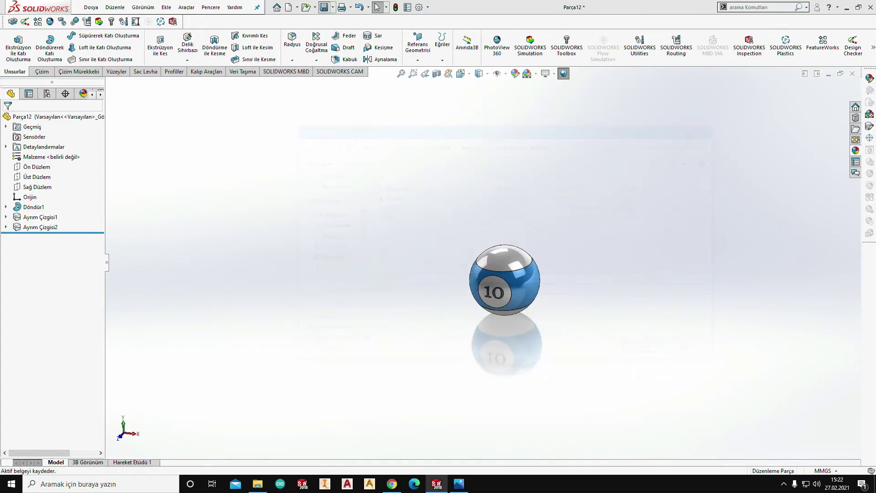
# - Close the ball part and open the bilardo masası montaj assembly from recent documents
pyautogui.click(851, 74)
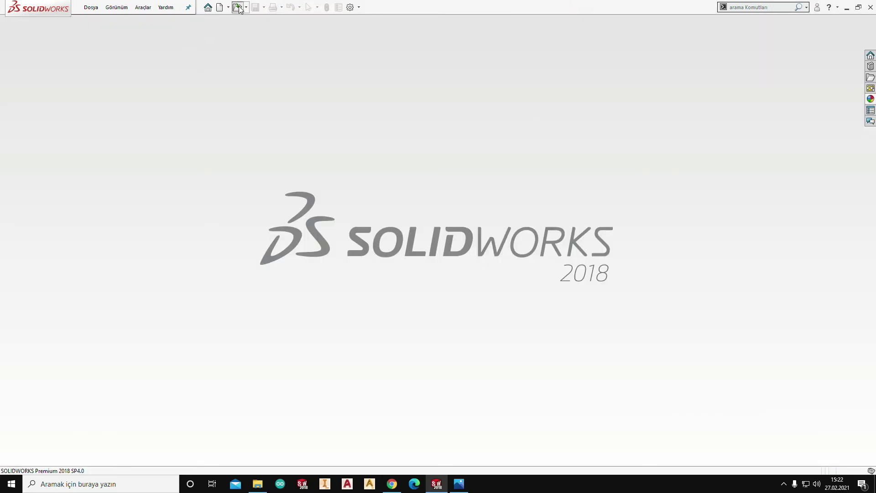
pyautogui.hotkey('ctrl', 'o')
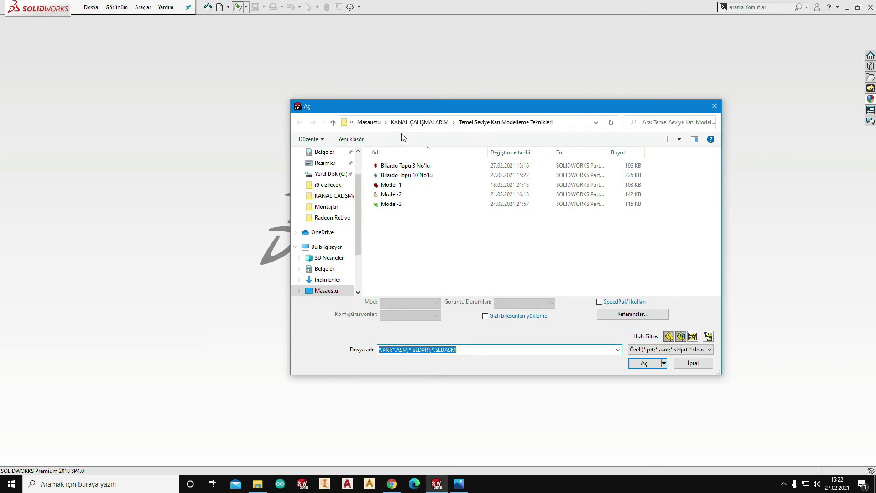
pyautogui.press('Escape')
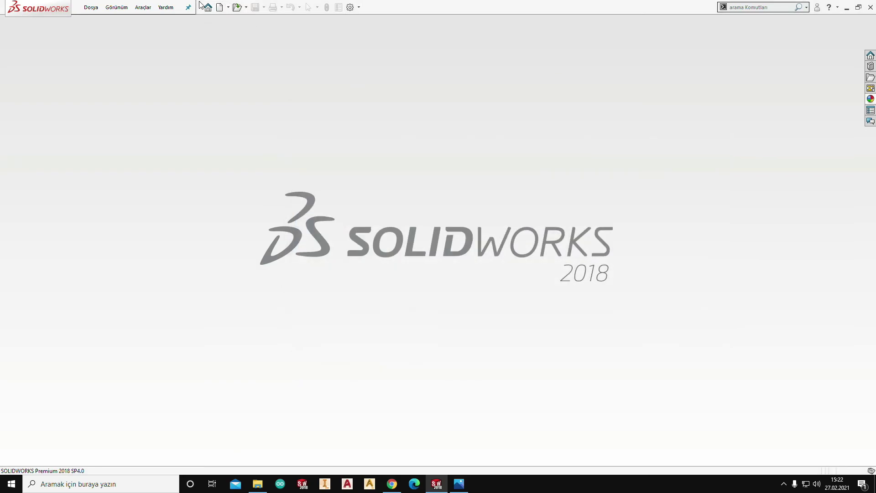
pyautogui.click(210, 7)
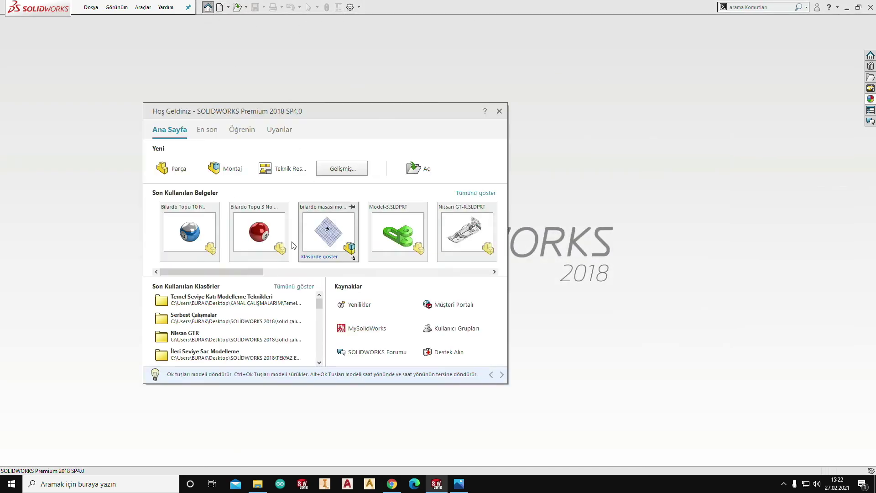
pyautogui.click(345, 230)
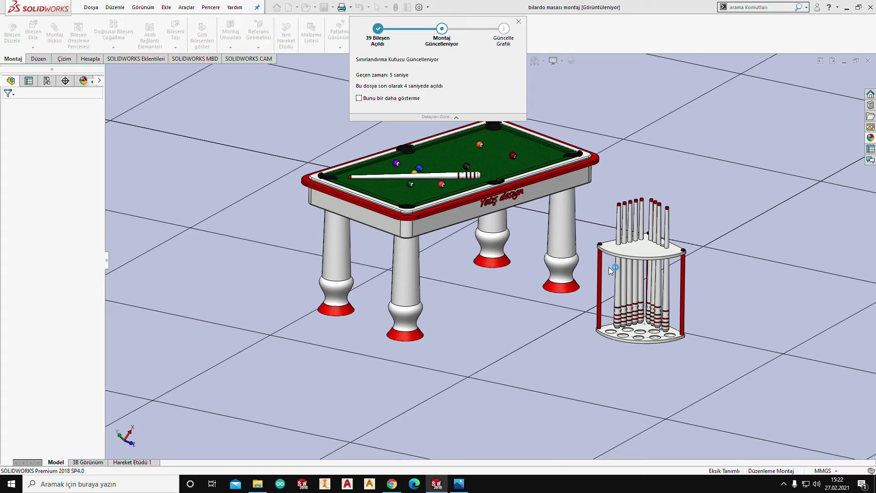
pyautogui.scroll(-3, 450, 231)
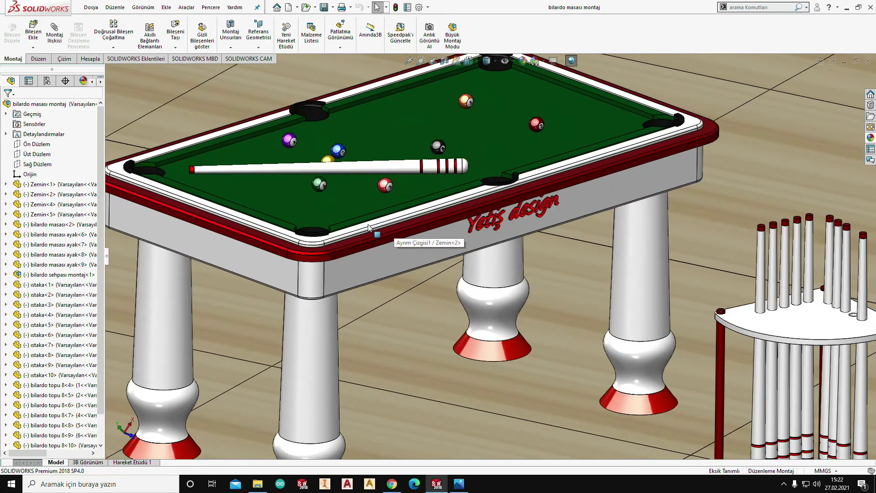
pyautogui.scroll(2, 368, 224)
pyautogui.scroll(-1, 409, 319)
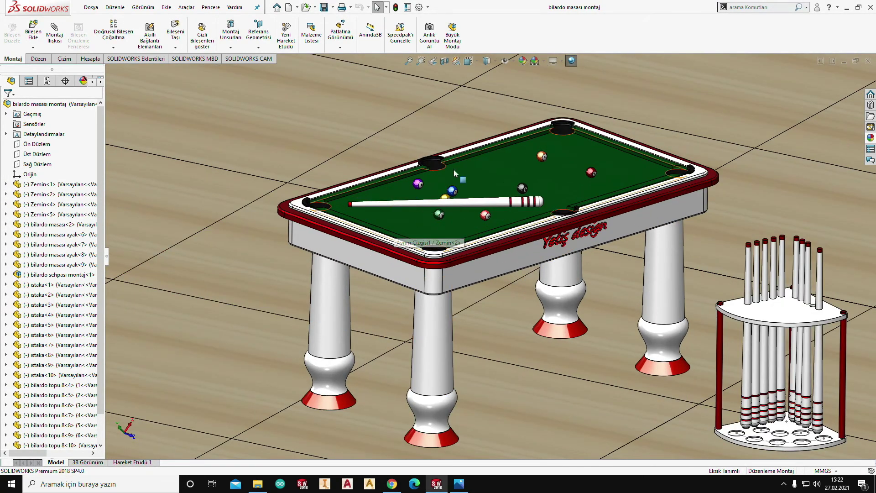
pyautogui.moveTo(453, 169); pyautogui.dragTo(450, 262, button='middle')
pyautogui.scroll(-3, 450, 261)
pyautogui.scroll(-2, 467, 245)
pyautogui.scroll(5, 553, 209)
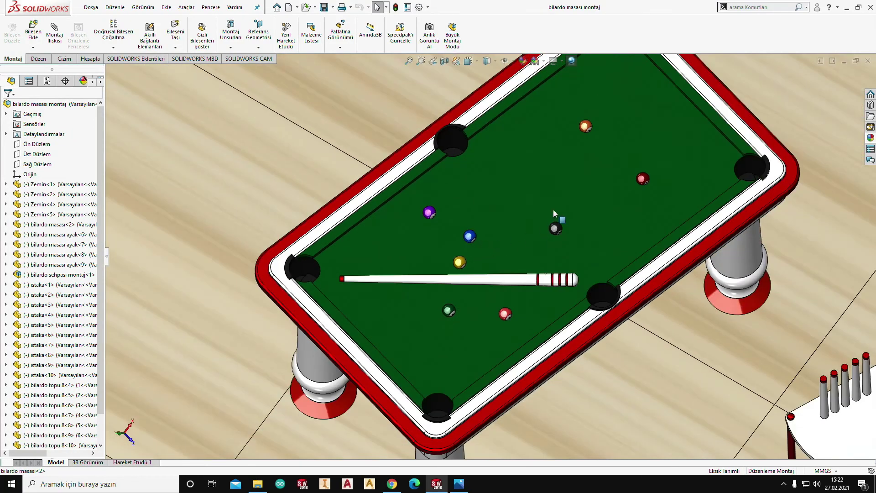
pyautogui.scroll(1, 563, 196)
pyautogui.scroll(2, 549, 220)
pyautogui.scroll(-5, 549, 221)
pyautogui.scroll(5, 549, 220)
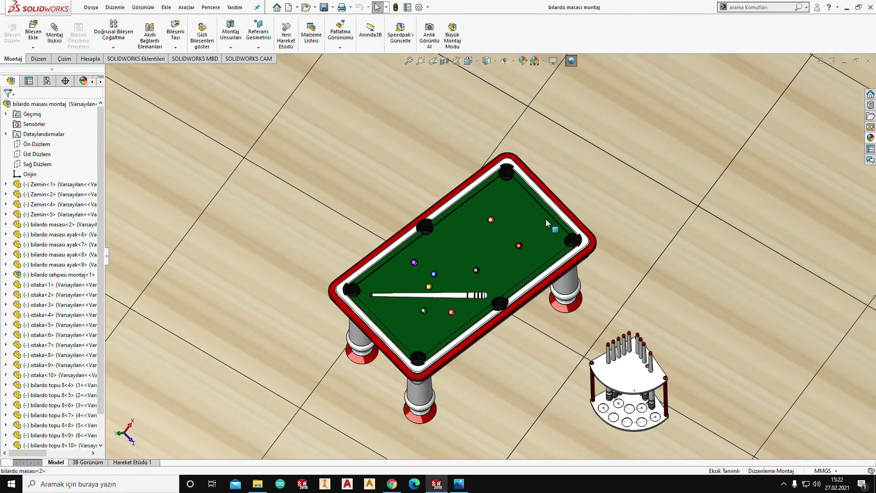
pyautogui.scroll(2, 502, 294)
pyautogui.moveTo(502, 294)
pyautogui.mouseDown(button='middle')
pyautogui.moveTo(480, 133)
pyautogui.moveTo(490, 175)
pyautogui.mouseUp(button='middle')
pyautogui.scroll(-4, 494, 228)
pyautogui.scroll(-2, 497, 212)
pyautogui.scroll(-2, 498, 207)
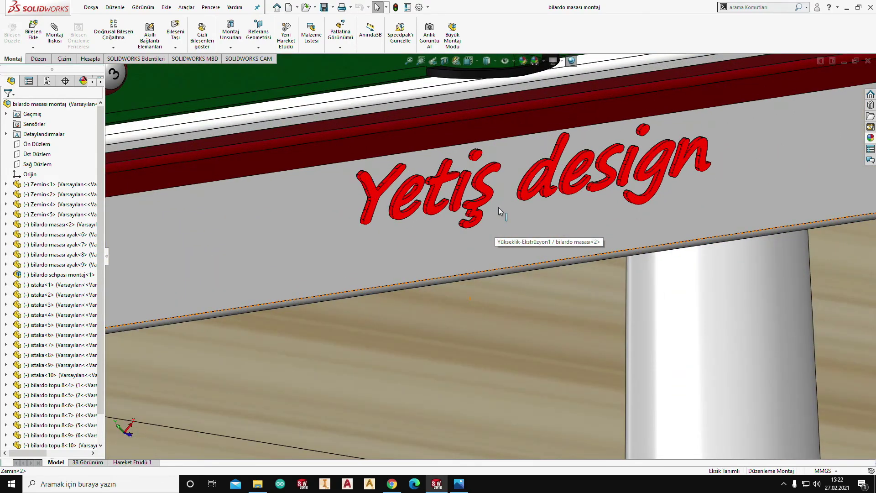
pyautogui.scroll(4, 498, 207)
pyautogui.moveTo(498, 207)
pyautogui.mouseDown(button='middle')
pyautogui.moveTo(554, 217)
pyautogui.moveTo(582, 257)
pyautogui.moveTo(563, 231)
pyautogui.moveTo(486, 250)
pyautogui.moveTo(486, 270)
pyautogui.mouseUp(button='middle')
pyautogui.scroll(3, 485, 270)
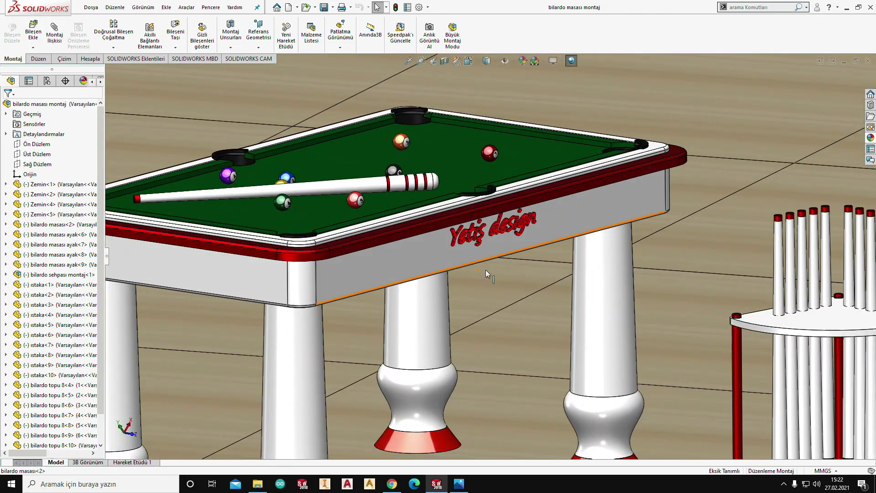
pyautogui.scroll(3, 485, 269)
pyautogui.scroll(-4, 424, 313)
pyautogui.scroll(3, 370, 247)
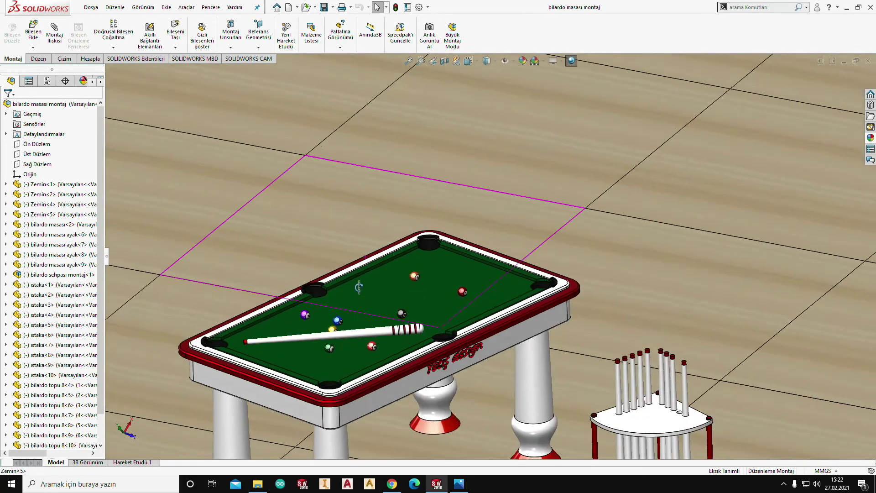
pyautogui.scroll(3, 367, 261)
pyautogui.scroll(-3, 411, 296)
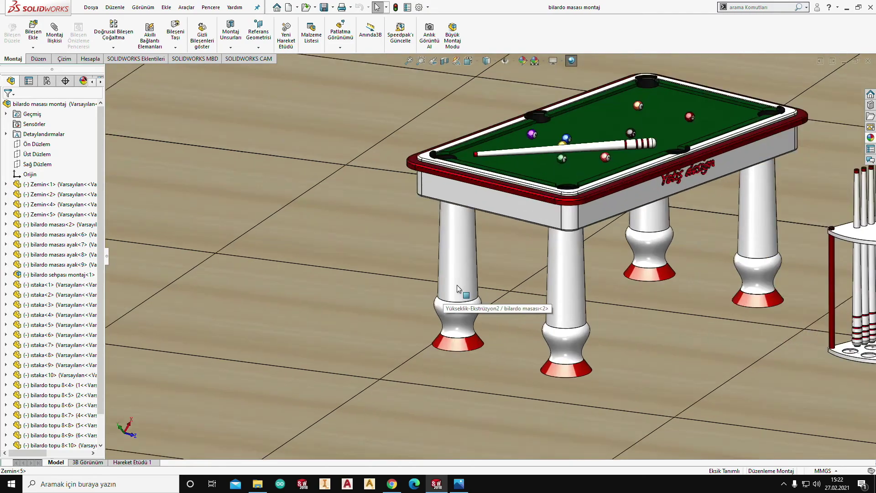
pyautogui.scroll(-3, 484, 270)
pyautogui.scroll(3, 534, 233)
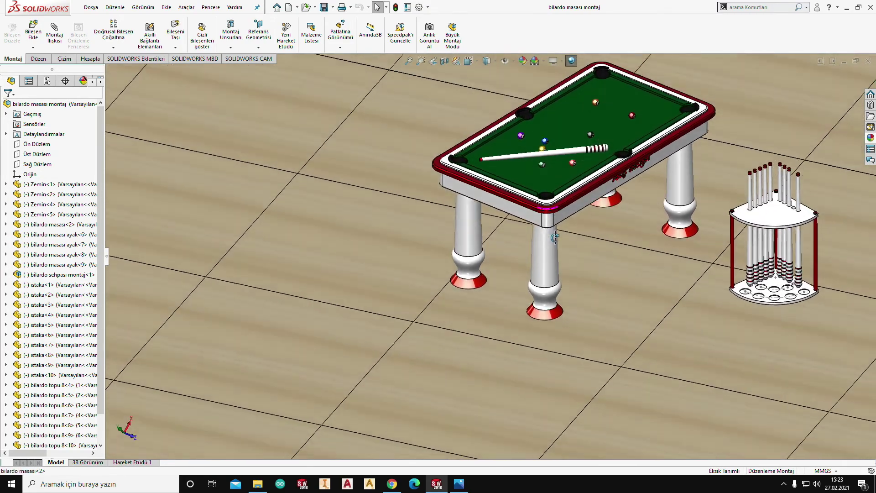
pyautogui.scroll(3, 555, 206)
pyautogui.scroll(-3, 561, 198)
pyautogui.scroll(-4, 570, 191)
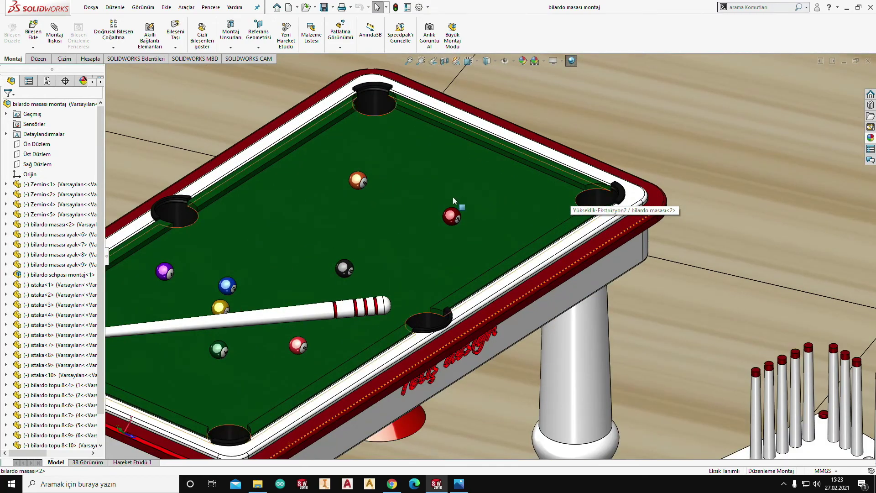
pyautogui.scroll(2, 453, 201)
pyautogui.moveTo(453, 200)
pyautogui.mouseDown(button='middle')
pyautogui.moveTo(591, 169)
pyautogui.moveTo(548, 189)
pyautogui.moveTo(570, 215)
pyautogui.moveTo(525, 191)
pyautogui.moveTo(512, 230)
pyautogui.moveTo(418, 218)
pyautogui.moveTo(350, 283)
pyautogui.moveTo(345, 314)
pyautogui.mouseUp(button='middle')
pyautogui.scroll(5, 419, 218)
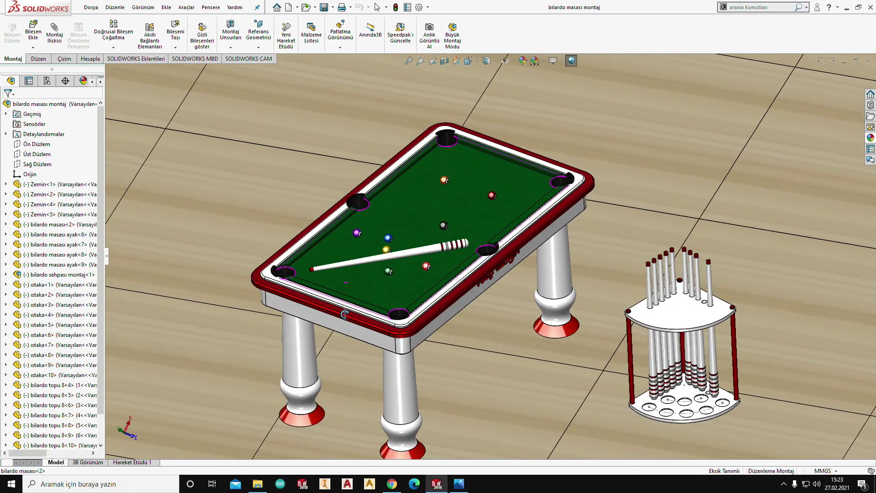
pyautogui.scroll(2, 344, 314)
pyautogui.scroll(3, 352, 295)
pyautogui.scroll(2, 355, 286)
# - Zoom and orbit around the floor and billiard table to review the assembly
pyautogui.scroll(3, 365, 270)
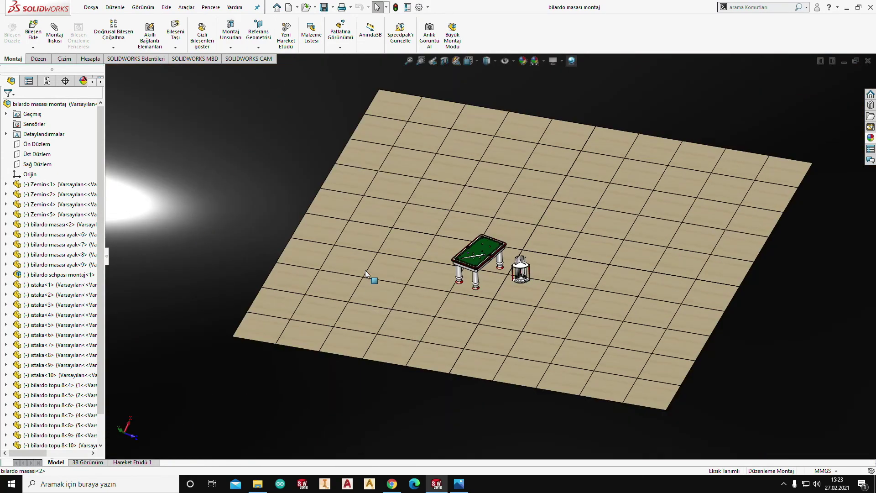
pyautogui.scroll(-2, 441, 262)
pyautogui.scroll(5, 502, 251)
pyautogui.scroll(3, 502, 251)
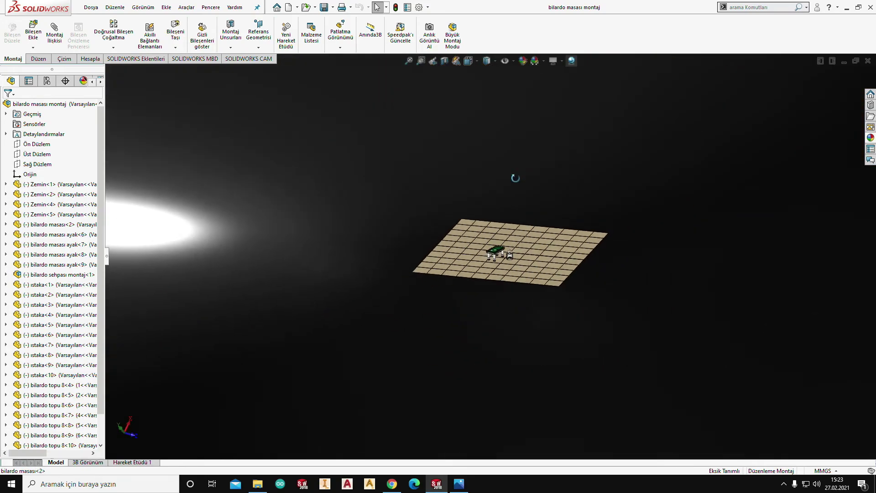
pyautogui.scroll(-5, 518, 262)
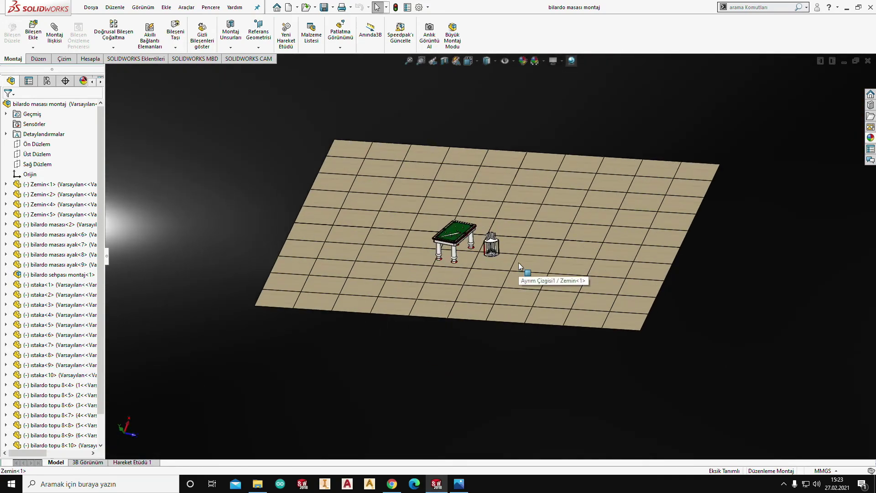
pyautogui.moveTo(519, 262); pyautogui.dragTo(496, 254, button='middle')
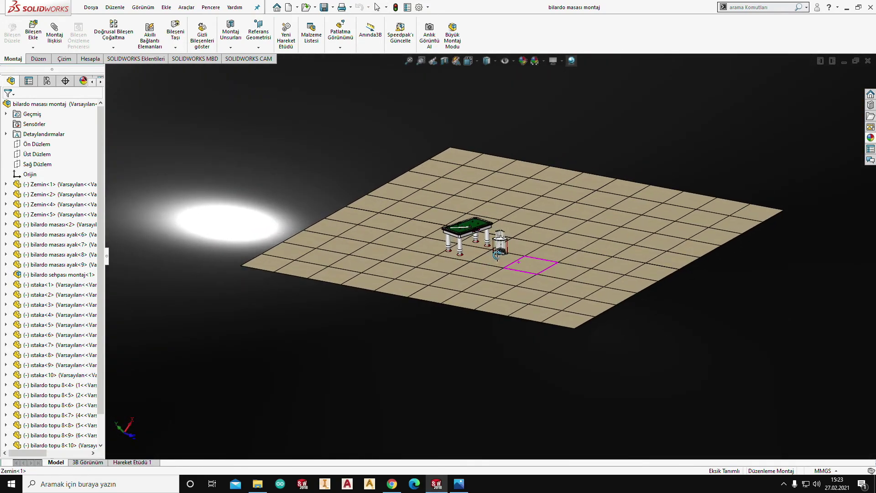
pyautogui.scroll(-3, 492, 253)
pyautogui.scroll(-4, 487, 251)
pyautogui.scroll(-3, 322, 209)
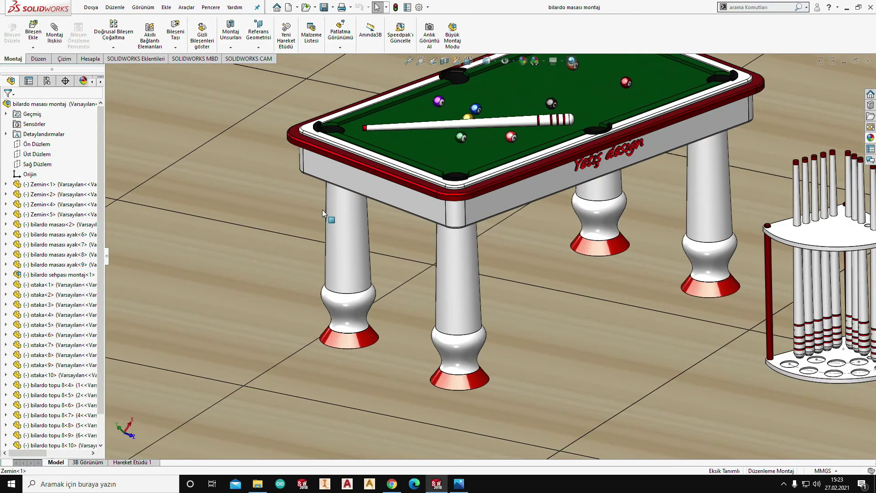
pyautogui.scroll(4, 322, 209)
pyautogui.scroll(2, 321, 216)
pyautogui.scroll(2, 437, 242)
pyautogui.scroll(-2, 439, 242)
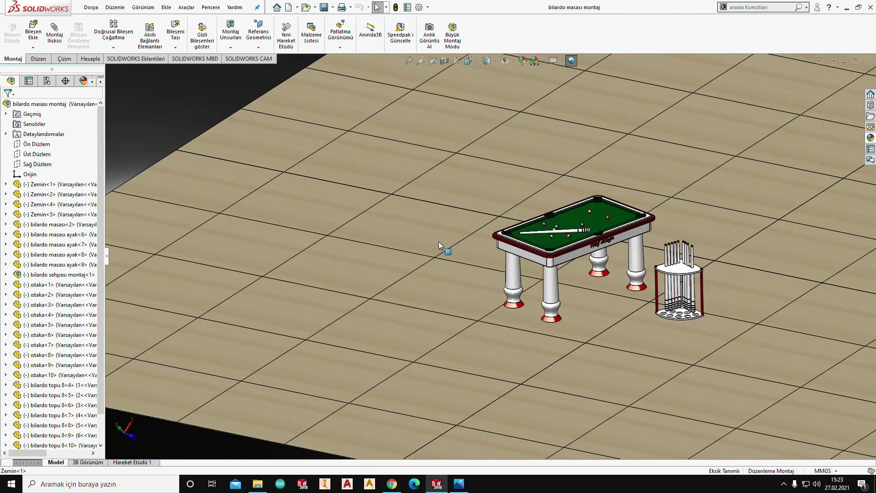
pyautogui.scroll(-2, 439, 241)
pyautogui.scroll(5, 403, 224)
pyautogui.scroll(2, 488, 241)
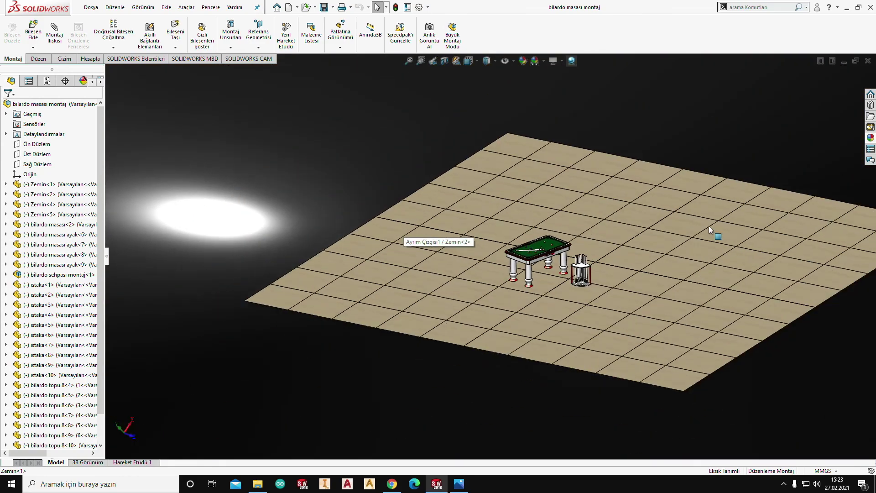
pyautogui.scroll(-2, 647, 246)
pyautogui.scroll(2, 351, 223)
pyautogui.scroll(-1, 401, 255)
pyautogui.scroll(-2, 411, 270)
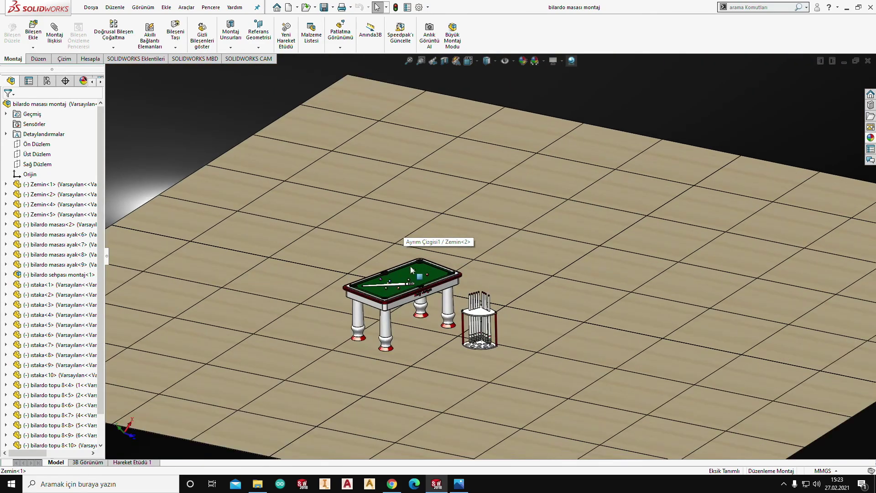
pyautogui.scroll(-2, 408, 270)
pyautogui.scroll(-4, 408, 269)
pyautogui.scroll(4, 419, 297)
pyautogui.scroll(1, 425, 318)
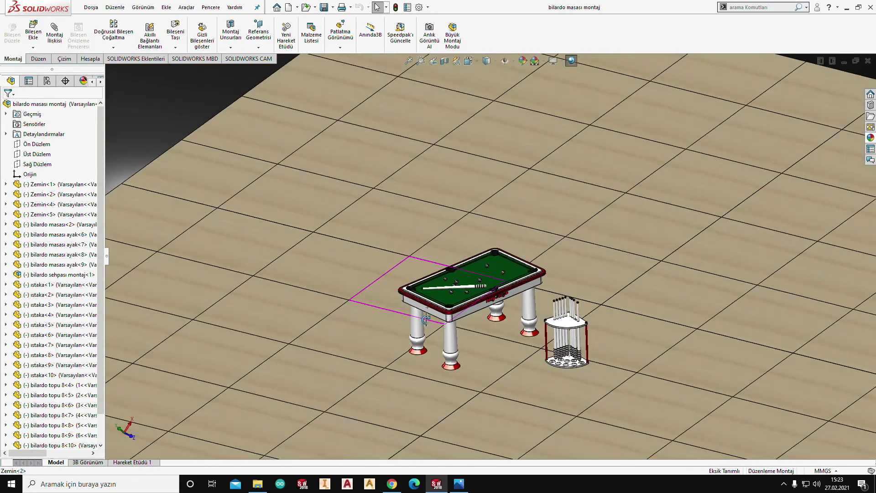
pyautogui.scroll(-2, 426, 318)
pyautogui.scroll(-2, 430, 353)
# - Turn the view around the table and cue rack, then close the assembly
pyautogui.moveTo(469, 339); pyautogui.dragTo(479, 339, button='middle')
pyautogui.scroll(-1, 504, 233)
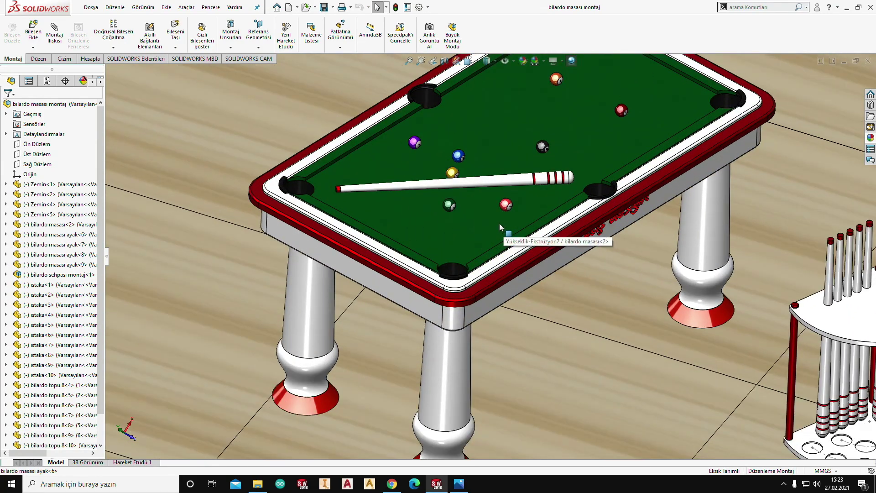
pyautogui.scroll(3, 500, 225)
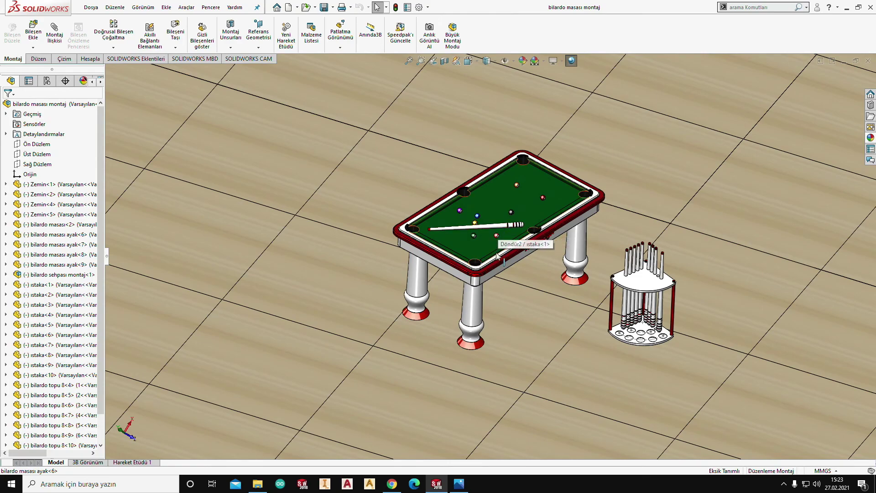
pyautogui.moveTo(498, 262); pyautogui.dragTo(486, 261, button='middle')
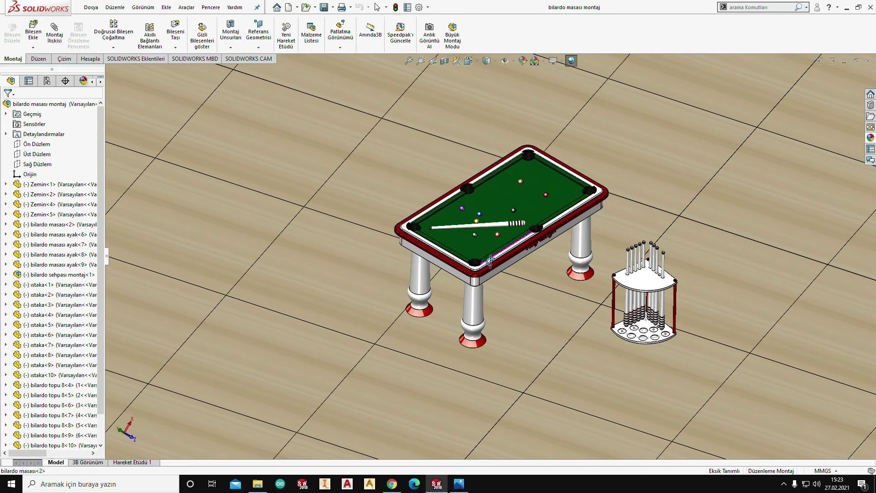
pyautogui.scroll(-1, 486, 261)
pyautogui.scroll(-3, 483, 269)
pyautogui.scroll(-3, 480, 280)
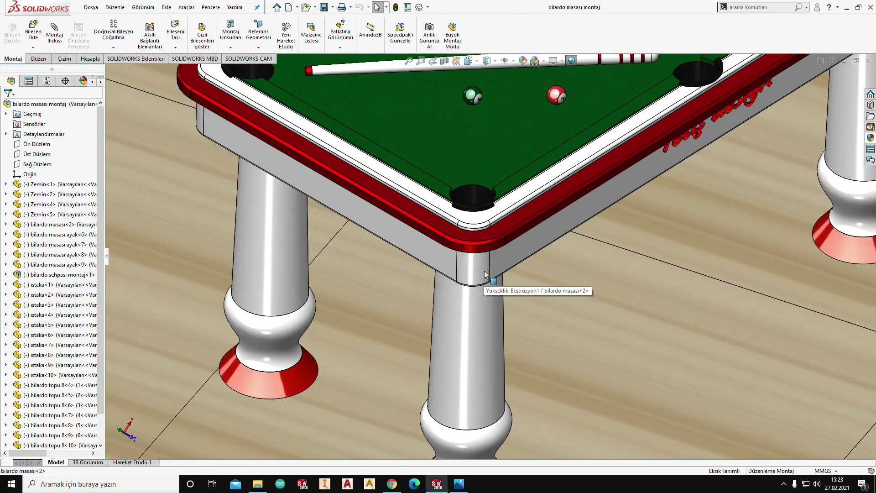
pyautogui.scroll(5, 485, 274)
pyautogui.scroll(1, 485, 274)
pyautogui.scroll(-1, 485, 273)
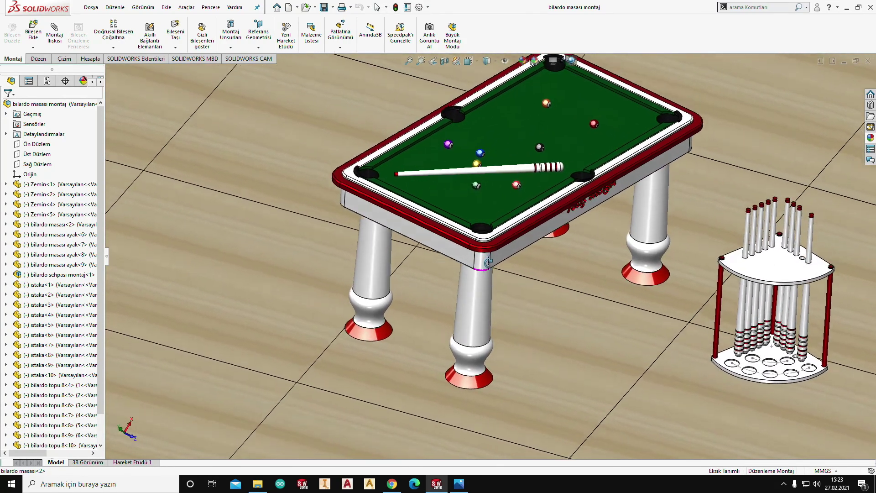
pyautogui.moveTo(485, 272); pyautogui.dragTo(487, 273, button='middle')
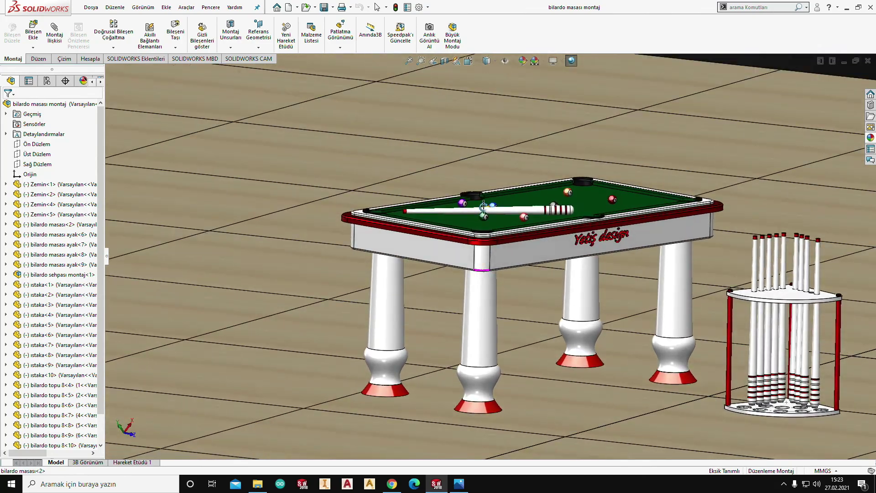
pyautogui.scroll(-3, 487, 273)
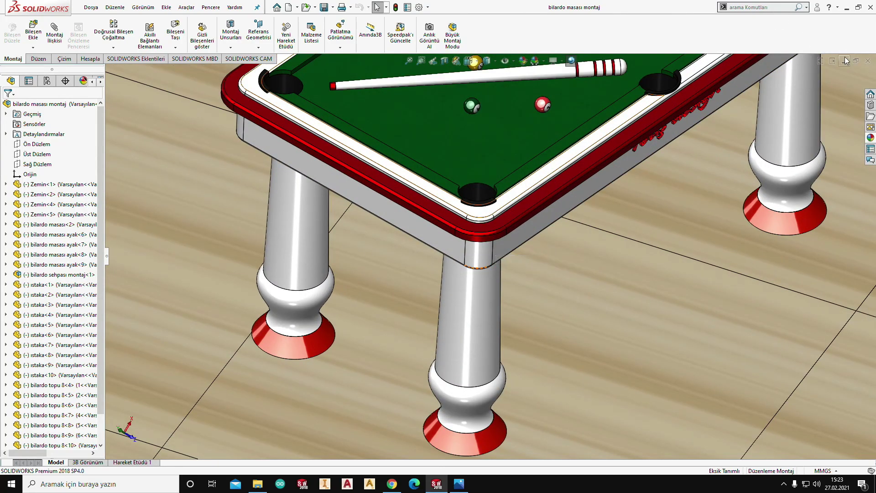
pyautogui.click(868, 61)
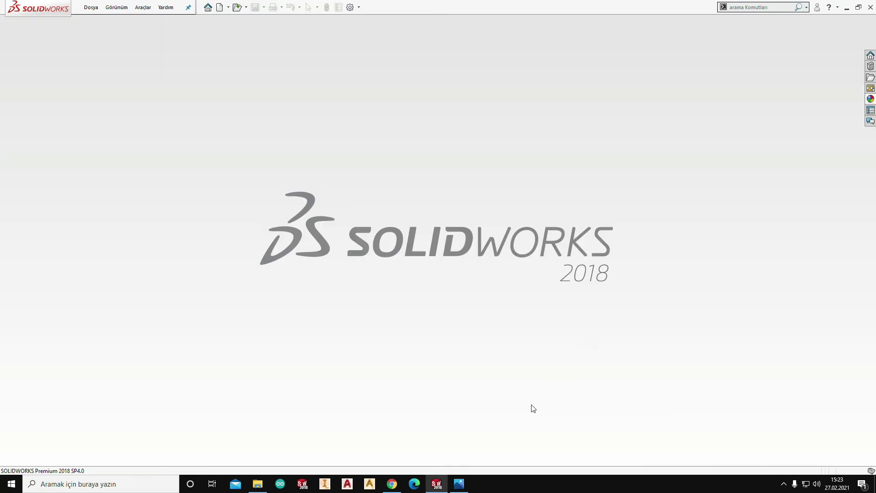